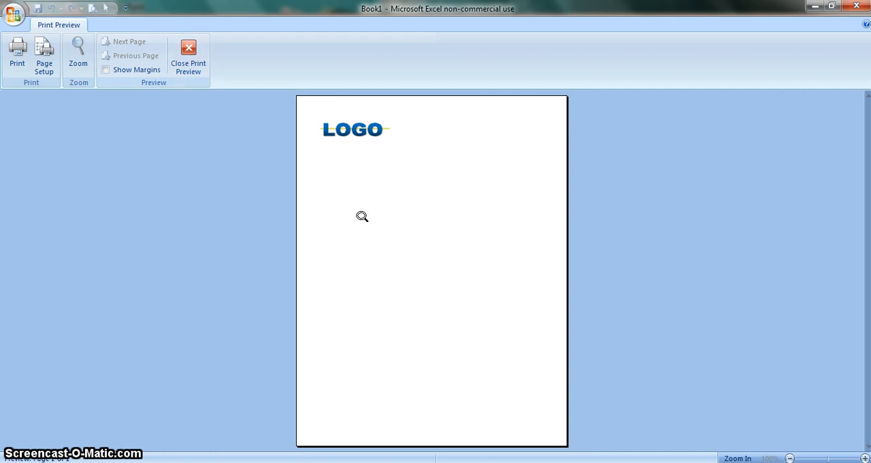
Set the page orientation of the previewed sheet to landscape
left_click(42, 57)
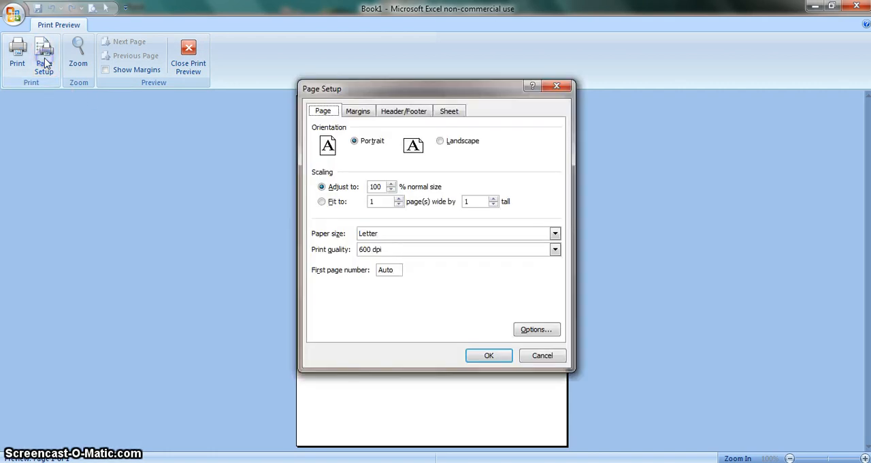
left_click(441, 141)
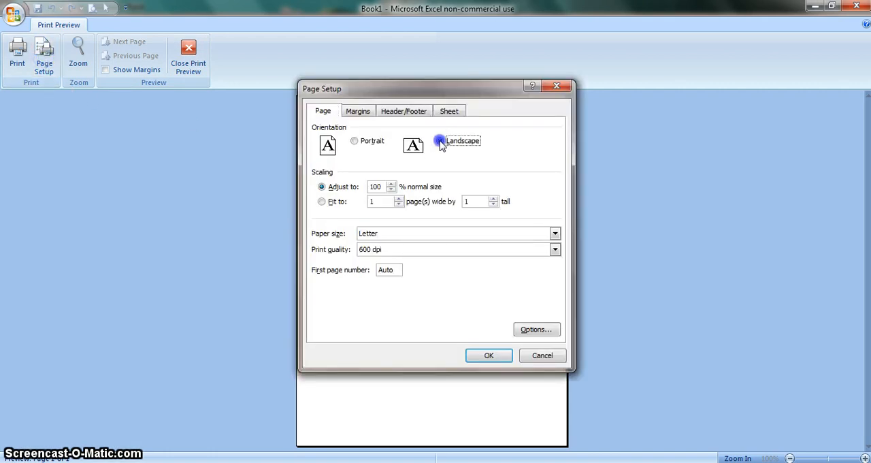
left_click(488, 355)
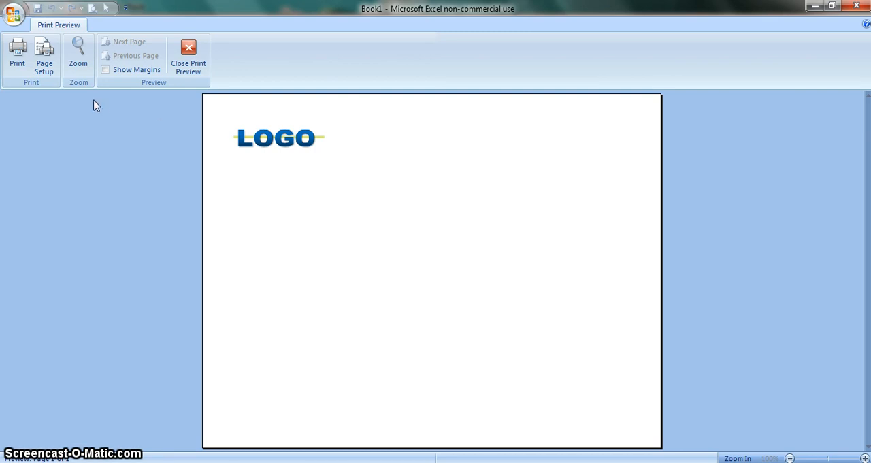
Try centering the sheet content on the page both horizontally and vertically, and clear both options again
left_click(44, 58)
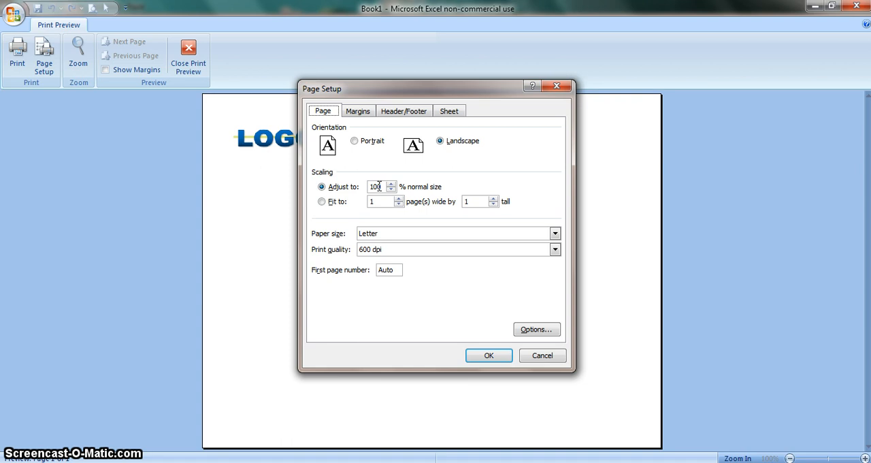
left_click(361, 112)
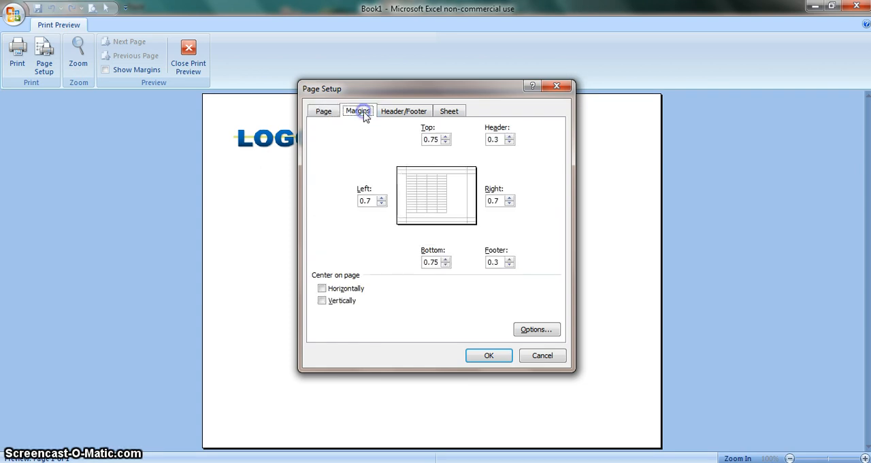
left_click(324, 292)
left_click(323, 302)
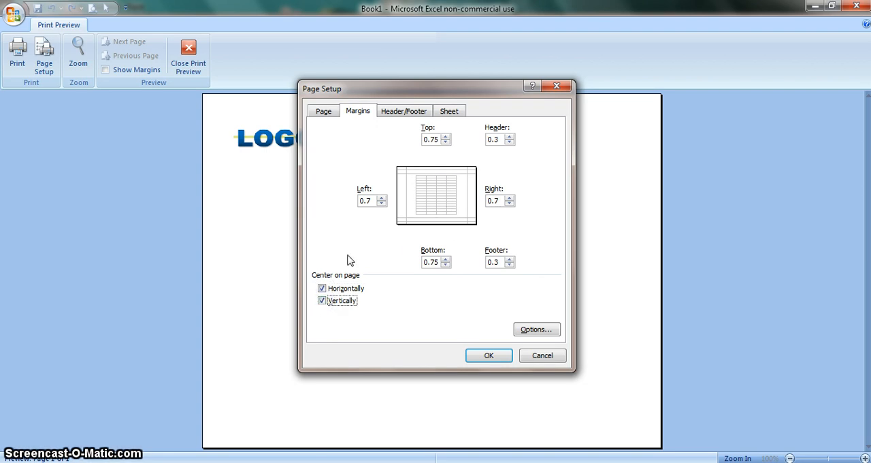
left_click(322, 301)
left_click(323, 288)
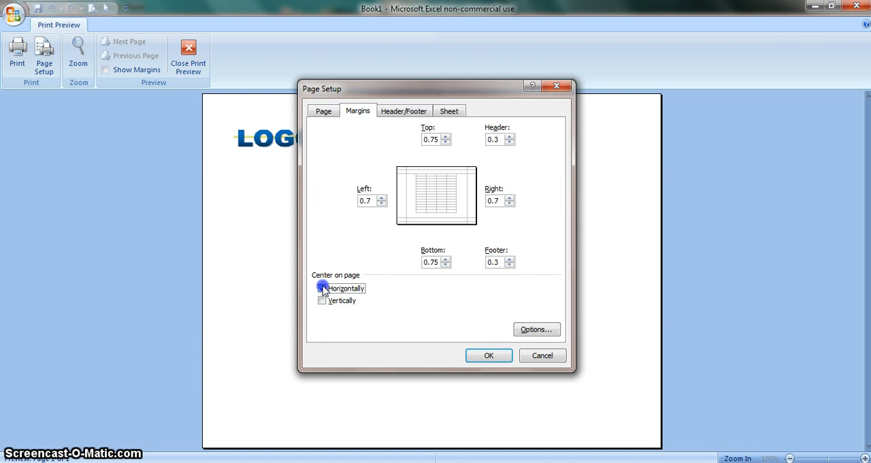
Examine the header and footer settings and the custom footer sections, and leave the page setup without saving
left_click(411, 115)
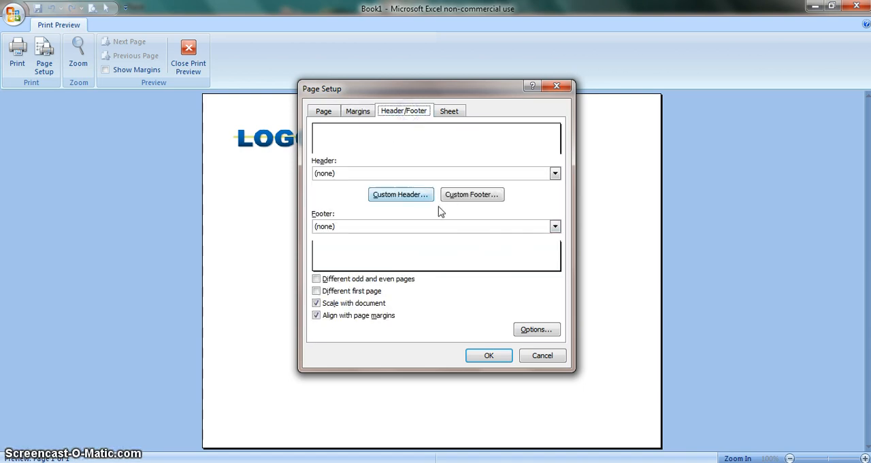
left_click(475, 195)
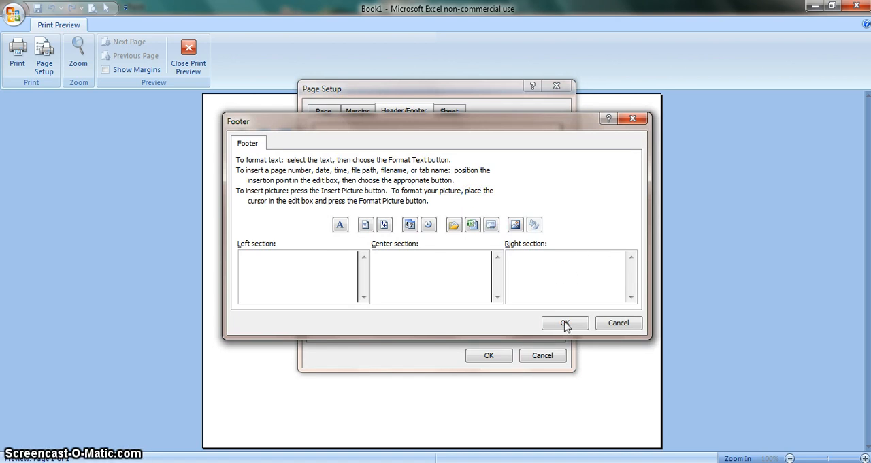
left_click(618, 328)
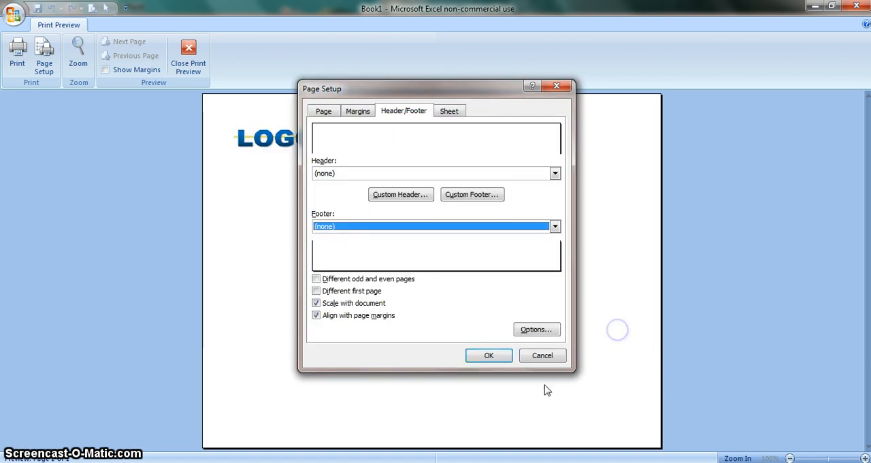
left_click(542, 355)
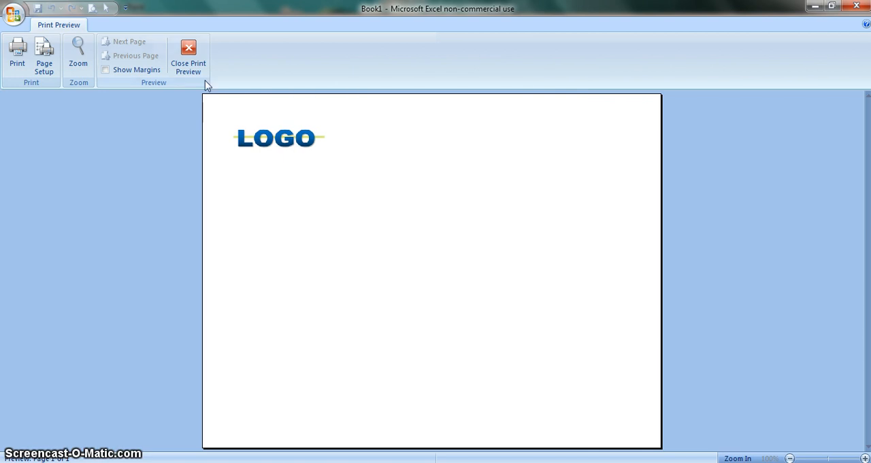
Show the margins in the print preview, move the right and bottom margins closer to the page edges, and return to the sheet
left_click(105, 69)
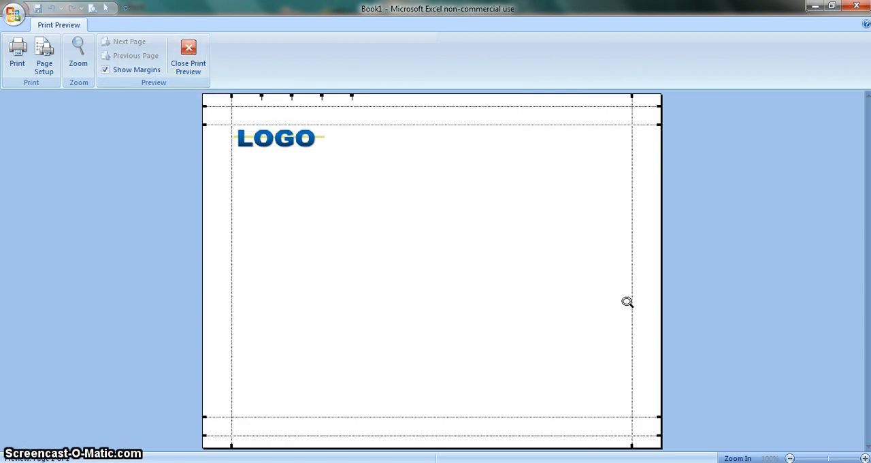
left_click_drag(629, 301, 647, 299)
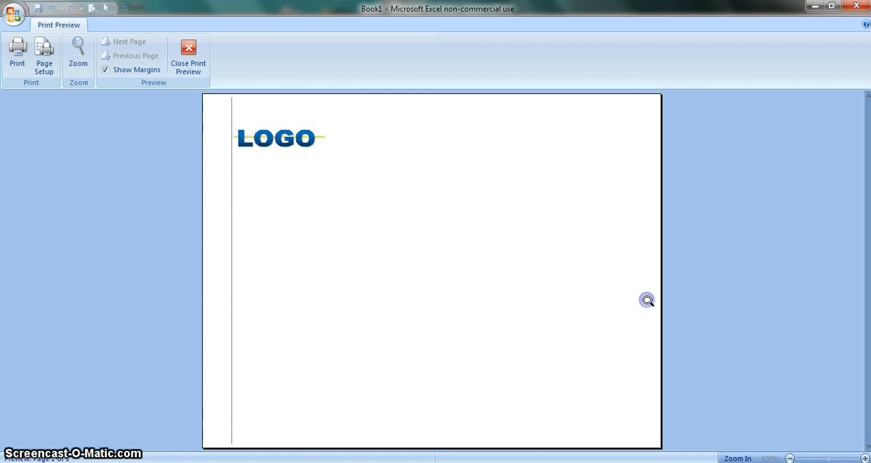
left_click_drag(465, 418, 466, 433)
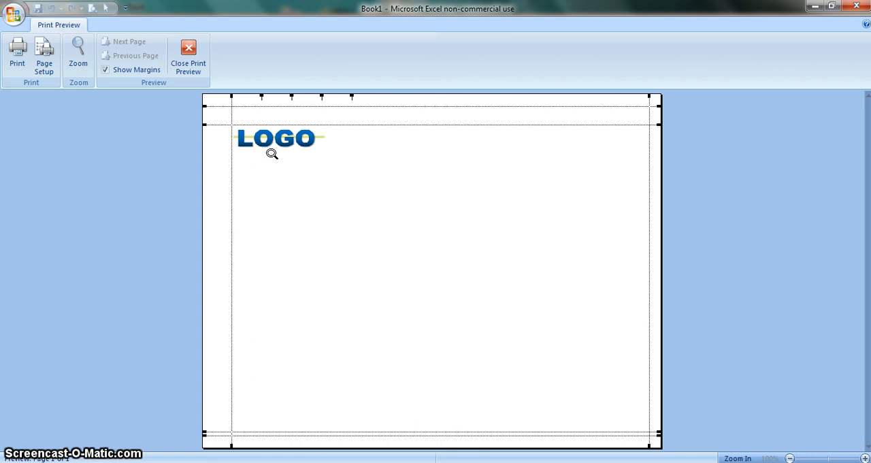
left_click(194, 67)
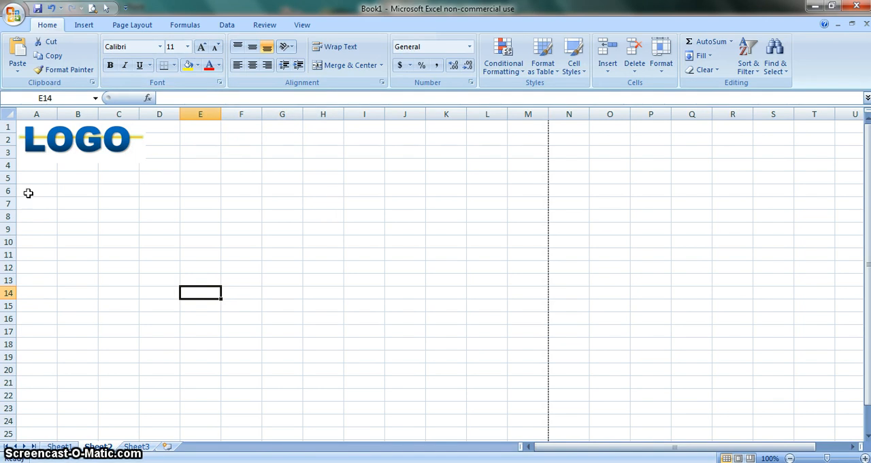
Enter the days Monday to Sunday in B6:B12 and the values 8, 8, 7, 6, 5, 4 and 10 in C6:C12
left_click(77, 190)
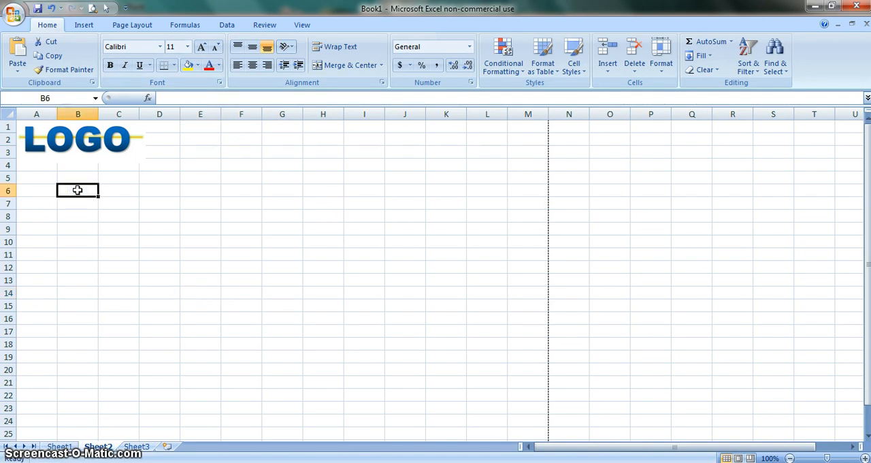
type("MKi")
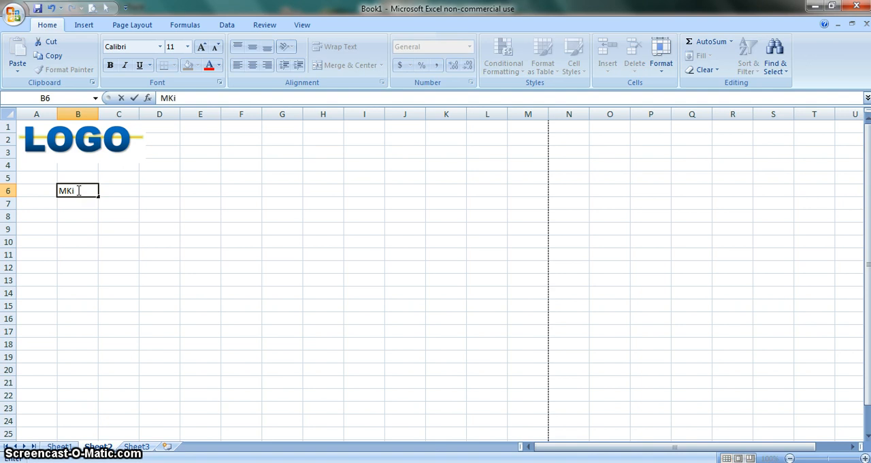
key("BackSpace")
key("BackSpace")
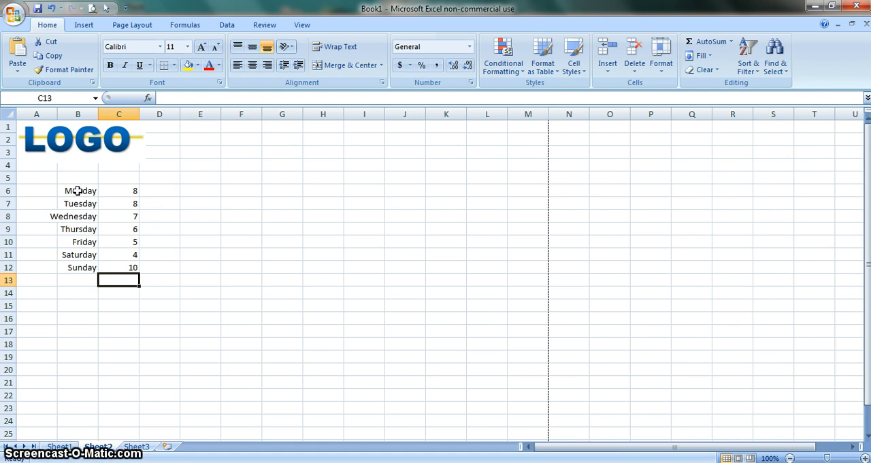
Insert a 2-D clustered column chart of the range B6:C12 and place it beside the data, starting in column E near row 4
left_click_drag(85, 190, 115, 267)
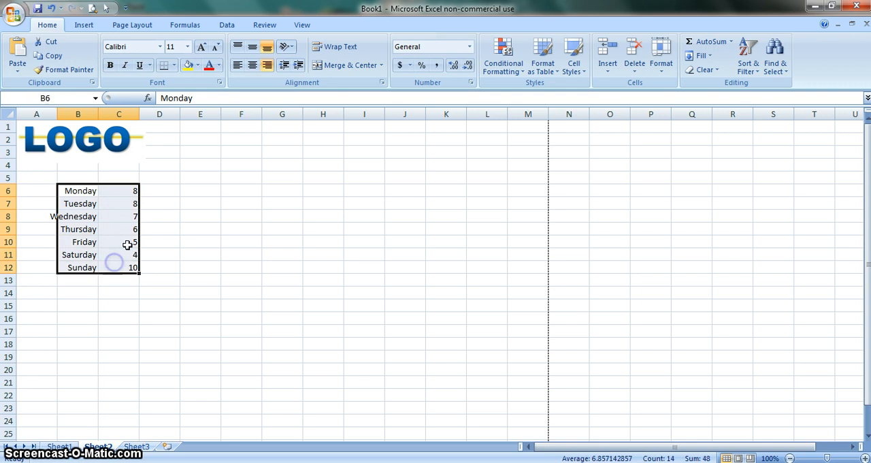
left_click(80, 25)
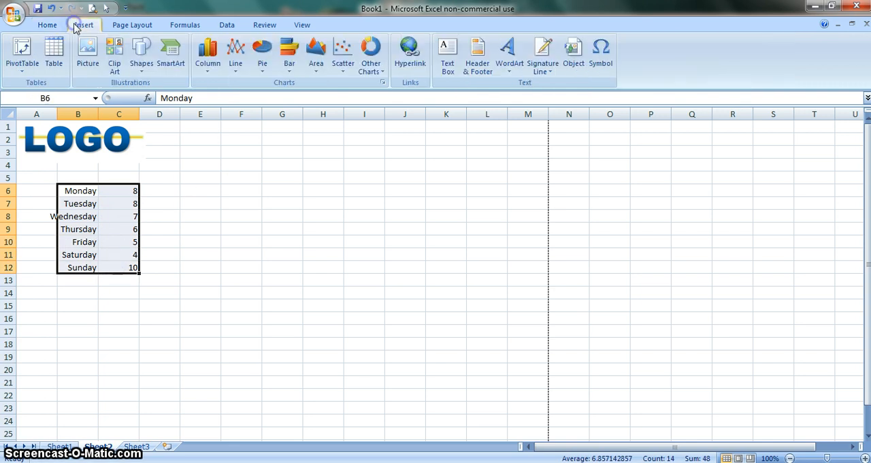
left_click(208, 58)
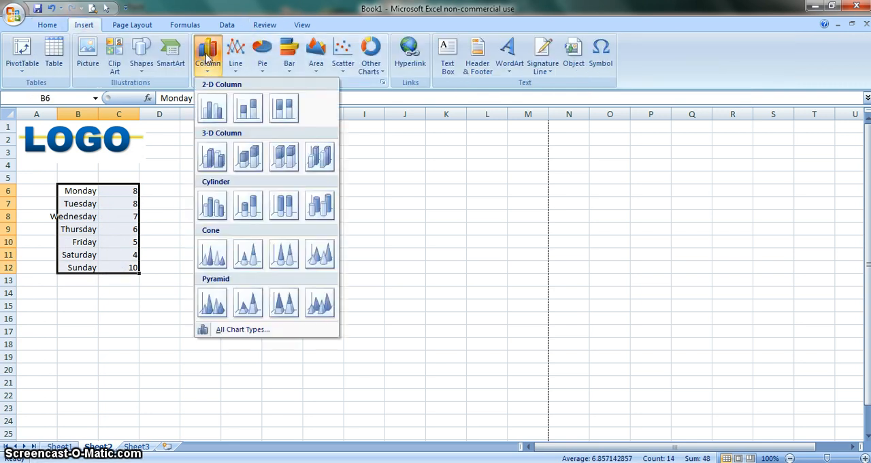
left_click(208, 109)
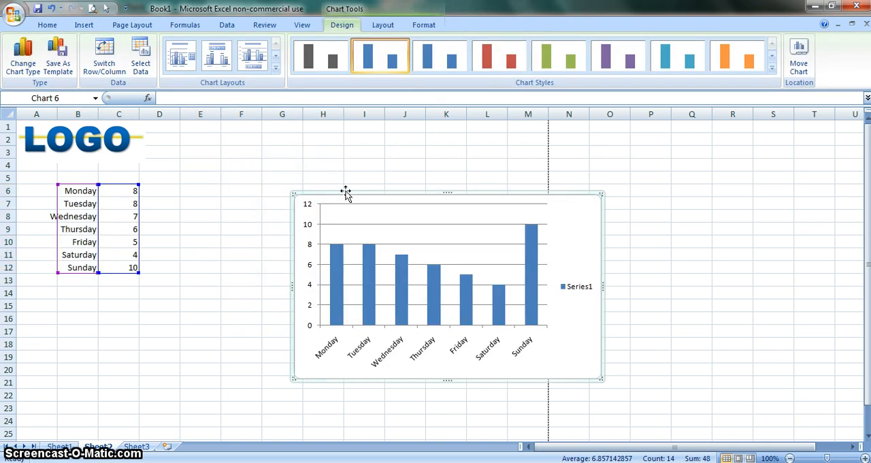
left_click_drag(346, 193, 242, 161)
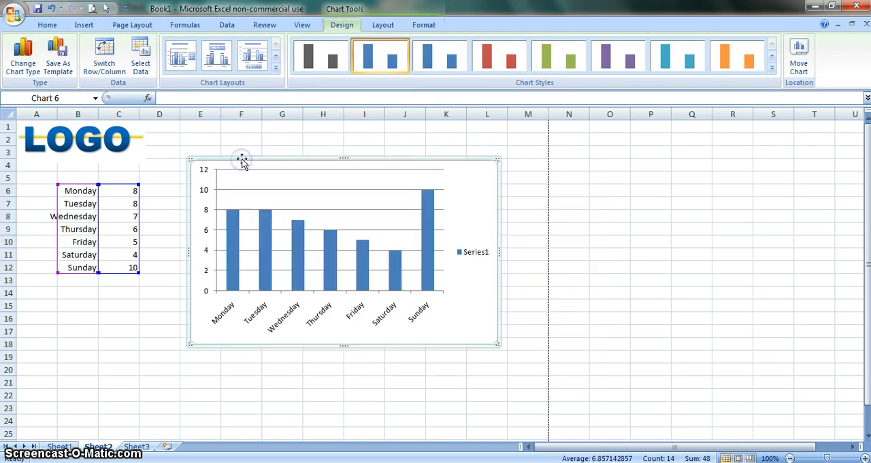
mouse_move(261, 279)
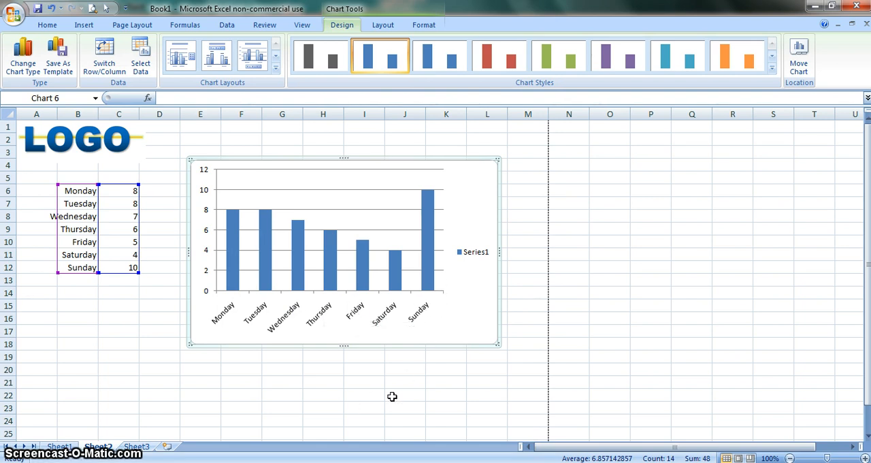
left_click(155, 291)
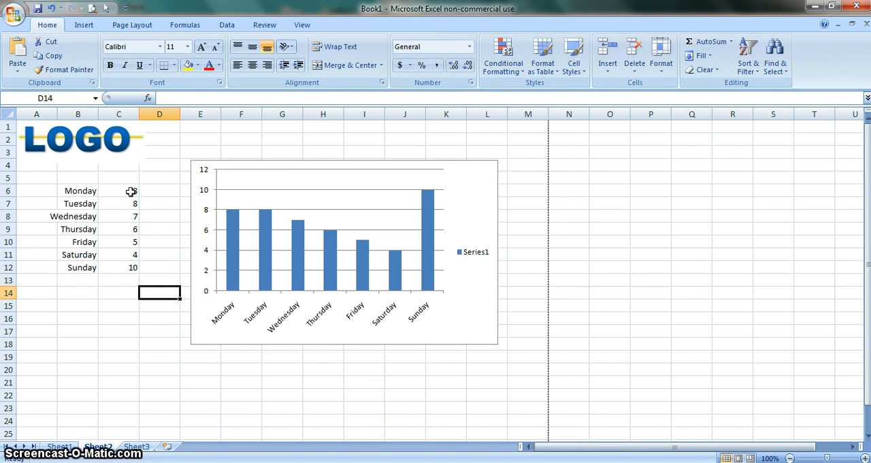
Total the daily values C6:C12 in cell C13 with AutoSum and check the resulting formula
left_click_drag(131, 192, 125, 278)
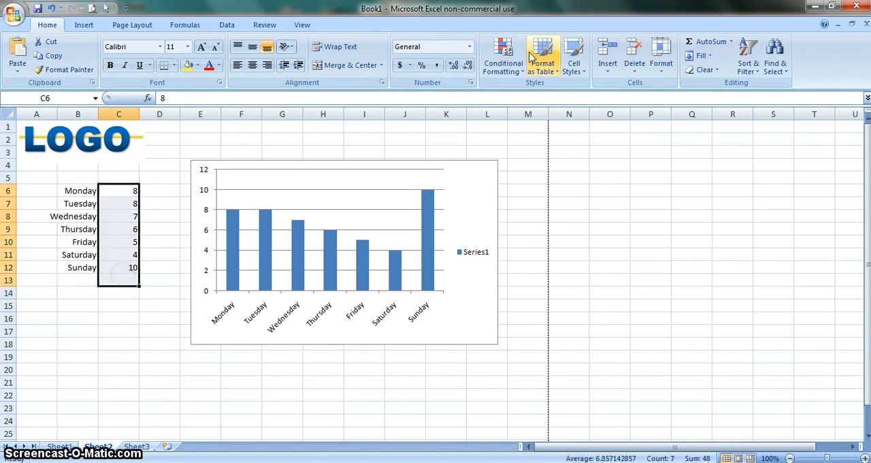
left_click(706, 42)
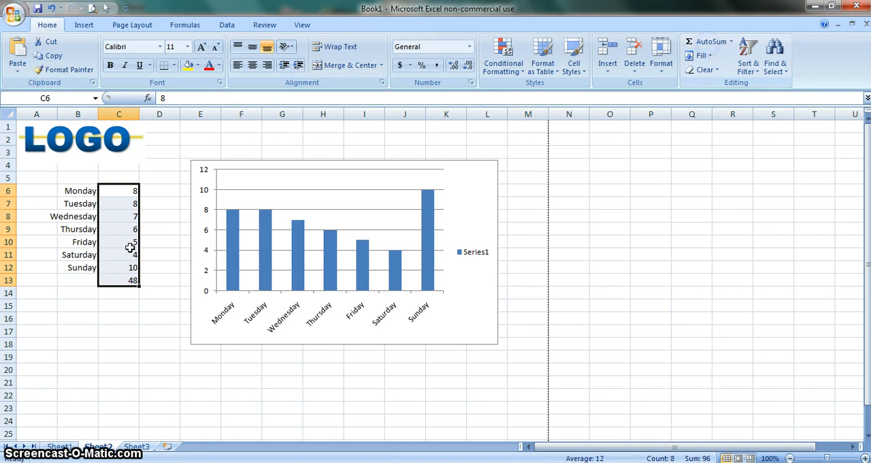
left_click(126, 318)
left_click(119, 280)
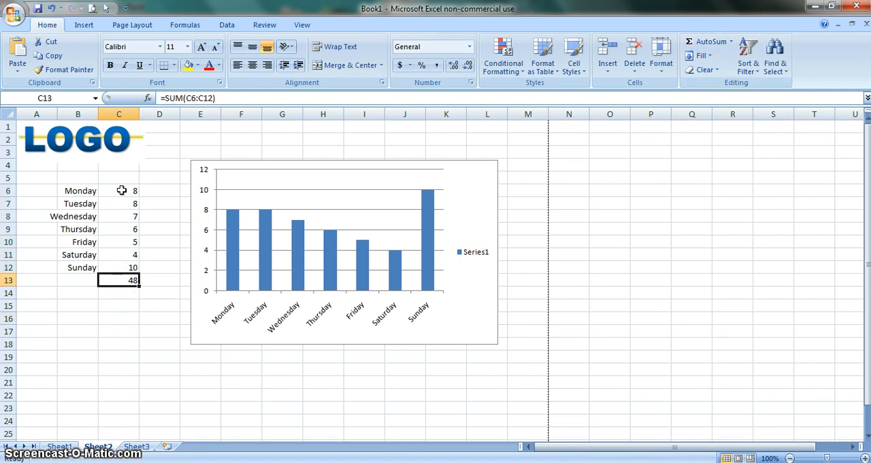
Enter the formula =C13/7 in cell D13 to calculate the daily average
left_click(156, 279)
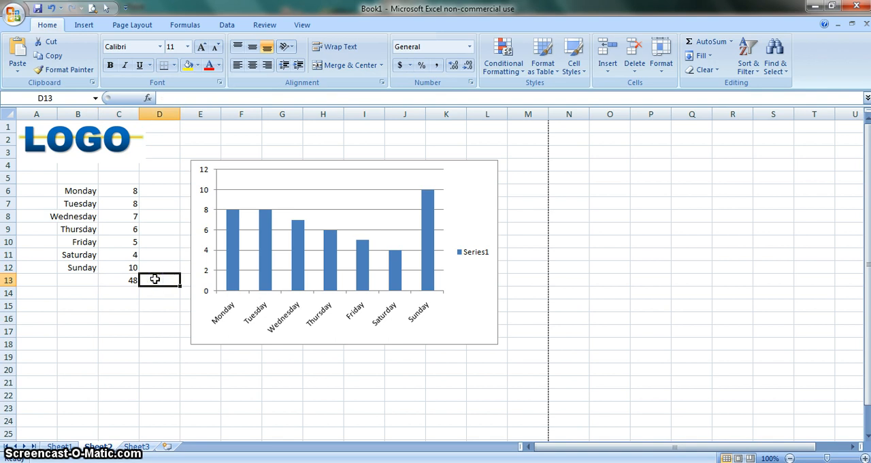
type("=")
left_click(123, 280)
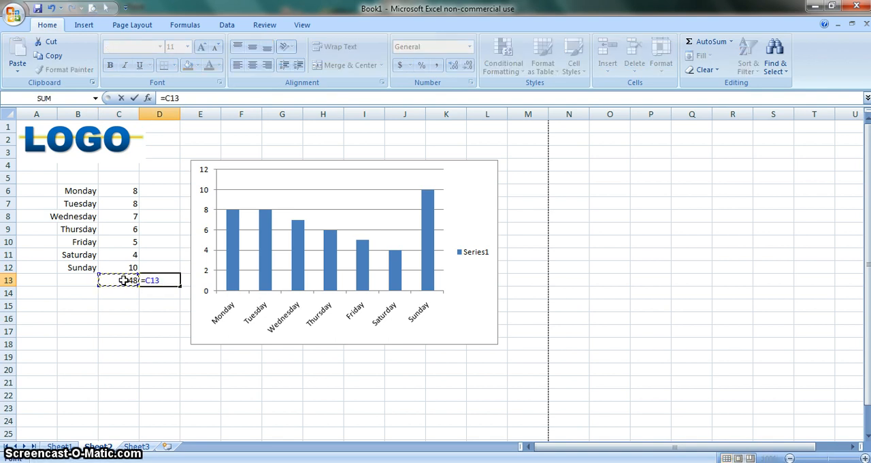
type("/7")
left_click(136, 318)
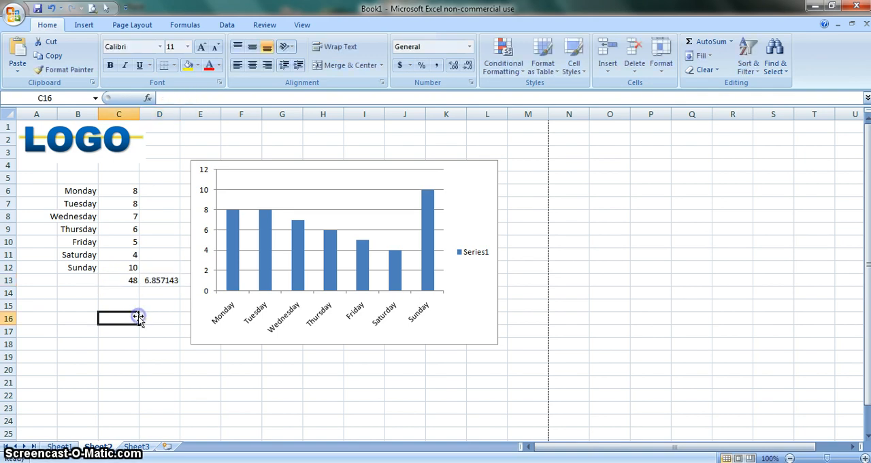
Copy the average formula from cell D13 and paste it into D6 beside Monday's value
left_click(159, 282)
right_click(157, 281)
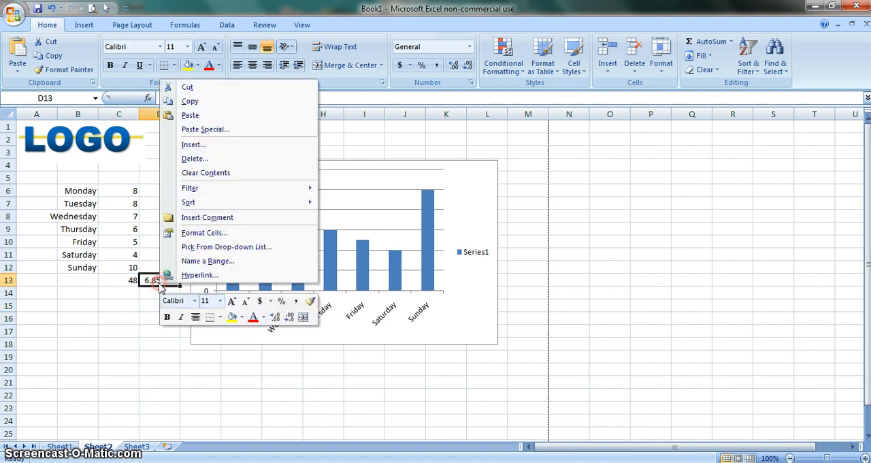
left_click(188, 100)
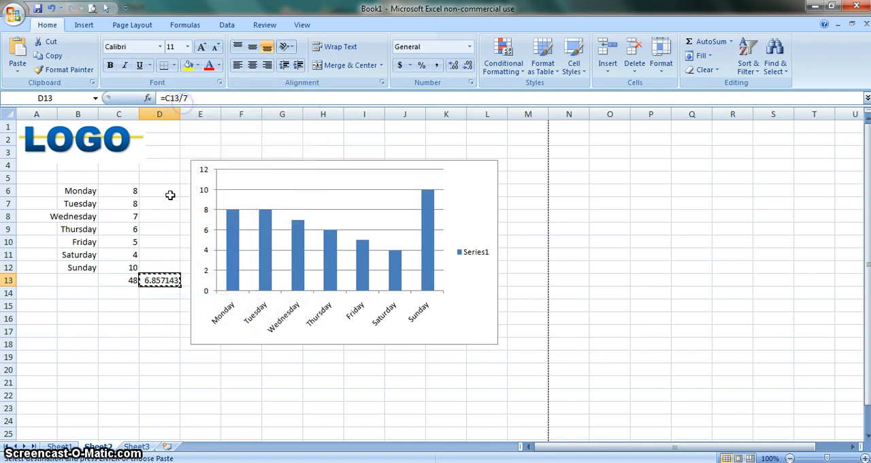
left_click(165, 186)
right_click(165, 187)
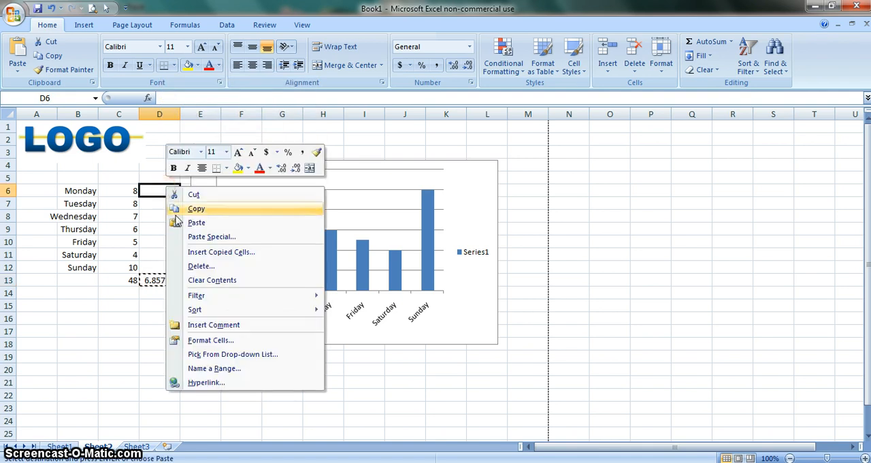
left_click(194, 227)
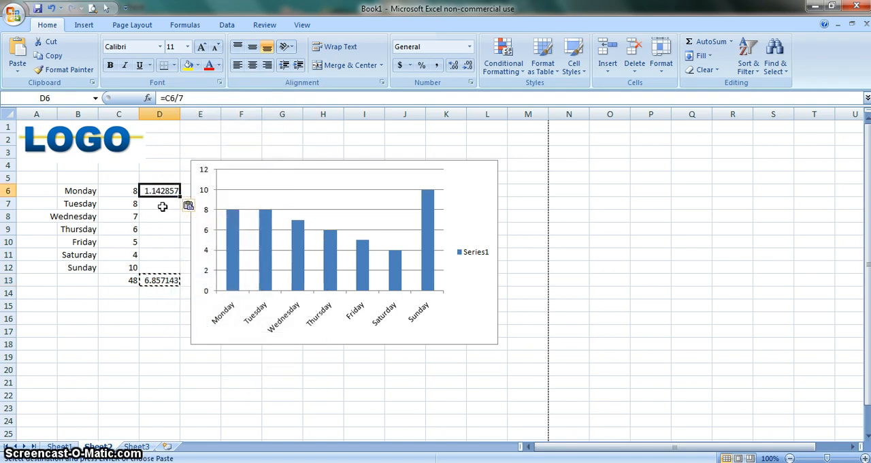
Replace the pasted formula in D6 with the value 6.85 and enter 6.85 in every cell down to D12
key("Delete")
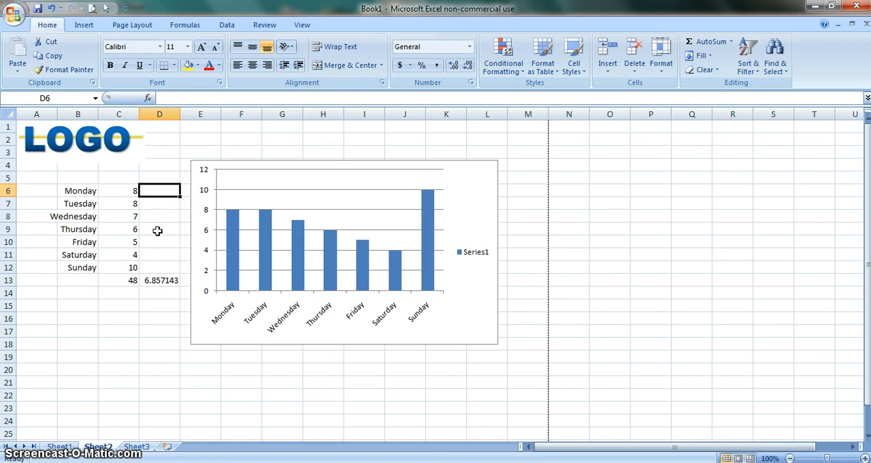
type("6.85")
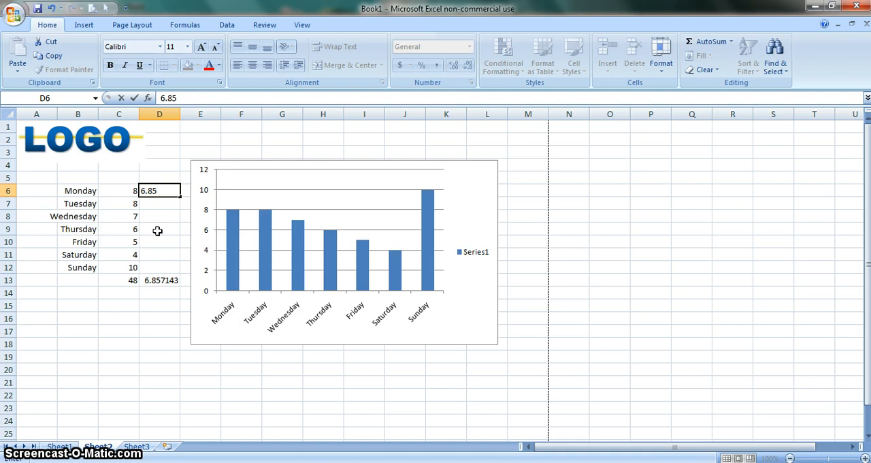
key("Return")
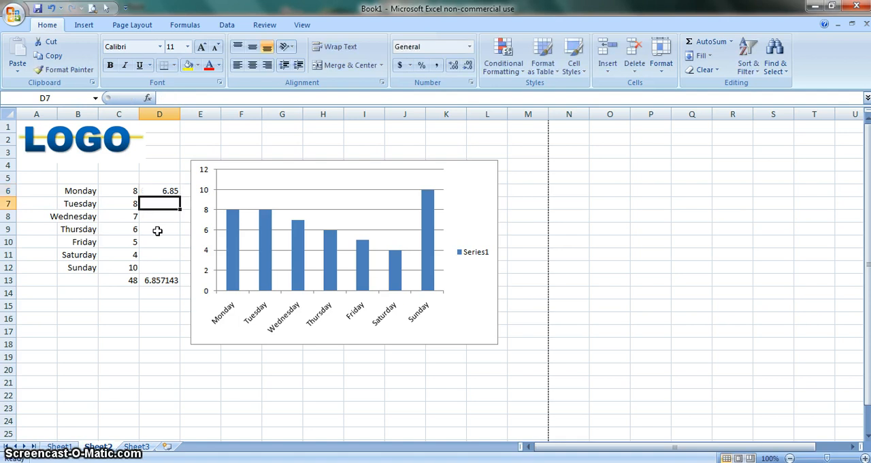
type(".85")
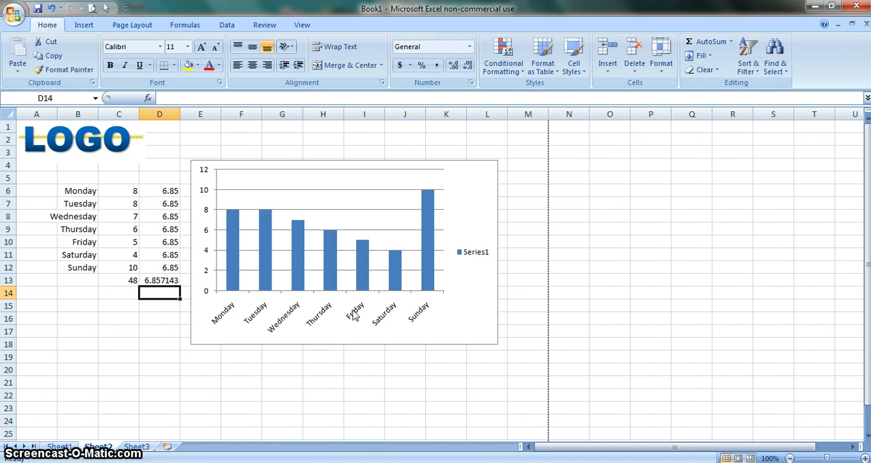
Add a second data series named Average to the column chart, with values from D6:D12
left_click(373, 215)
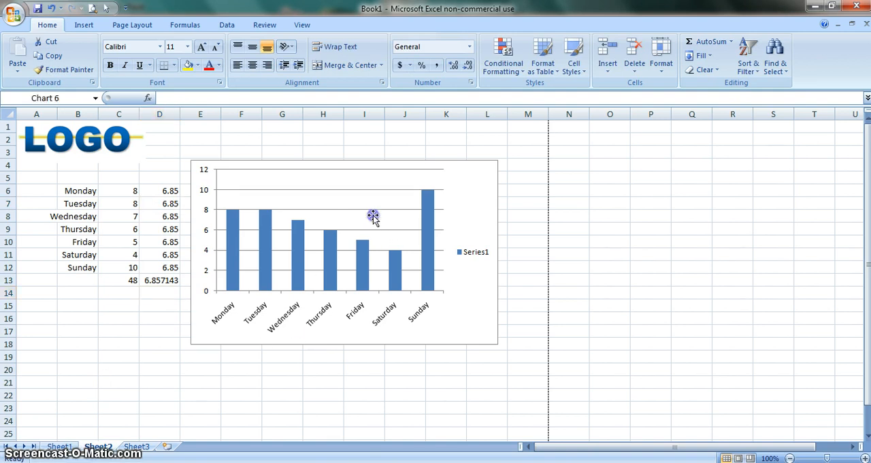
right_click(373, 215)
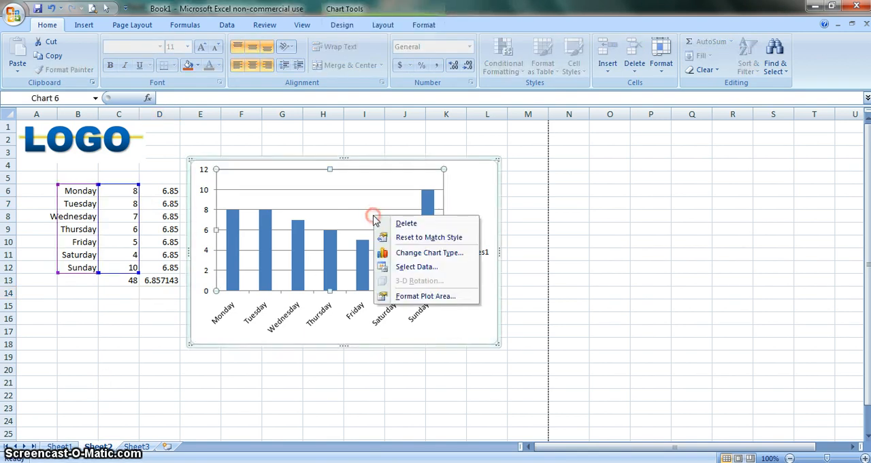
left_click(416, 267)
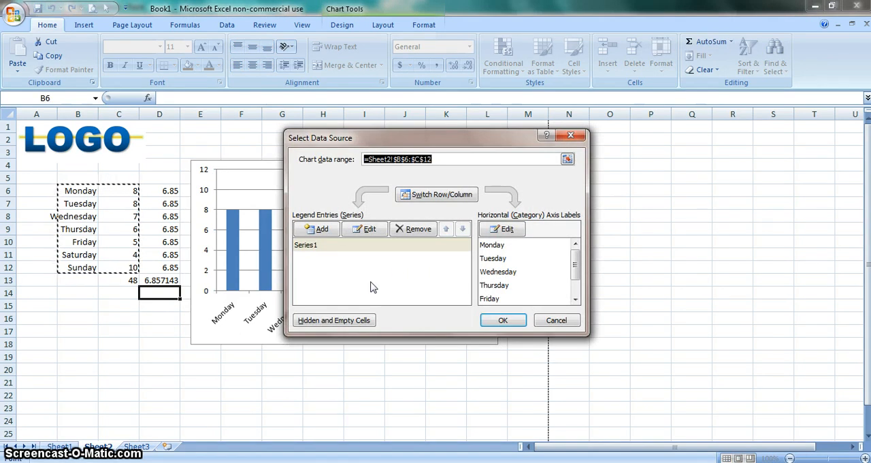
left_click(316, 229)
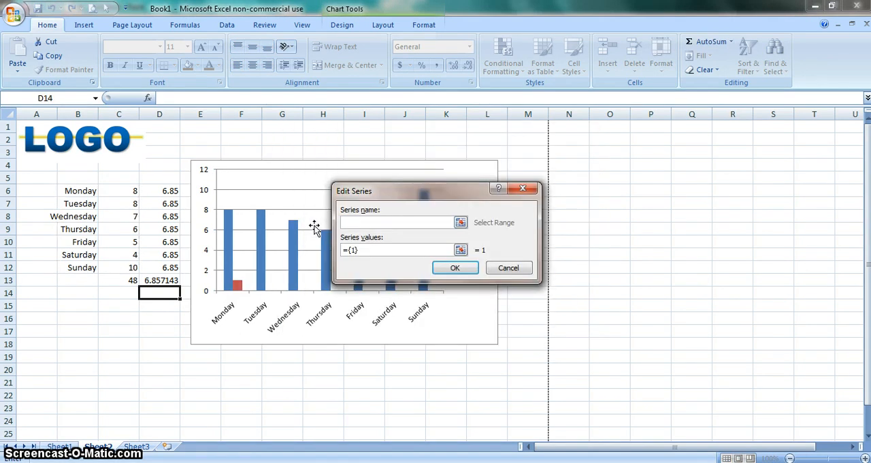
type("Average")
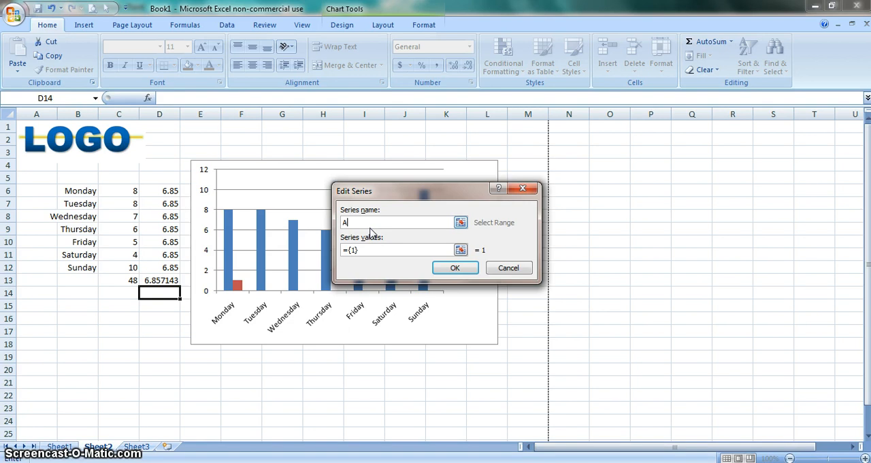
left_click(461, 251)
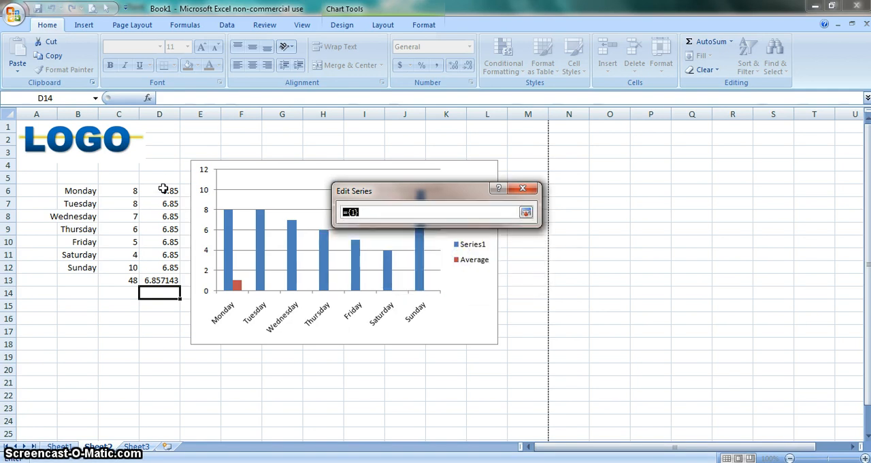
left_click_drag(163, 190, 171, 268)
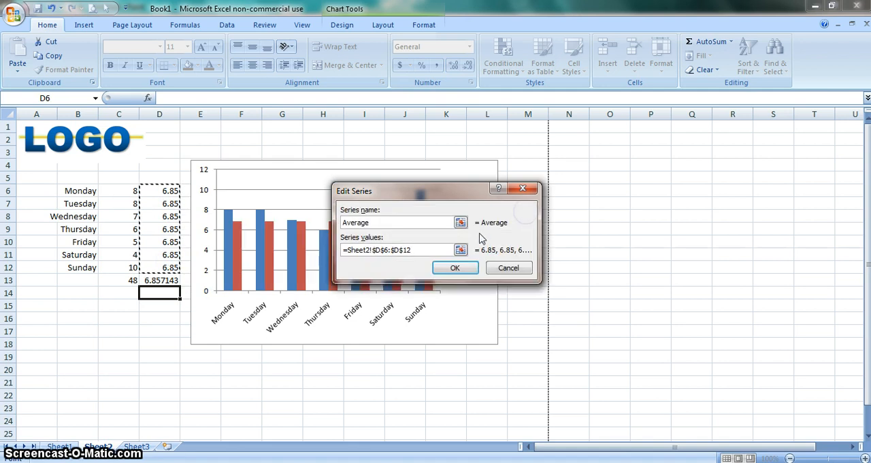
left_click(460, 268)
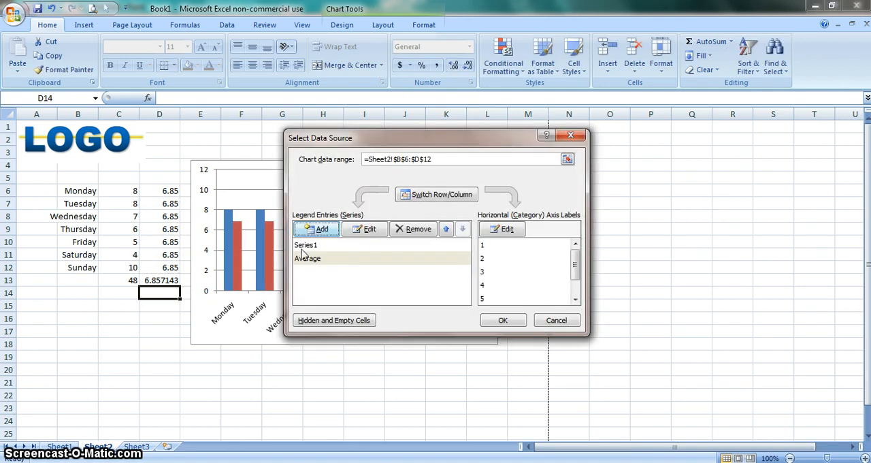
Rename the chart's first data series, Series1, to Hours and apply the data source changes
left_click(305, 246)
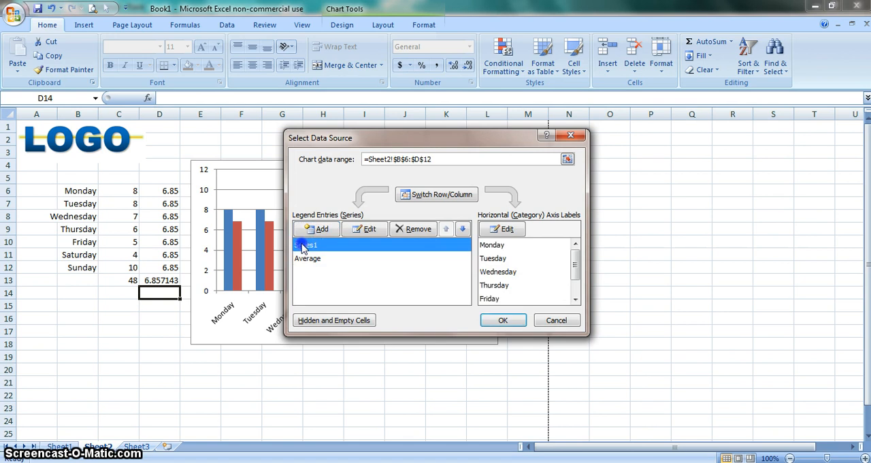
left_click(363, 230)
type("H")
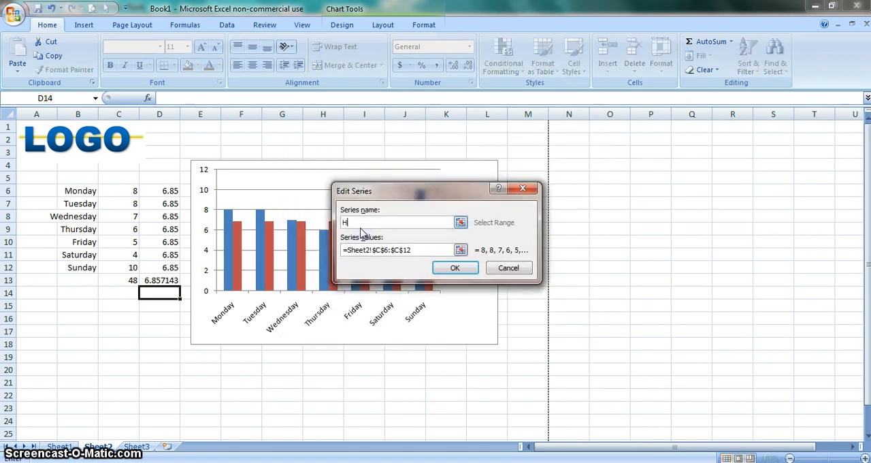
type("ours")
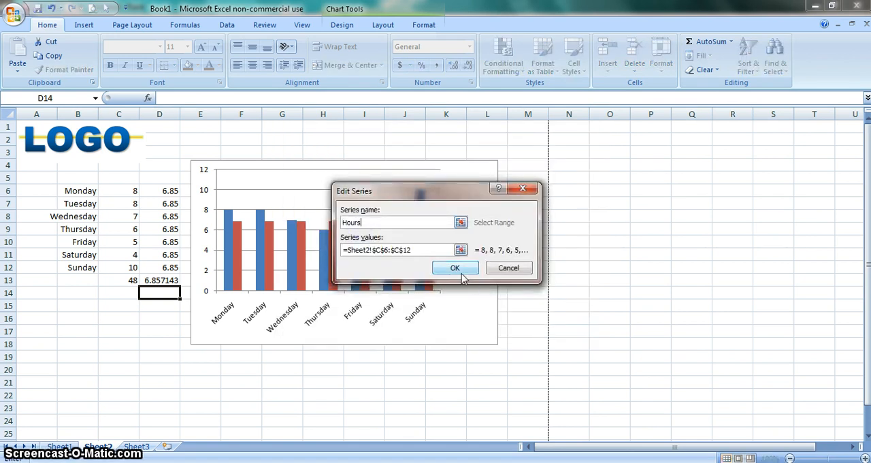
left_click(455, 267)
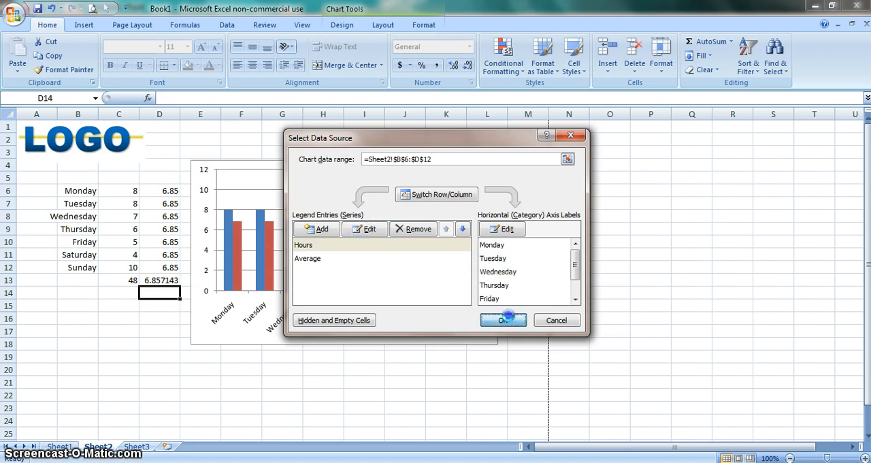
left_click(504, 320)
Change the chart type of the Average series to a plain 2-D line
left_click(458, 264)
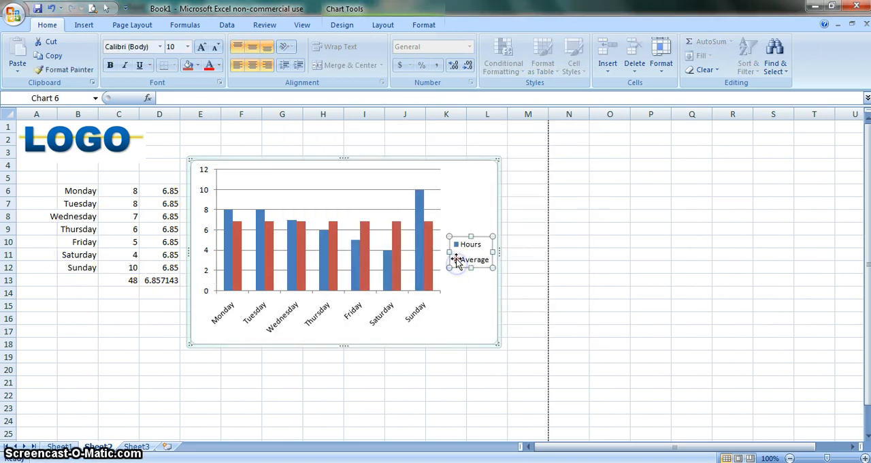
right_click(457, 264)
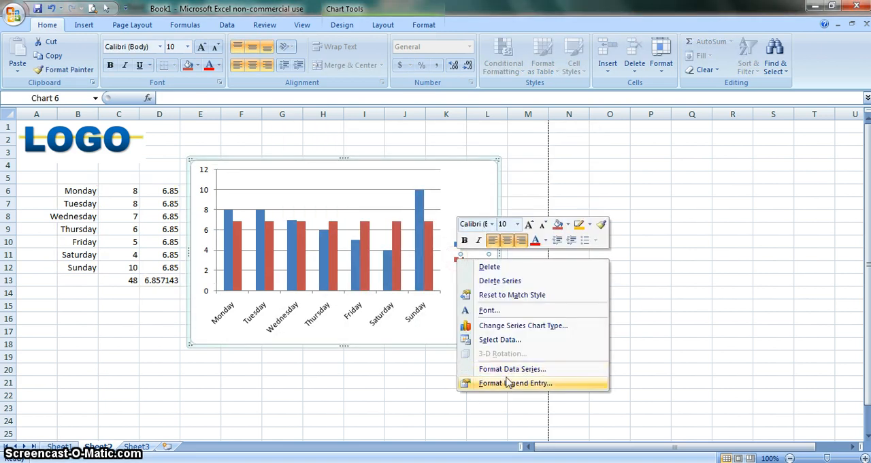
left_click(510, 327)
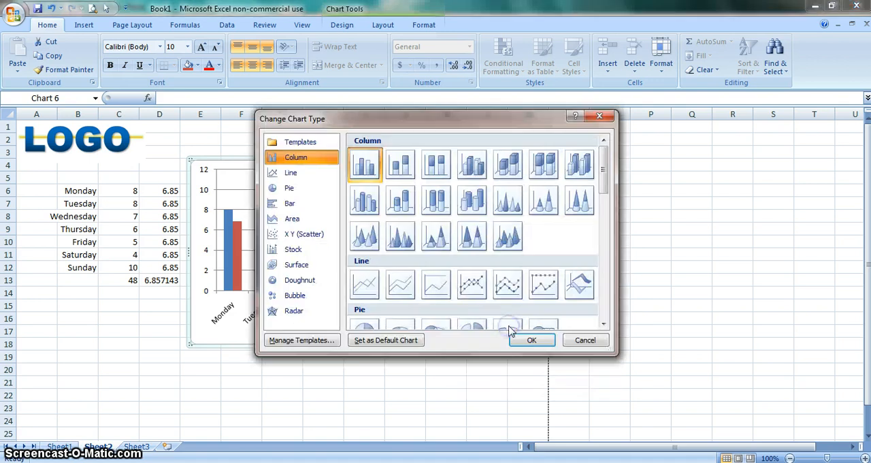
left_click(360, 286)
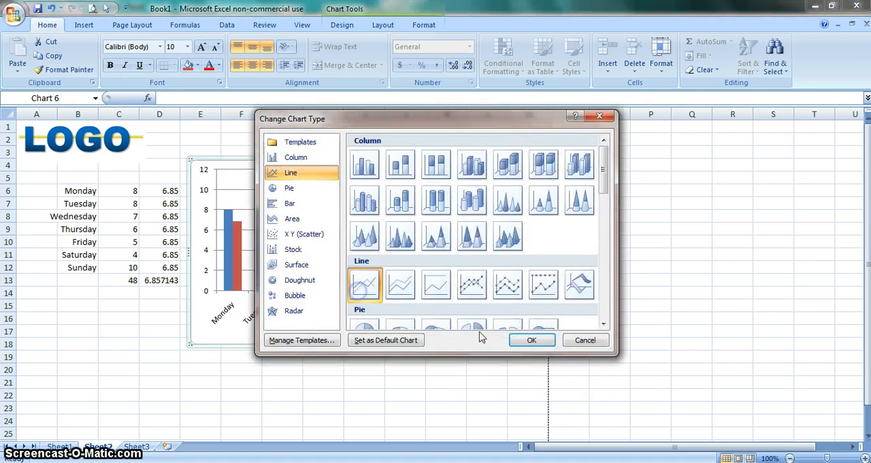
left_click(531, 340)
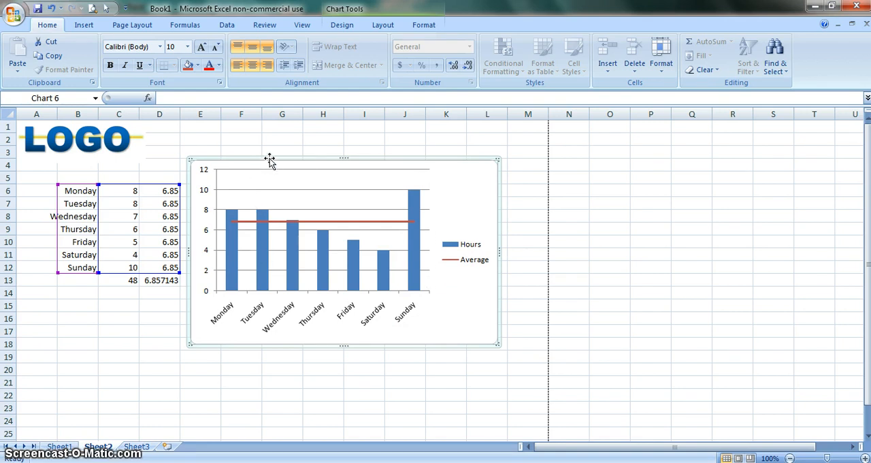
Move the chart down to start near row 12 and enter the formula =C6+C7 in cell E6
left_click_drag(270, 156, 267, 264)
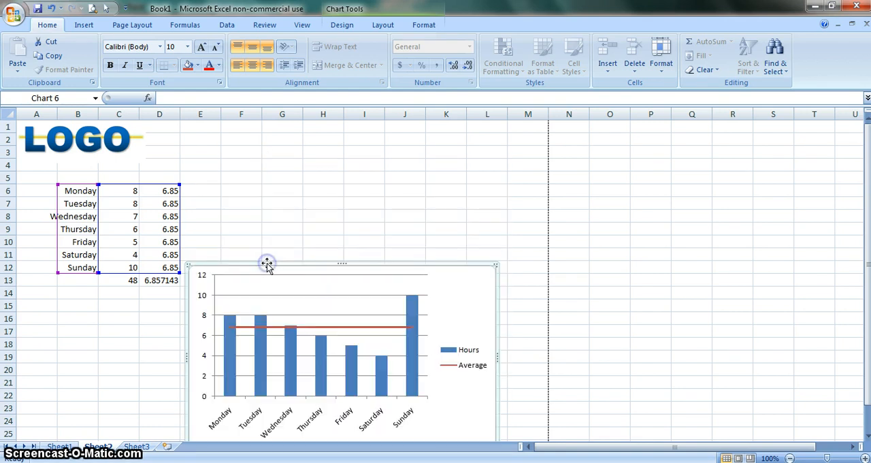
left_click(208, 190)
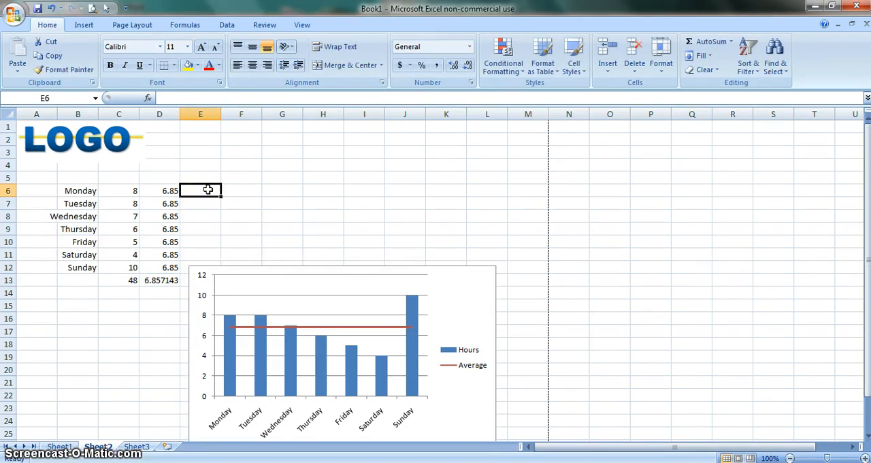
type("=")
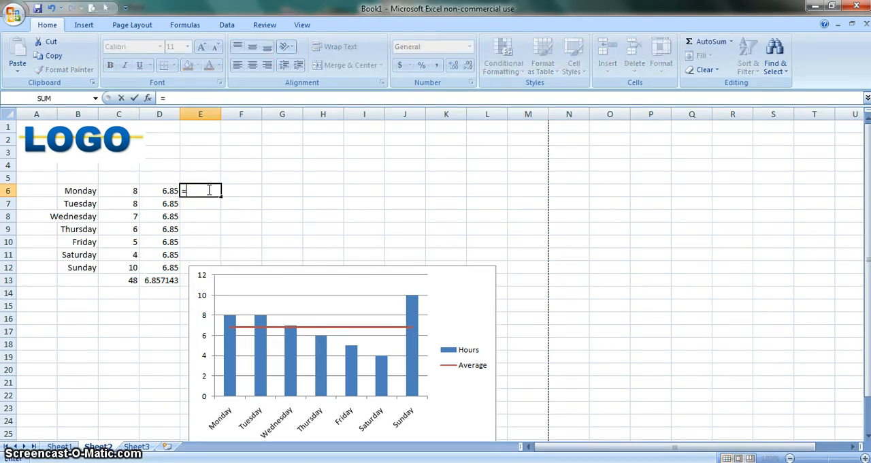
left_click(127, 190)
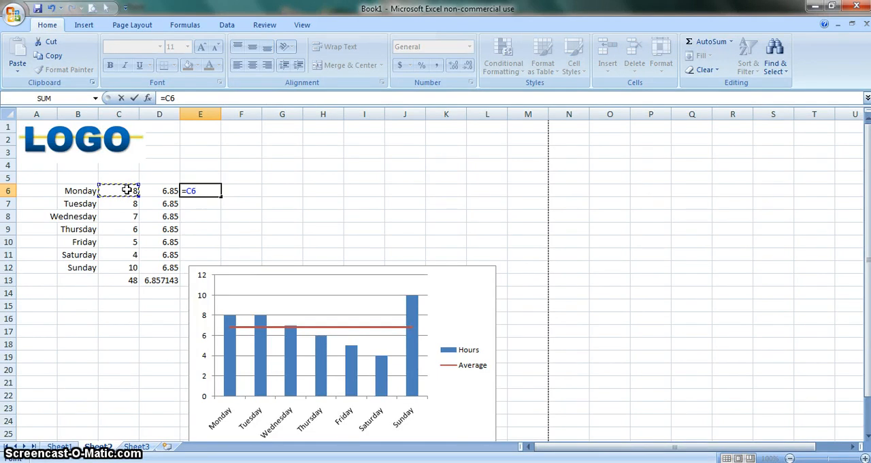
type("+")
left_click(126, 204)
left_click(208, 98)
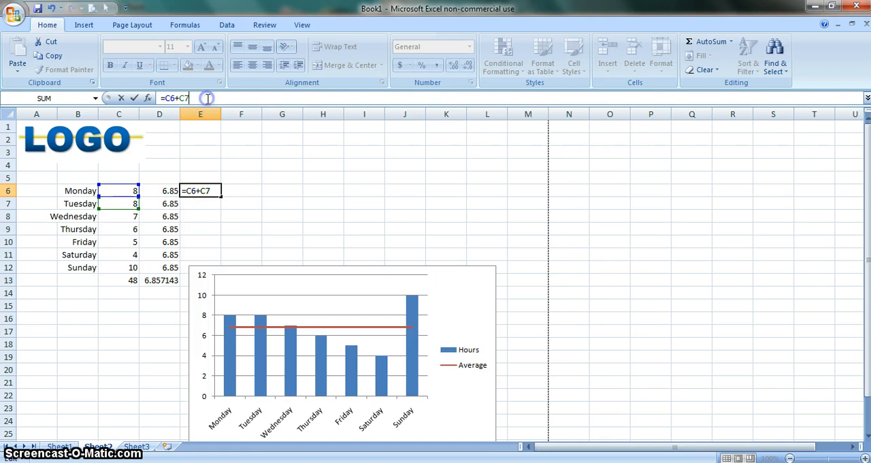
left_click(278, 227)
Fill the formula in E6 down to E12 and move the chart beside the data, starting near column G, row 4
left_click(213, 190)
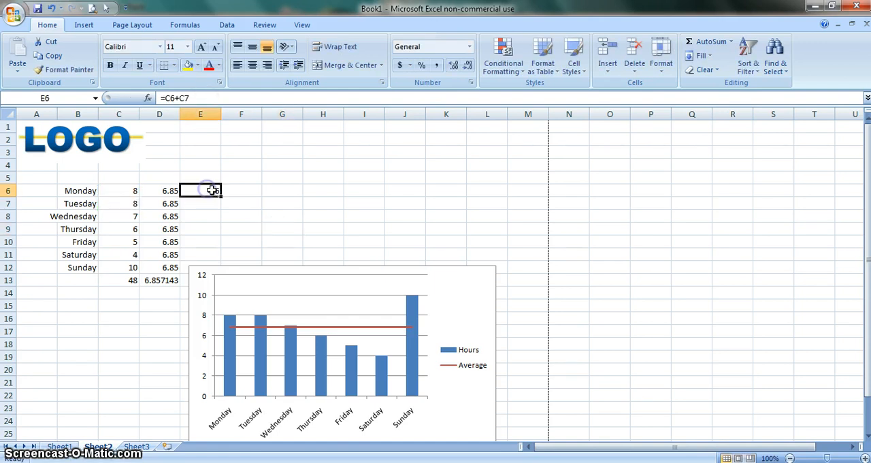
left_click_drag(221, 197, 336, 168)
left_click(266, 273)
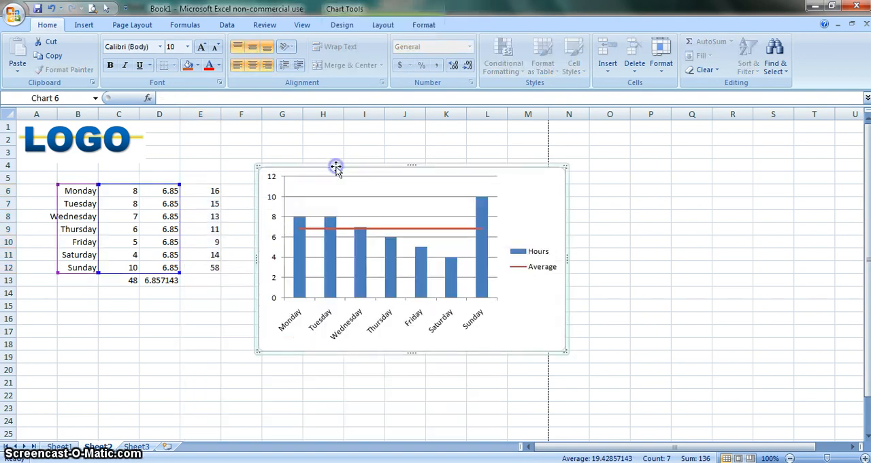
Check how the cell references shift in the copied formulas in E7, E8 and E10
left_click(212, 202)
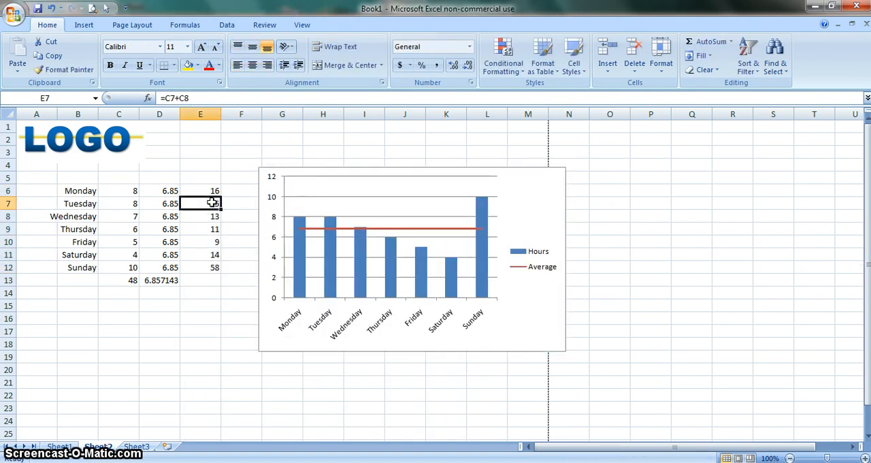
left_click(232, 98)
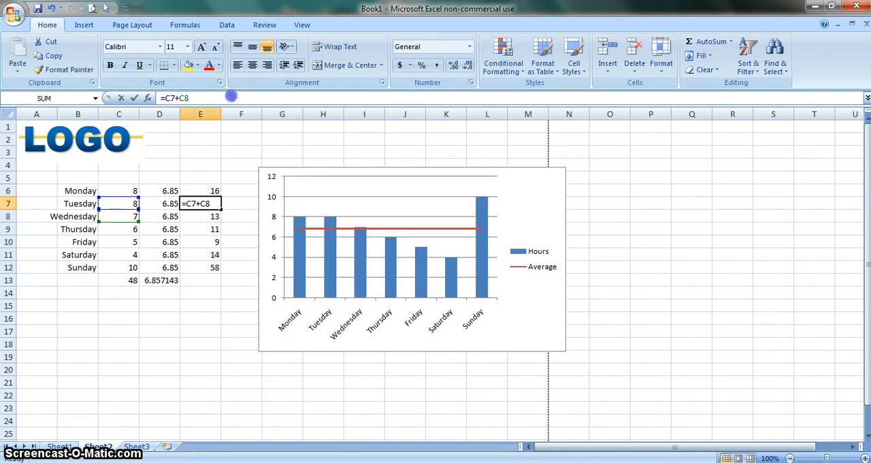
left_click(211, 219)
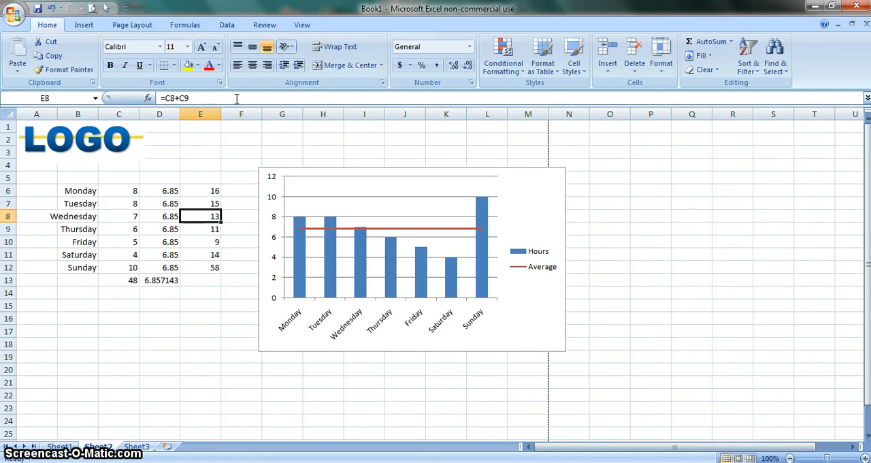
left_click(236, 98)
left_click(199, 240)
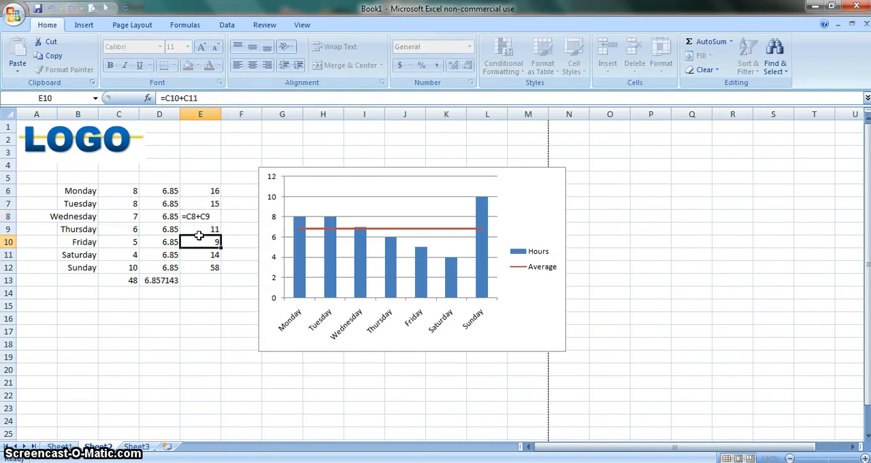
left_click(225, 310)
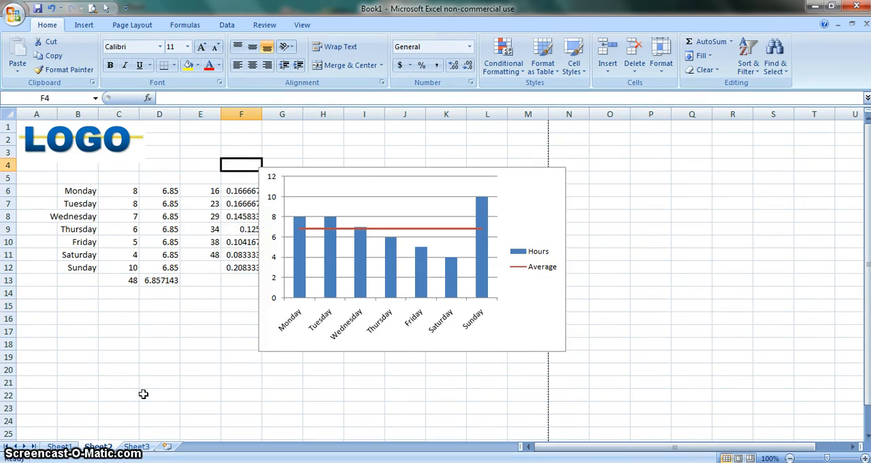
Examine the running-total formulas in cells E6 and E7
left_click(210, 191)
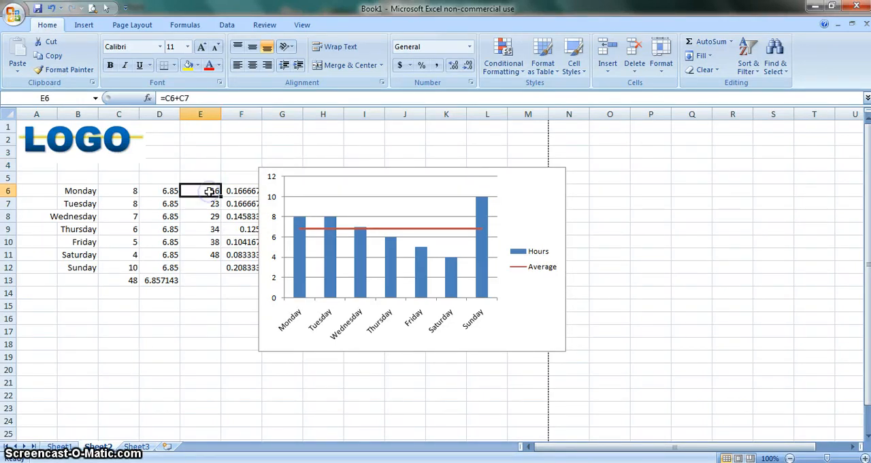
left_click(249, 98)
key("Return")
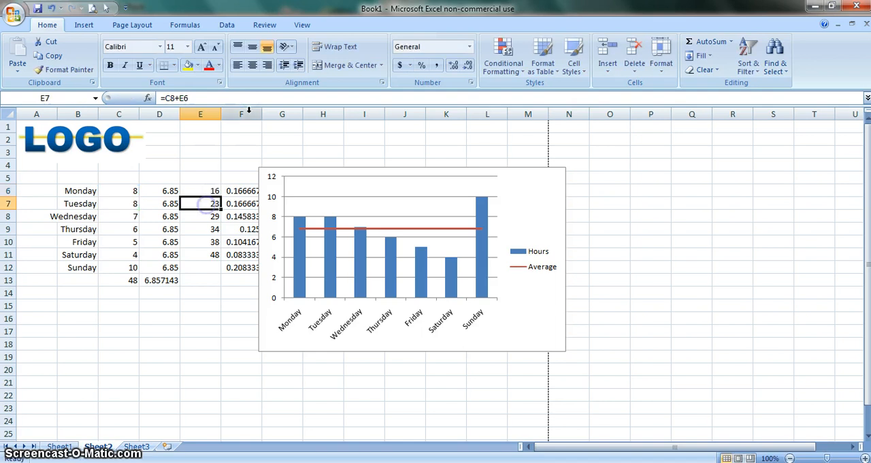
Examine the cell references used by the running-total formulas in E7 and E8 and the share formula in F6
left_click(253, 98)
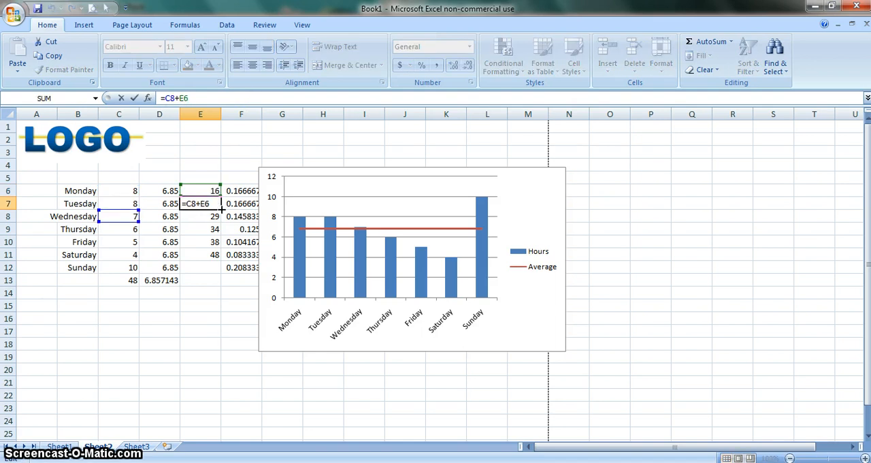
key("Return")
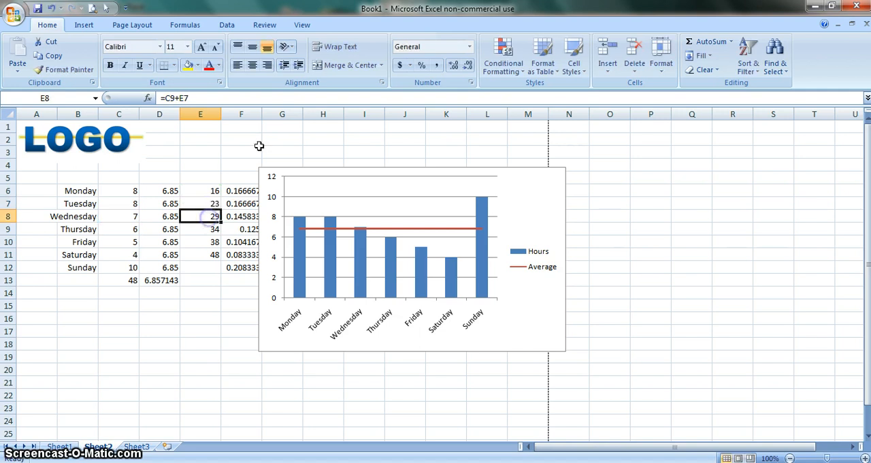
left_click(273, 97)
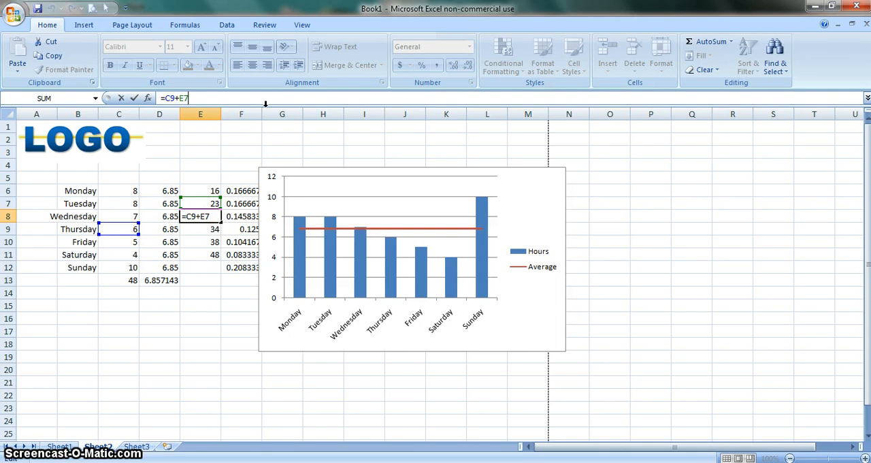
left_click(211, 266)
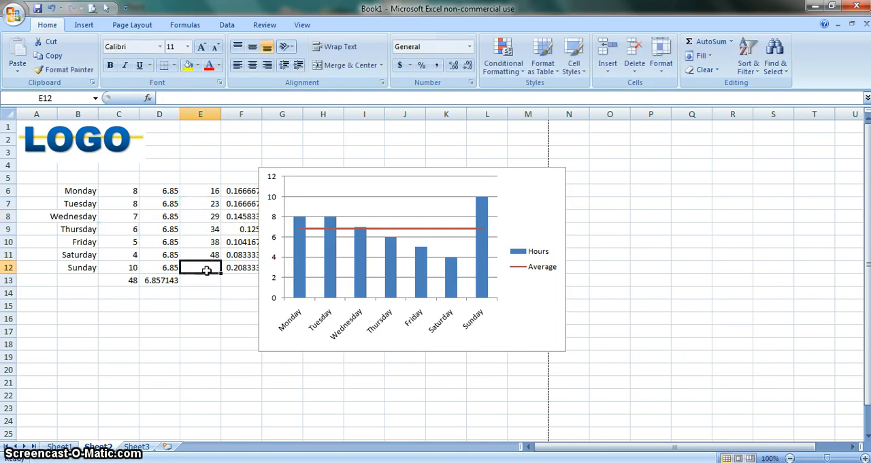
left_click(244, 192)
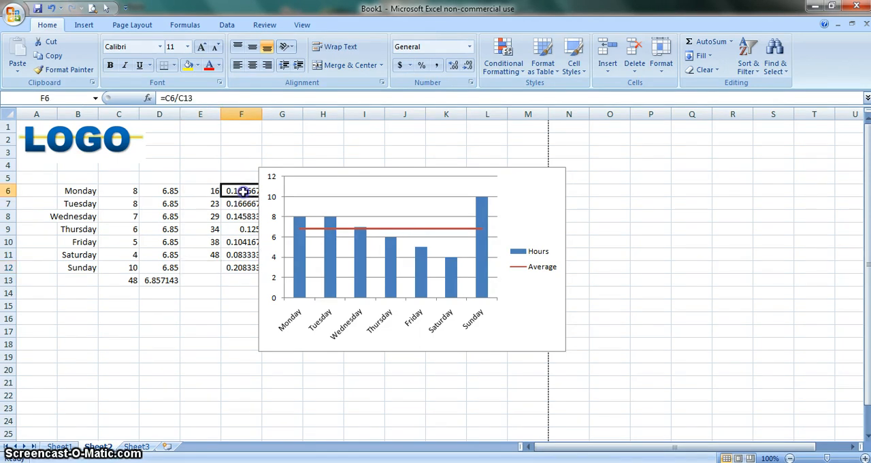
left_click(216, 97)
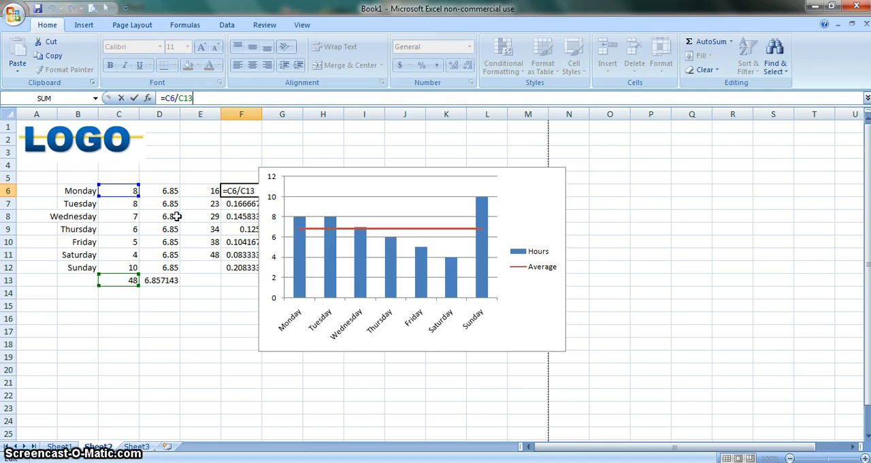
Format cells F6 to F12 as Percentage with 2 decimal places
left_click(231, 161)
left_click_drag(235, 190, 234, 268)
right_click(239, 264)
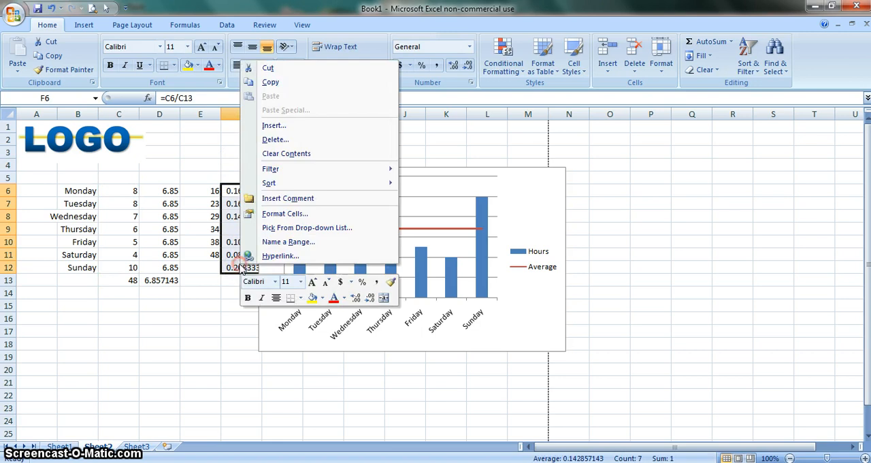
left_click(276, 214)
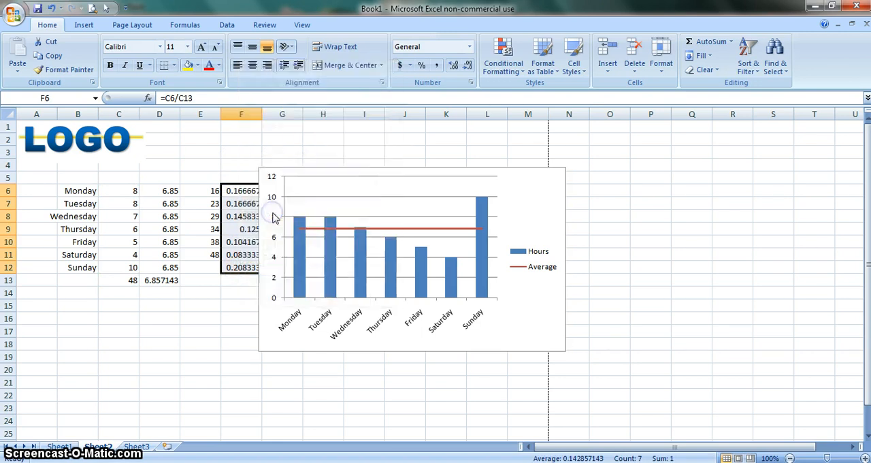
left_click(135, 165)
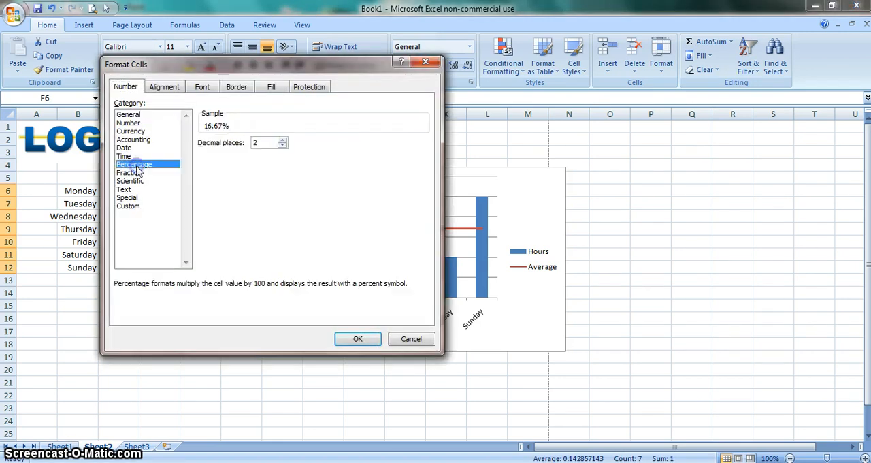
left_click(355, 341)
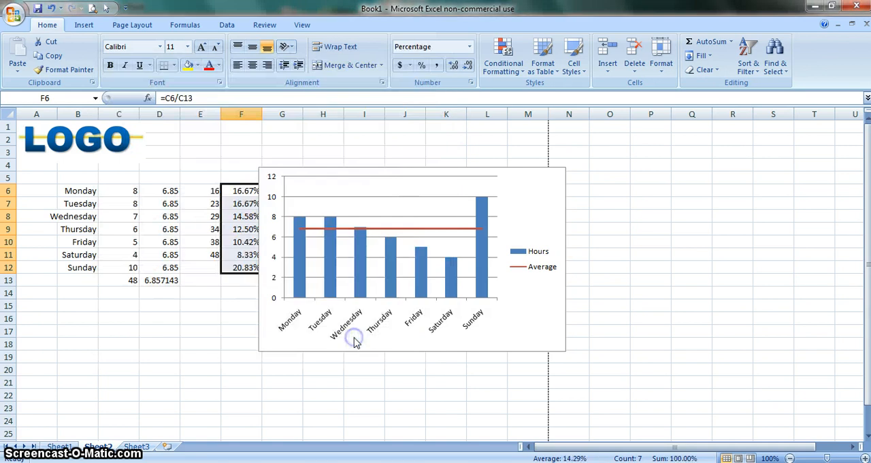
Move the column chart clear of column F so it starts near column H, row 4
left_click(224, 294)
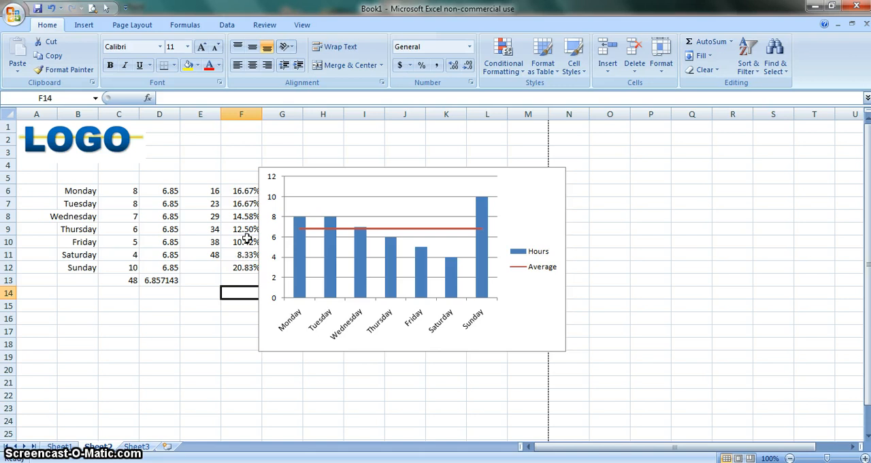
left_click_drag(295, 171, 338, 162)
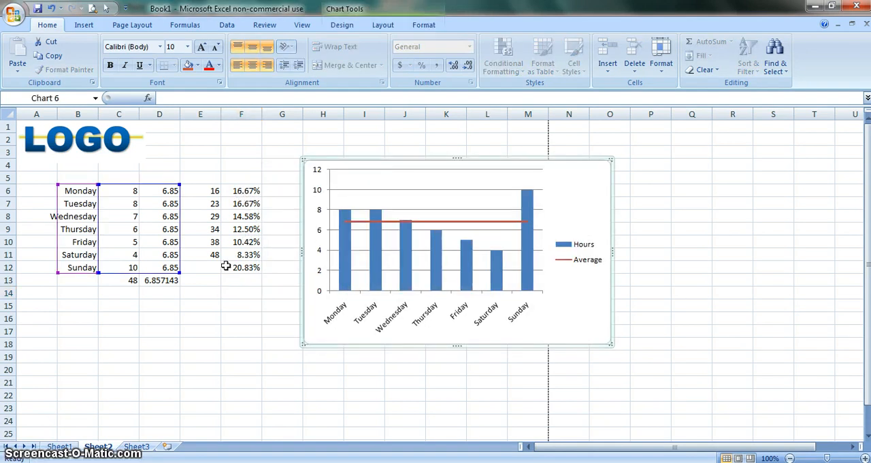
left_click(216, 292)
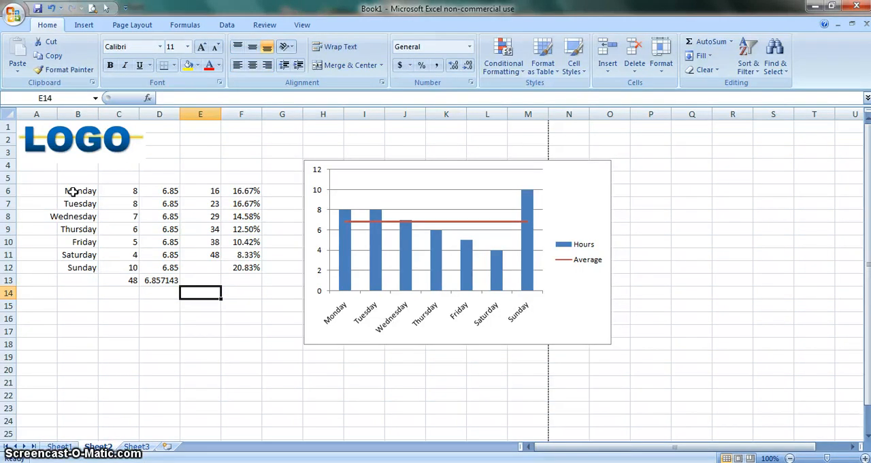
Insert an exploded 3-D pie chart from the days and hours in B6:C12 and place it below the data
left_click_drag(73, 192, 114, 259)
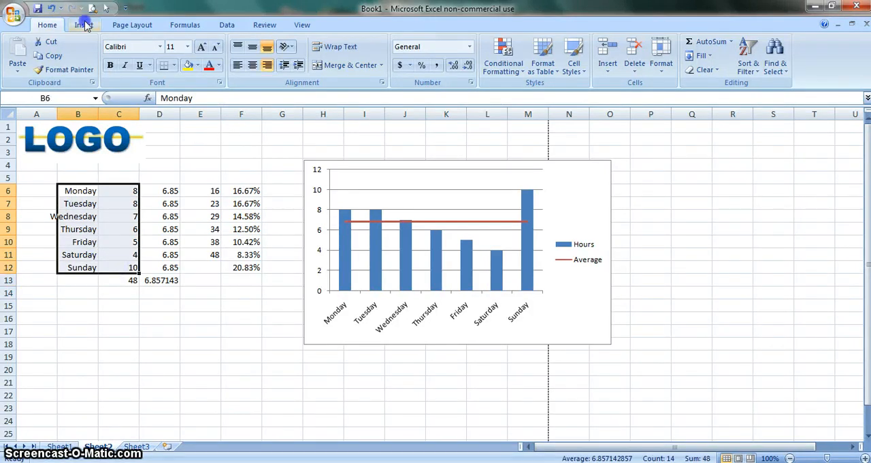
left_click(84, 25)
left_click(265, 55)
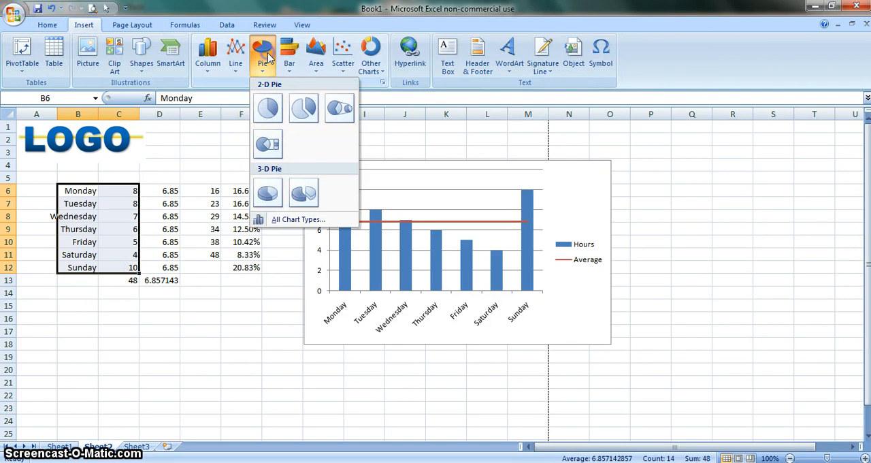
left_click(305, 195)
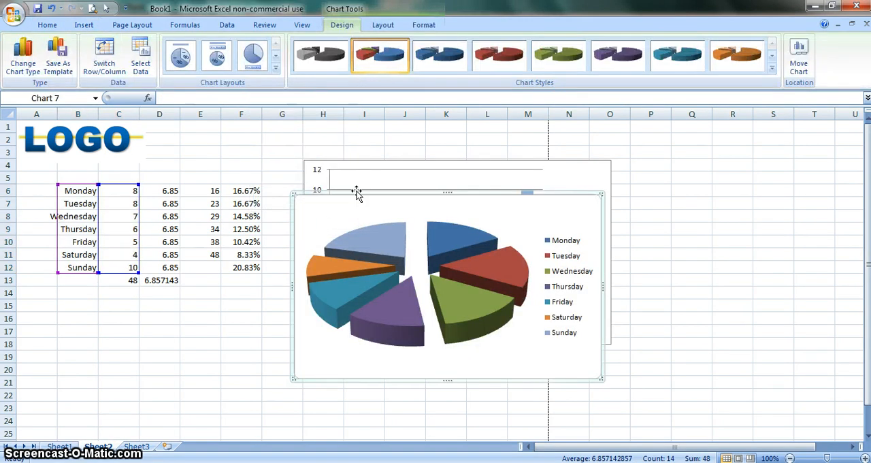
left_click_drag(357, 193, 97, 301)
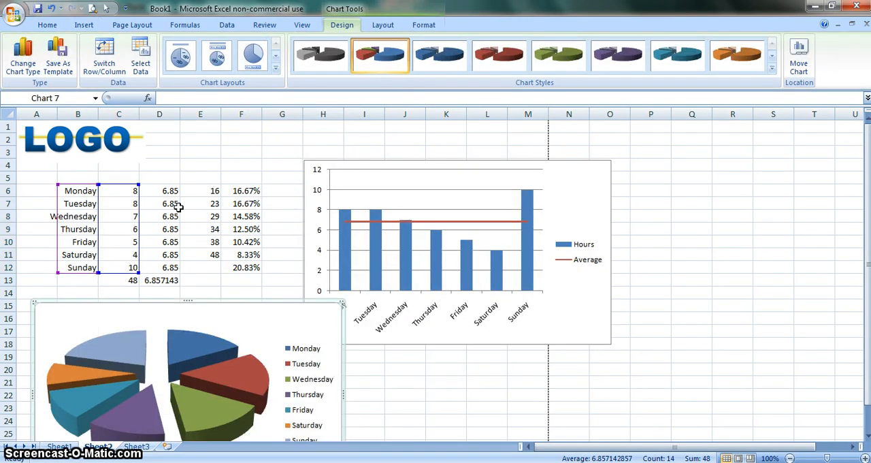
Name the pie chart's series Hours and set its values to the percentages in F6:F12
right_click(158, 350)
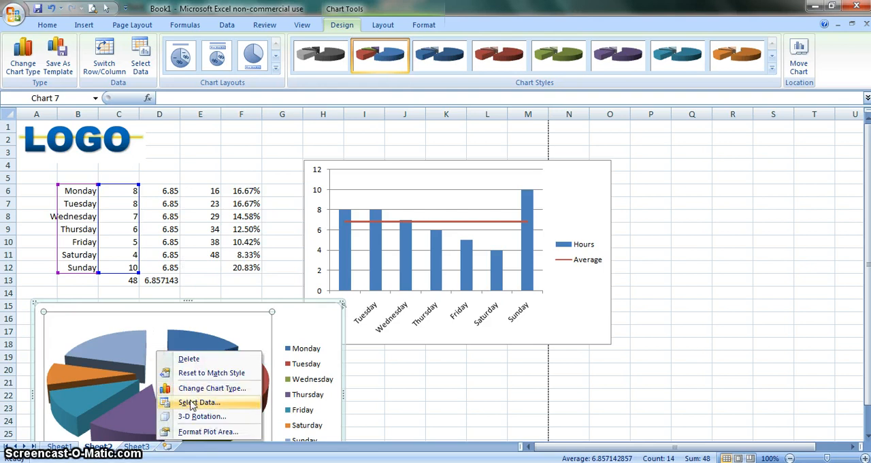
left_click(192, 403)
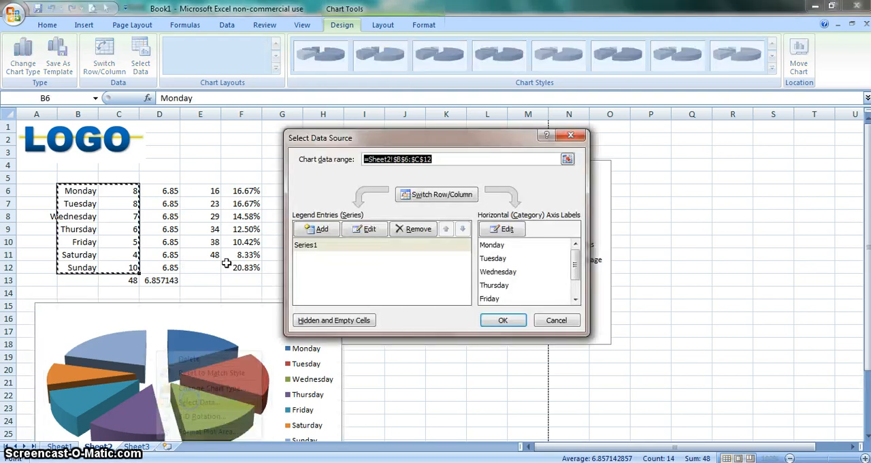
left_click(367, 232)
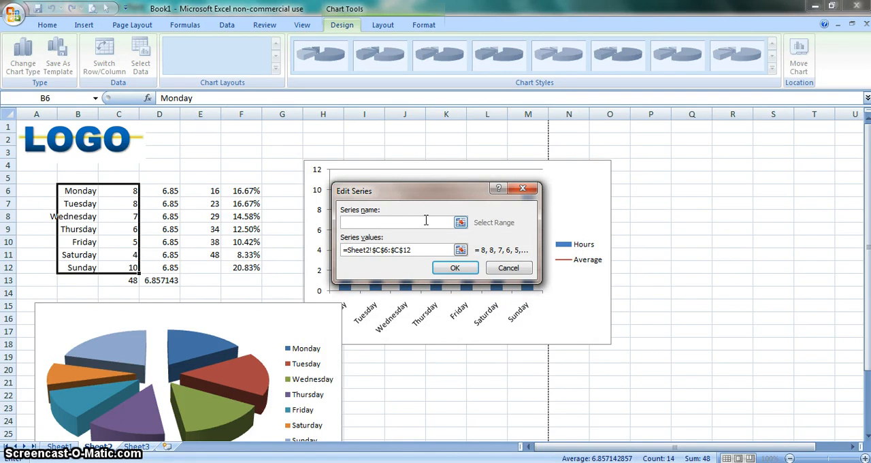
type("Hours")
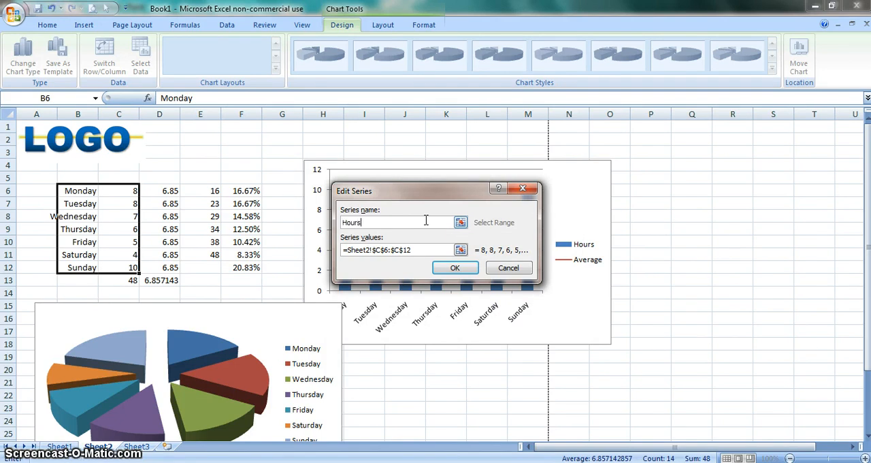
key("Tab")
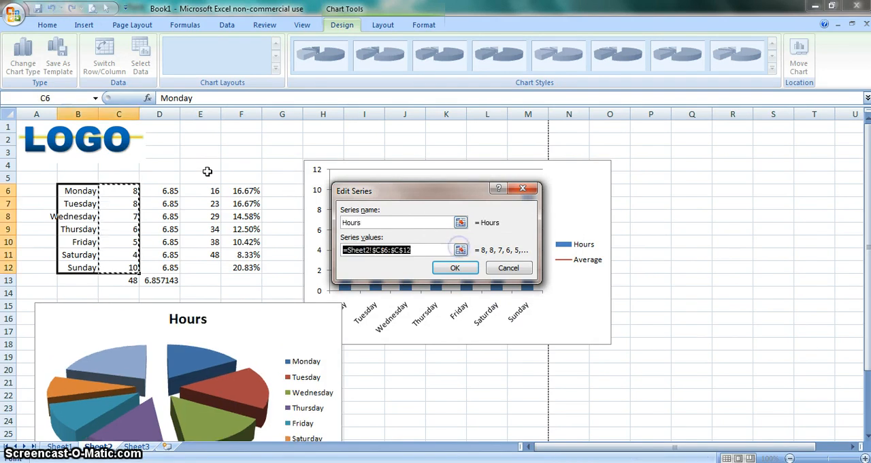
left_click_drag(239, 190, 242, 268)
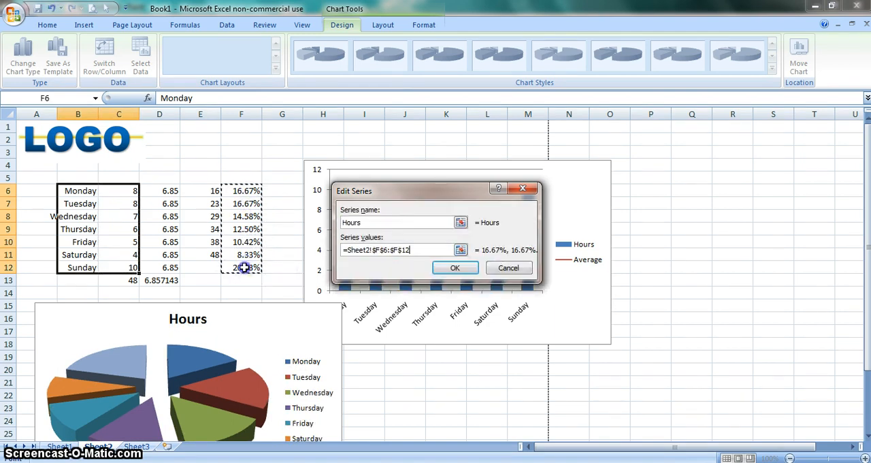
left_click(453, 269)
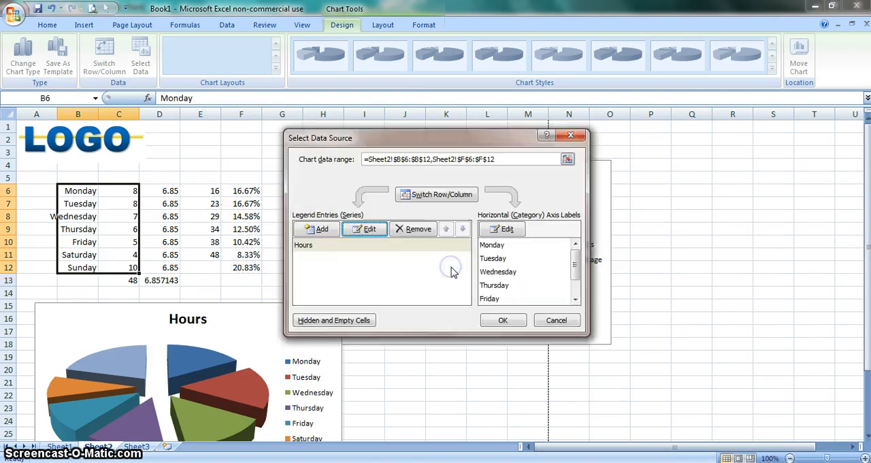
left_click(502, 320)
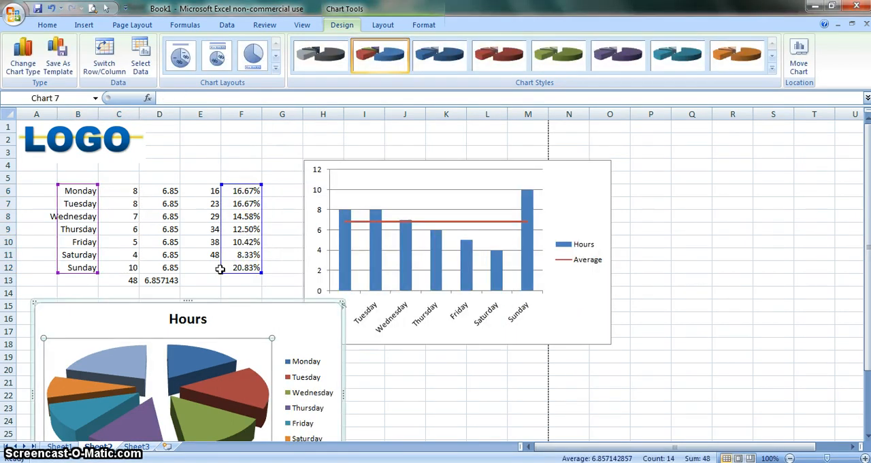
Move the pie chart below the column chart, starting near F21, and shift the column chart within the page boundary, starting near column E
left_click_drag(235, 301, 296, 222)
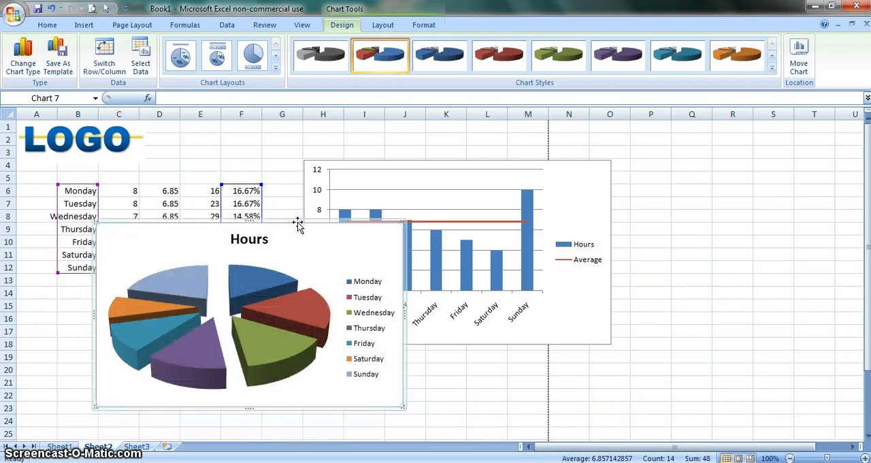
left_click_drag(868, 198, 868, 213)
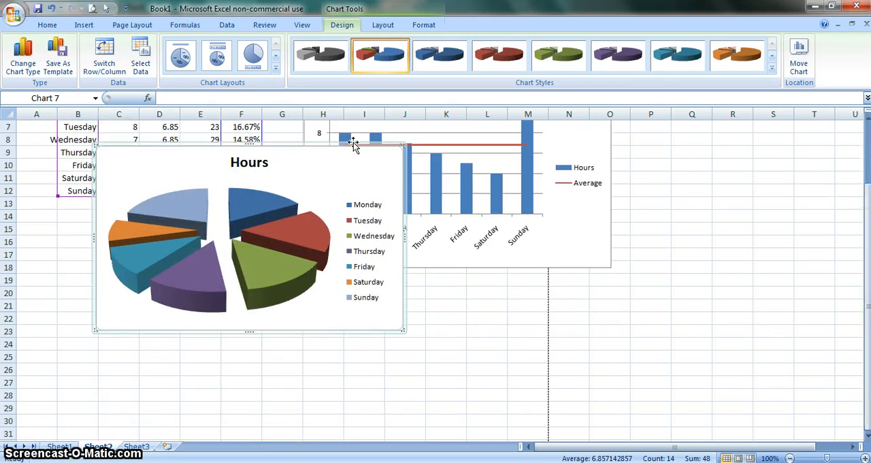
left_click_drag(353, 145, 490, 290)
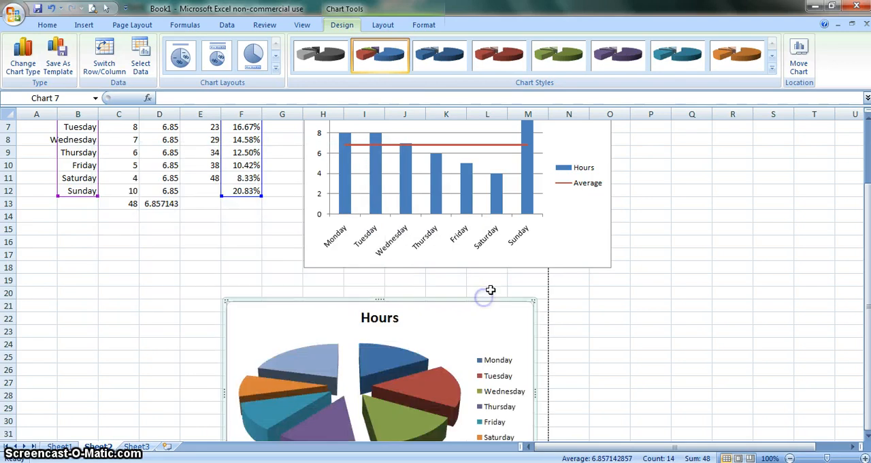
left_click(555, 272)
left_click(556, 269)
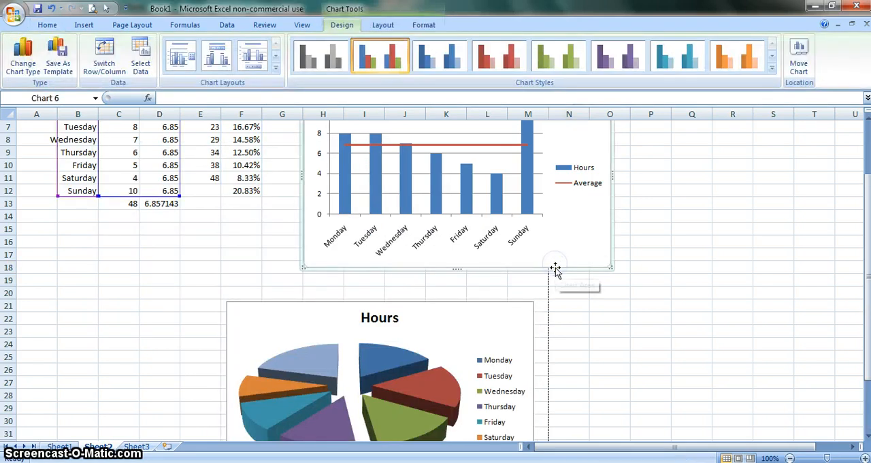
left_click_drag(555, 270, 446, 271)
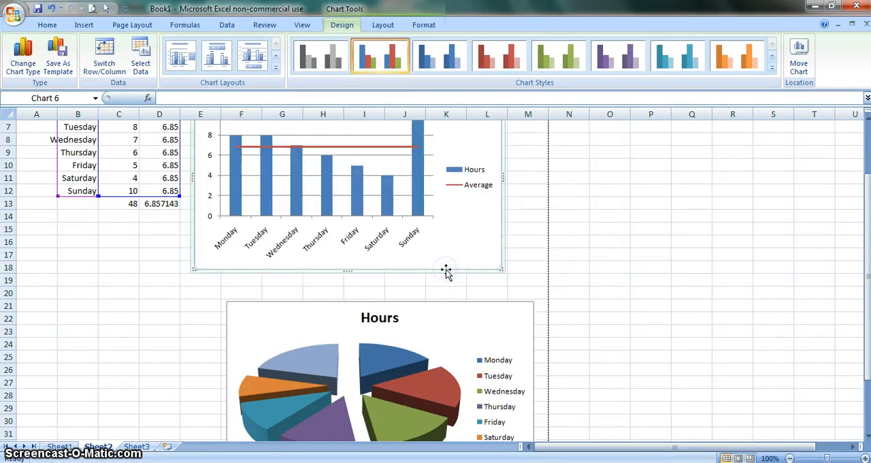
Check the print preview of the selected column chart alone and of the whole sheet with an empty cell selected
left_click(93, 9)
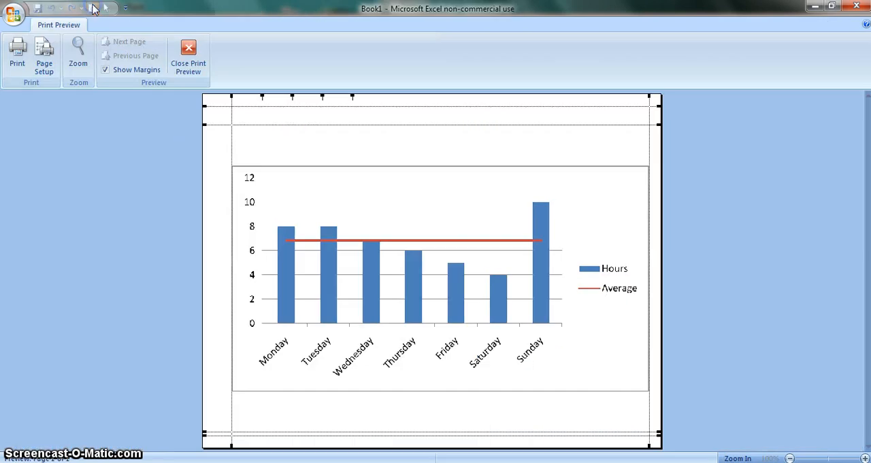
left_click(189, 58)
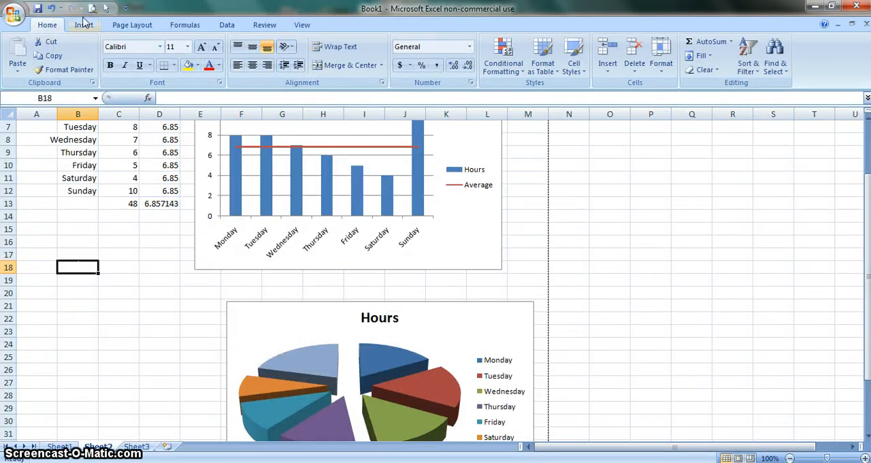
left_click(92, 8)
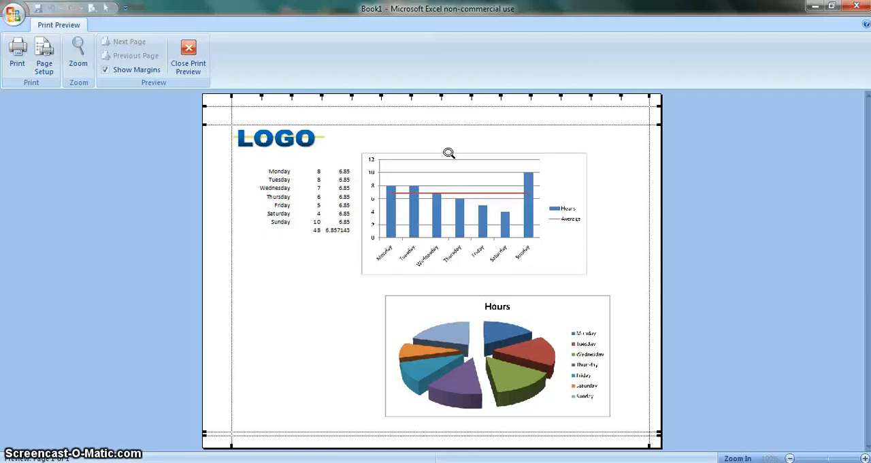
left_click(188, 59)
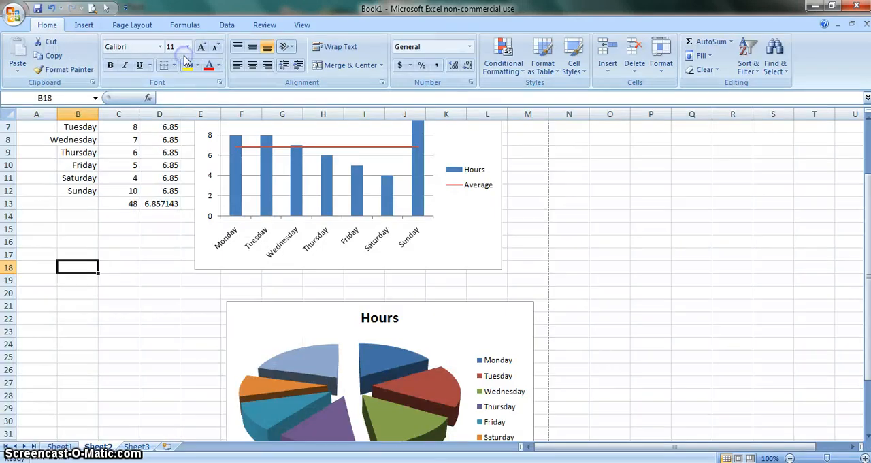
left_click(45, 228)
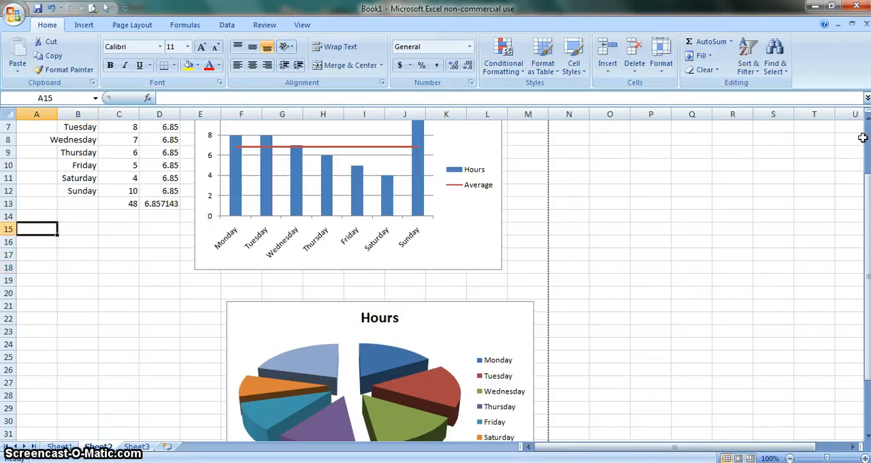
Review the hours in C6:C13 and inspect the formula behind the total in C13
scroll(863, 136, "up", 2)
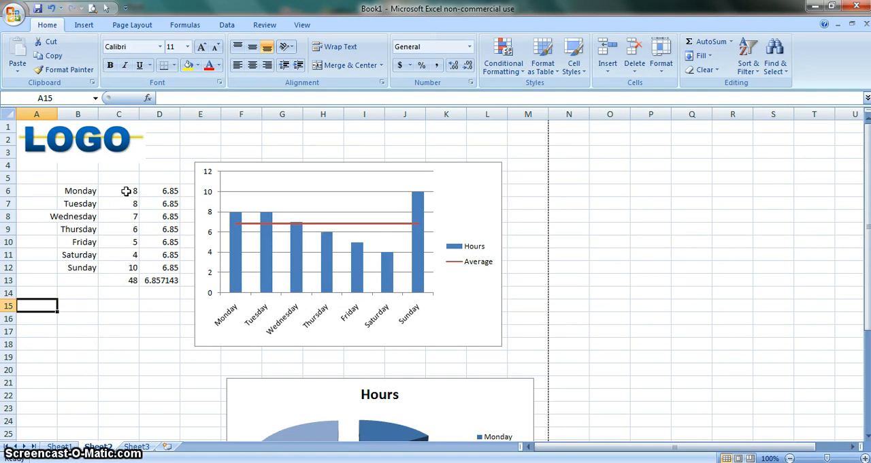
left_click_drag(126, 191, 126, 279)
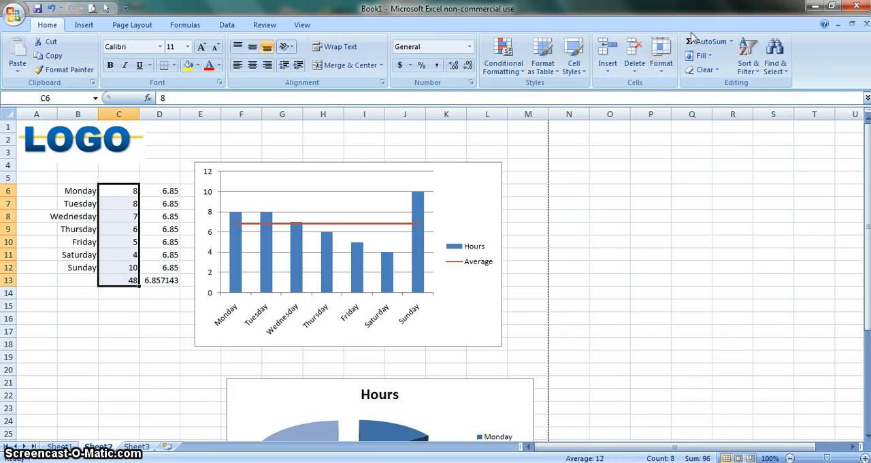
left_click(93, 345)
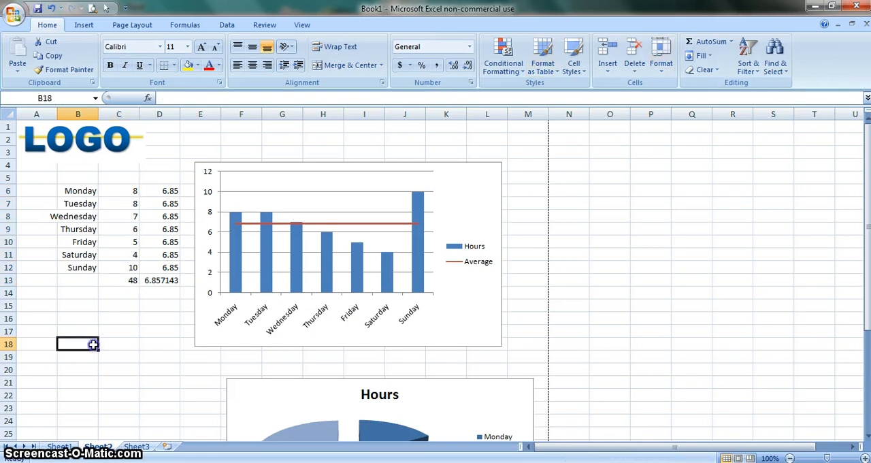
left_click(121, 280)
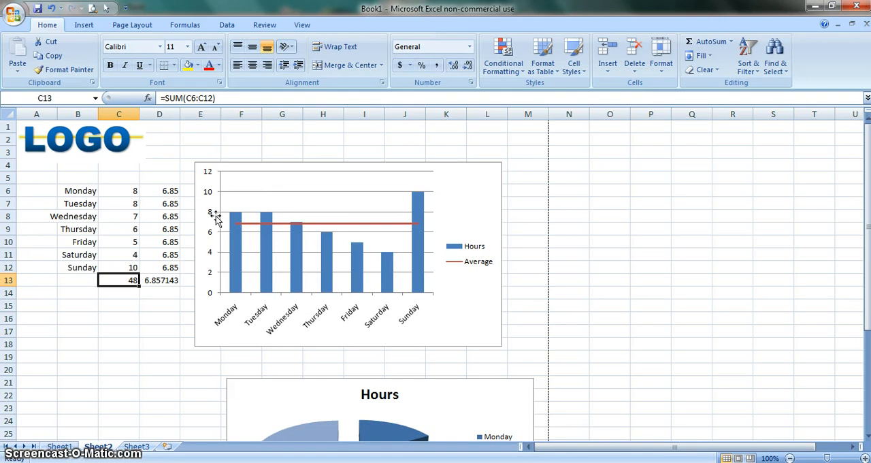
left_click(114, 327)
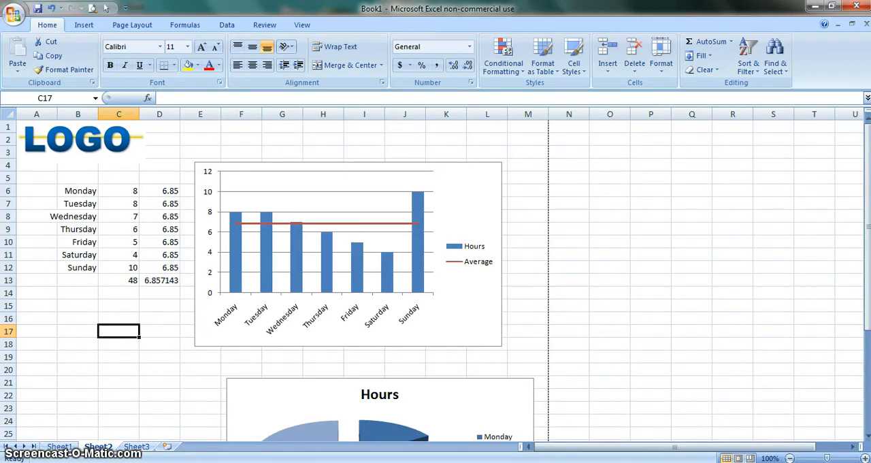
left_click(75, 318)
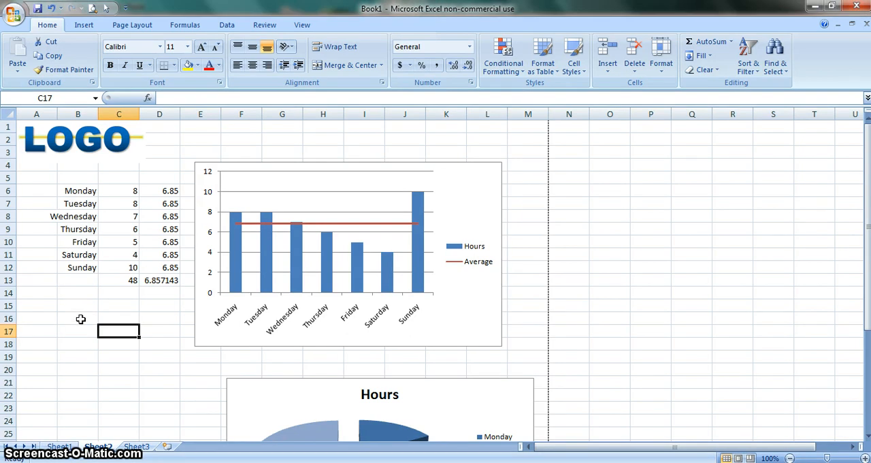
Create a conditional formatting rule for B16:C24 that formats only cells with values between 1 and 5
left_click_drag(81, 318, 132, 420)
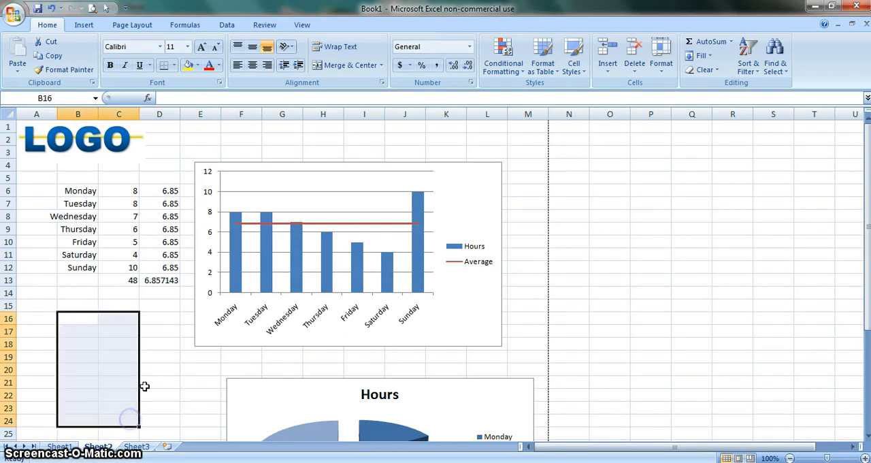
left_click(506, 73)
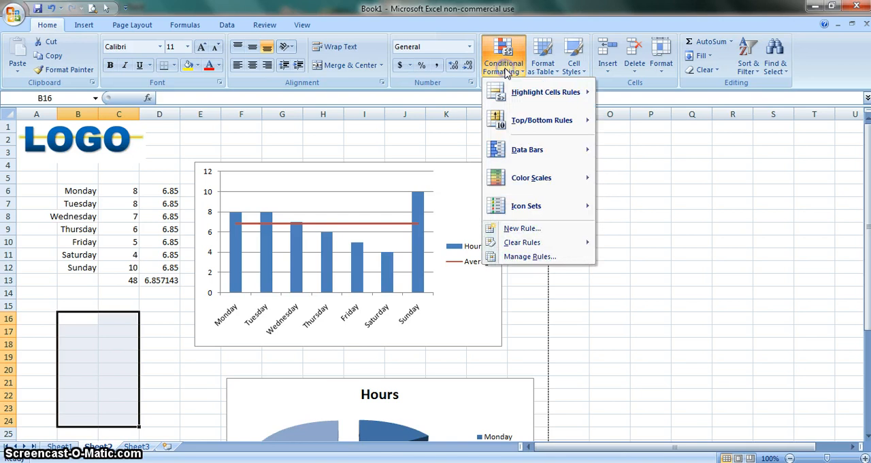
left_click(523, 229)
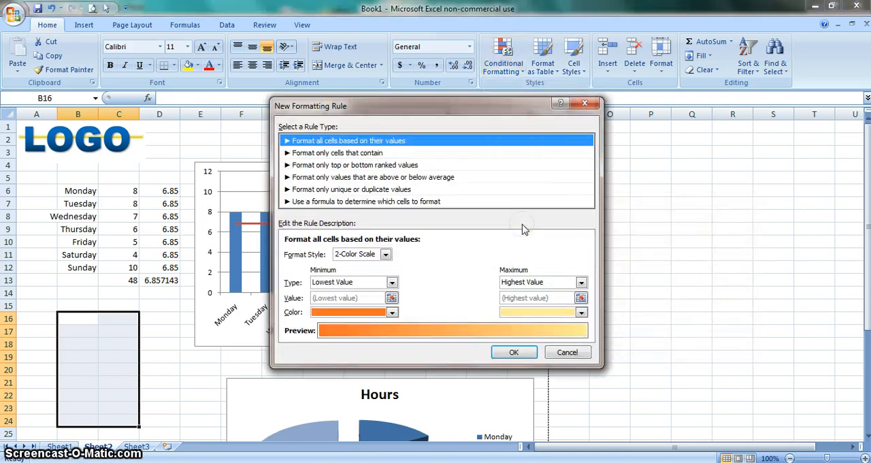
left_click(304, 154)
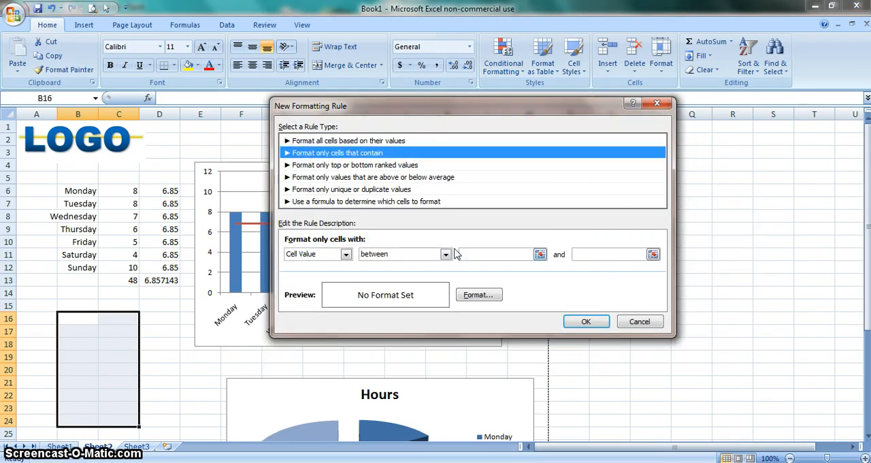
left_click(480, 257)
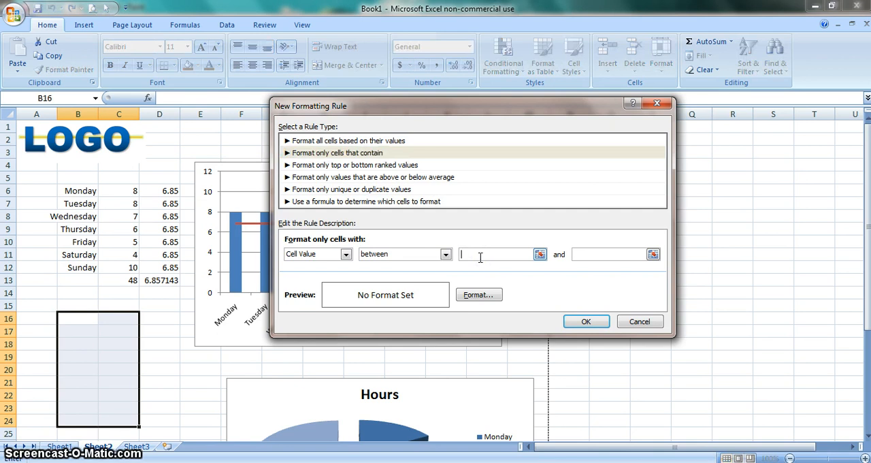
type("1")
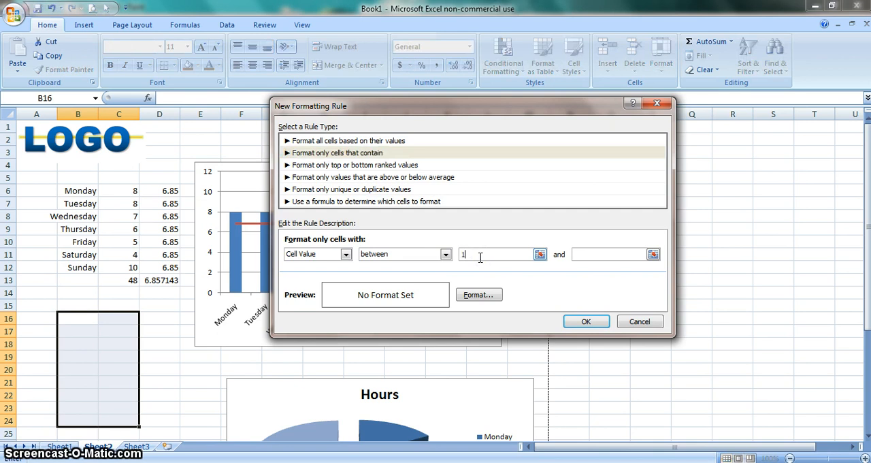
left_click(601, 254)
left_click(602, 254)
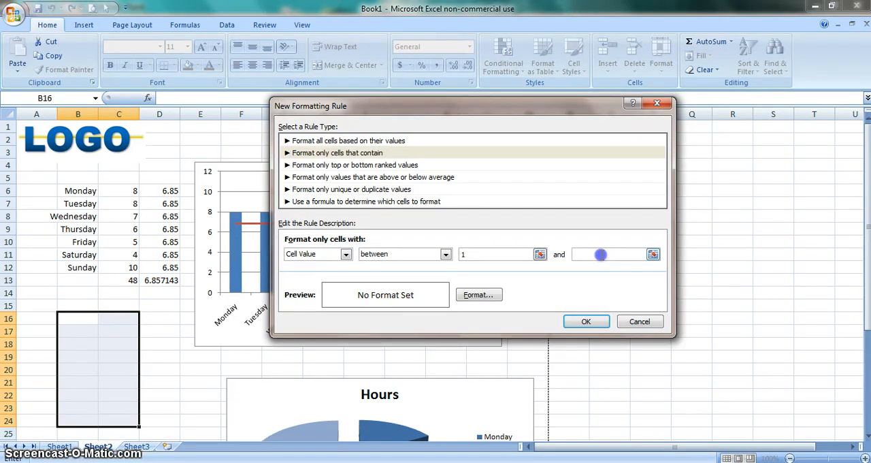
type("5")
Give the new rule a bright red background fill and apply it to the range
left_click(481, 295)
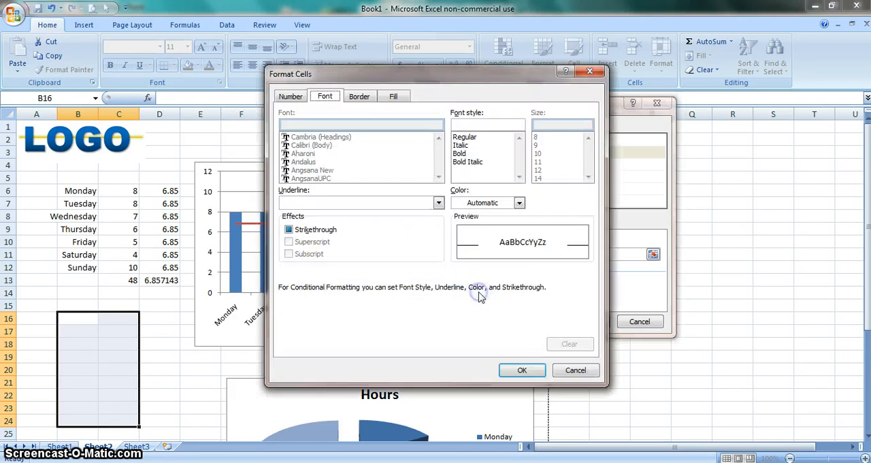
left_click(402, 96)
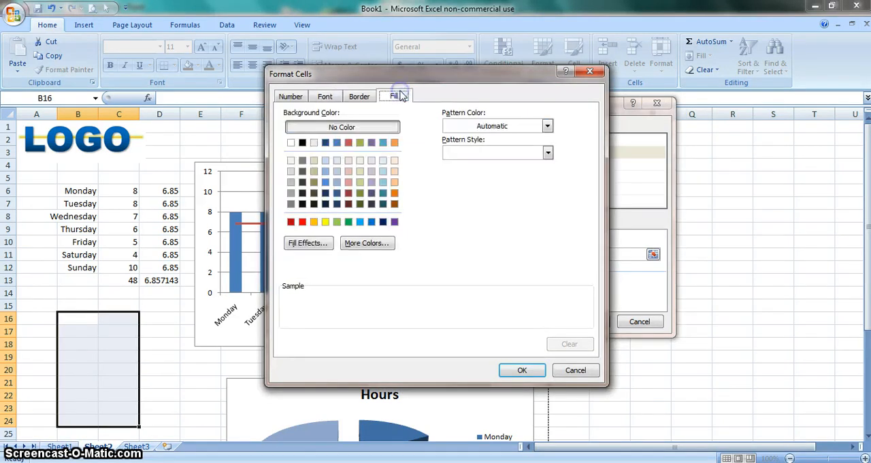
left_click(302, 222)
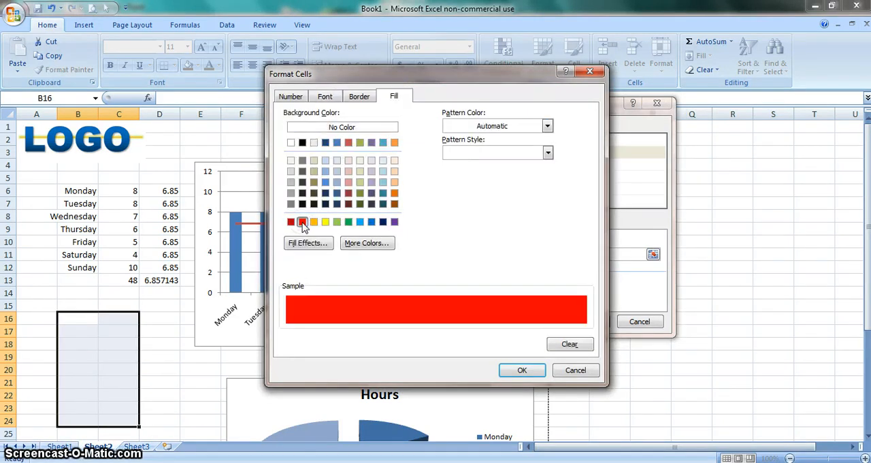
left_click(513, 371)
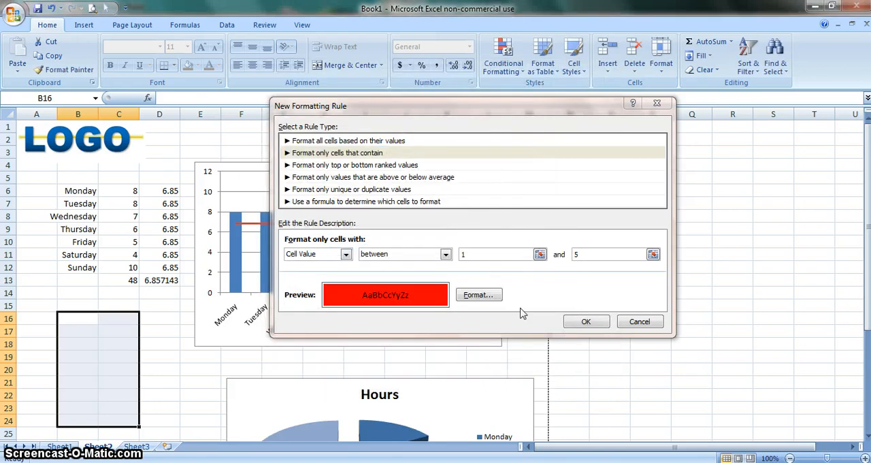
left_click(579, 321)
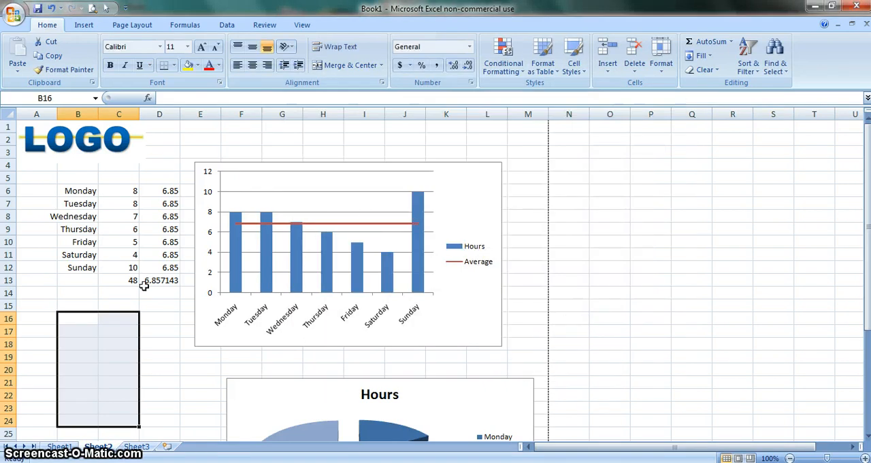
Test the rule by entering 1, 3, 6, 0, 7, 4 and 5 down cells B16 to B22
left_click(74, 318)
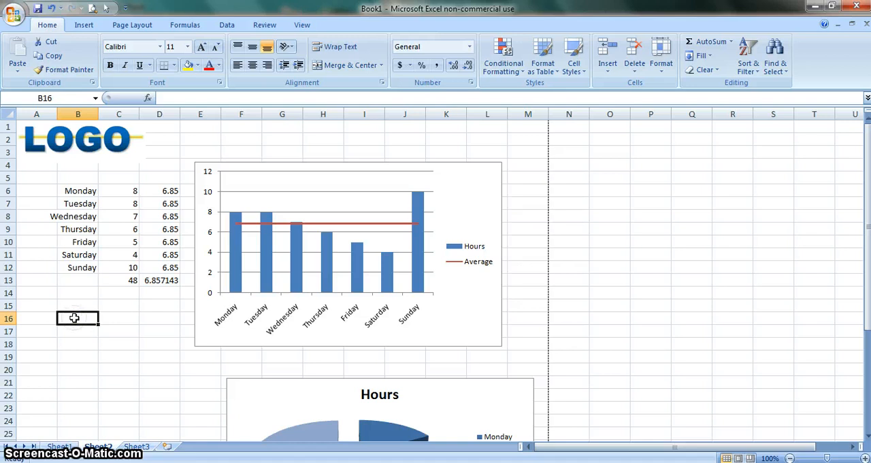
type("1")
key("Return")
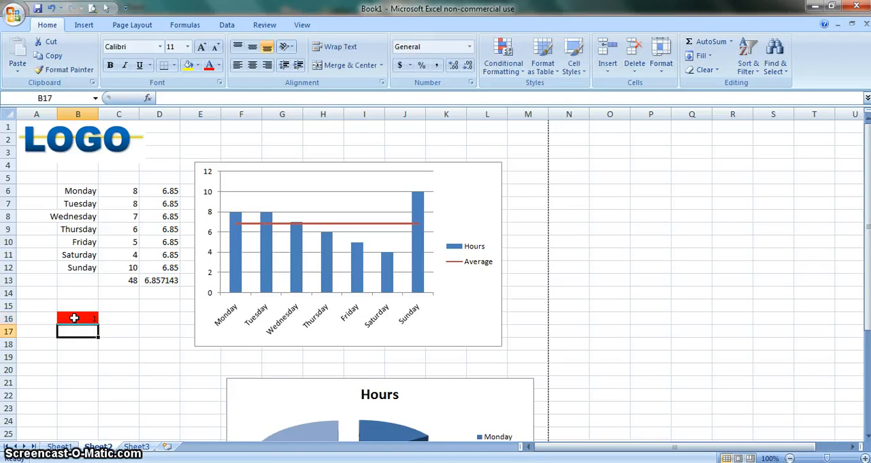
type("3")
key("Return")
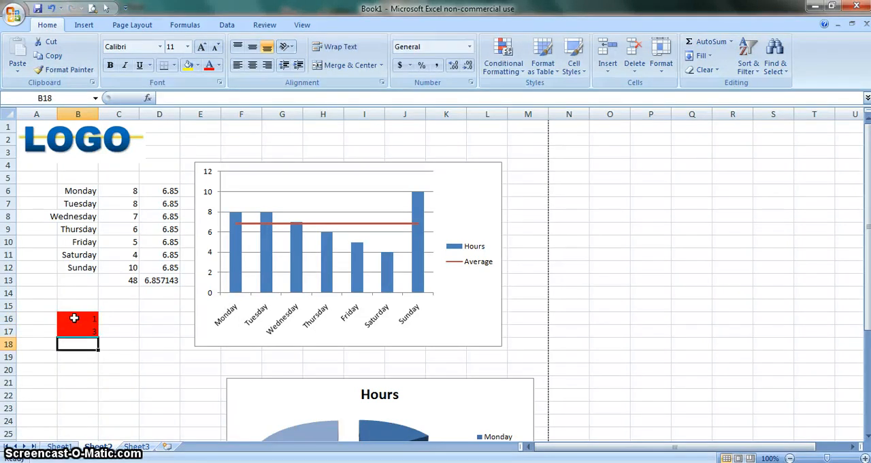
type("6")
key("Return")
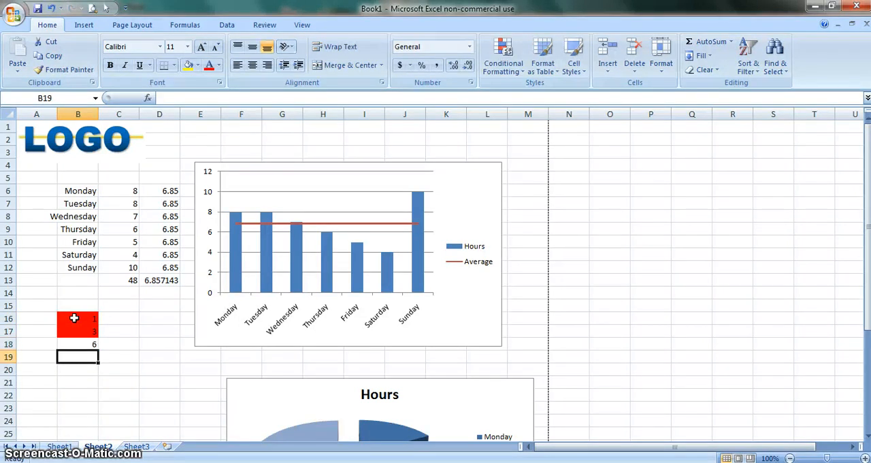
type("0")
key("Return")
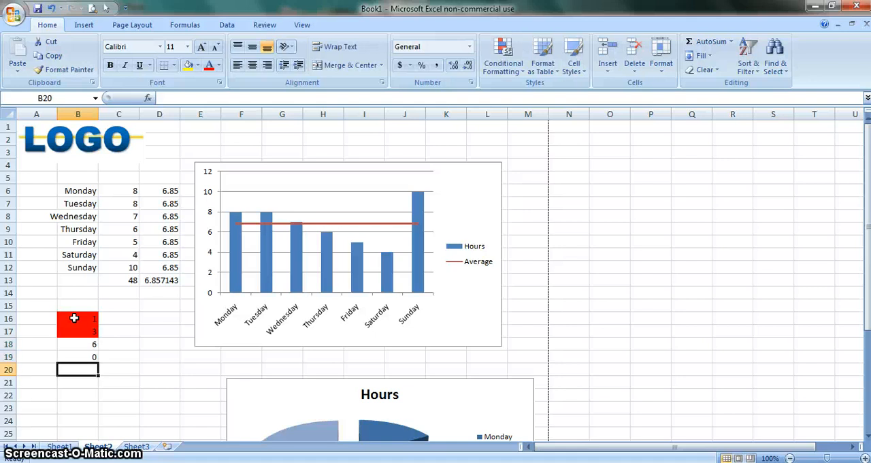
type("7")
key("Return")
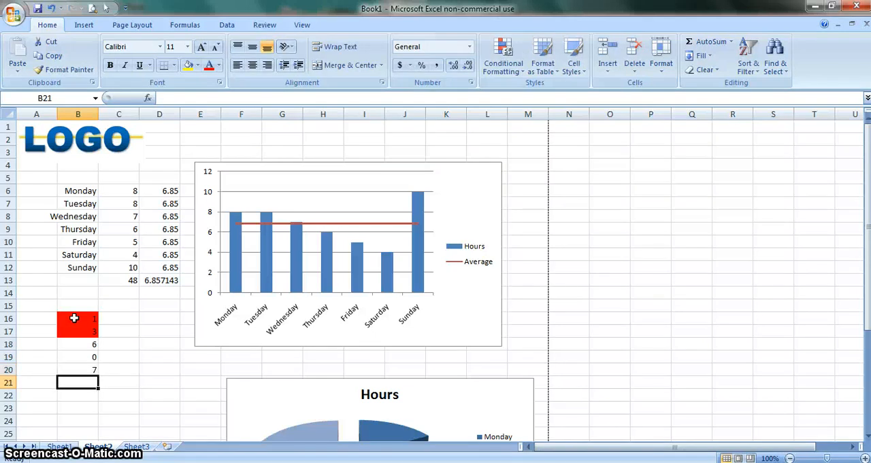
type("4")
key("Return")
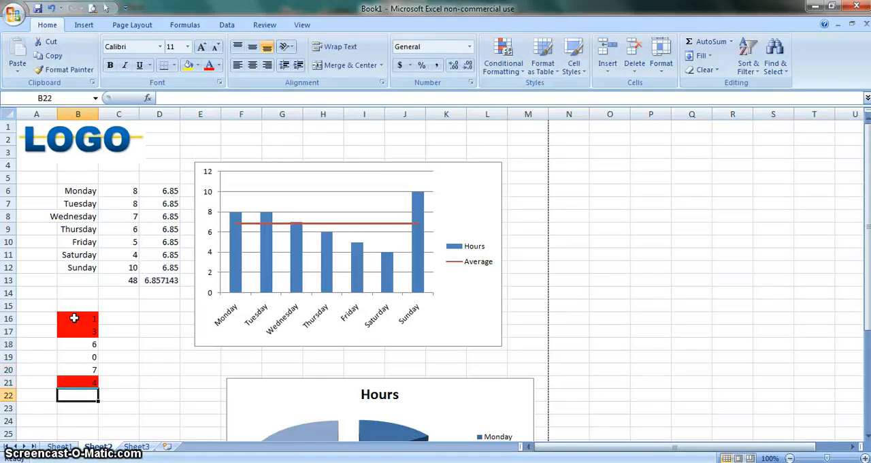
type("5")
key("Return")
Test the second column by entering 5, 9, 7, 5, 3, 2 and 1 upward from C22 to C16
key("Right")
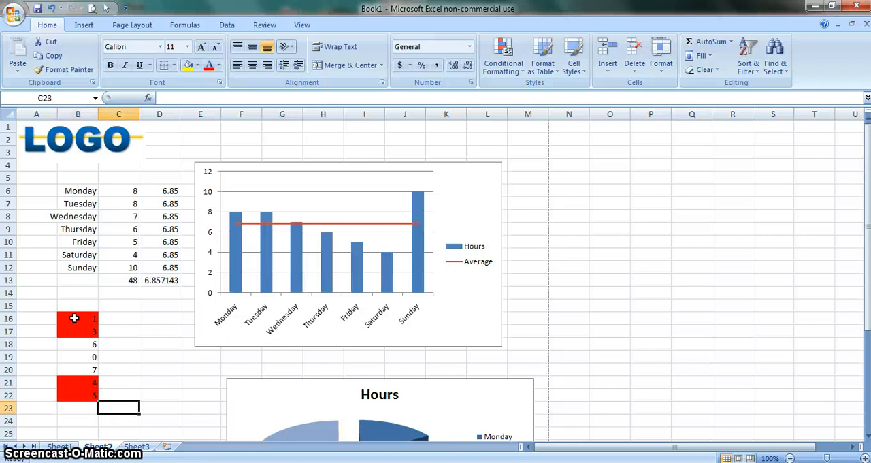
key("Up")
type("5")
key("Up")
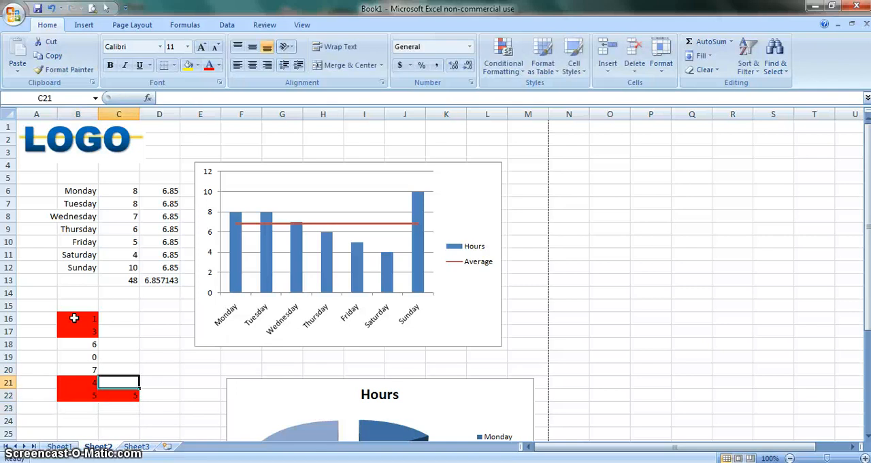
type("9")
key("Up")
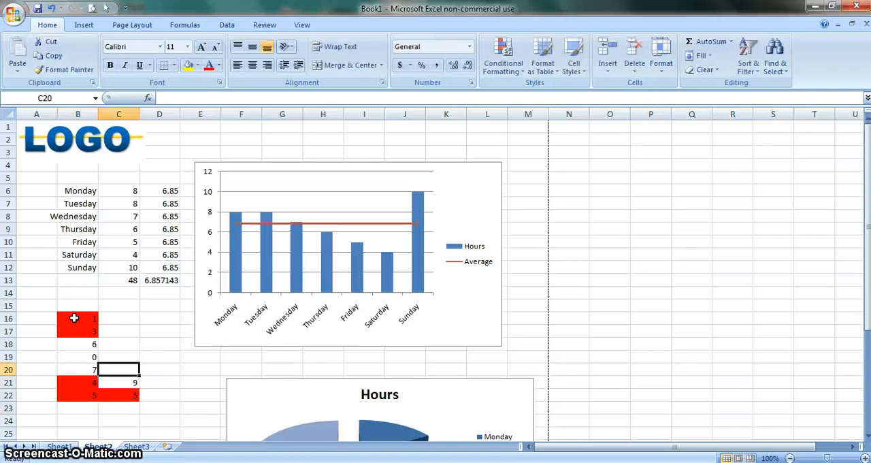
type("7")
key("Up")
type("5")
key("Up")
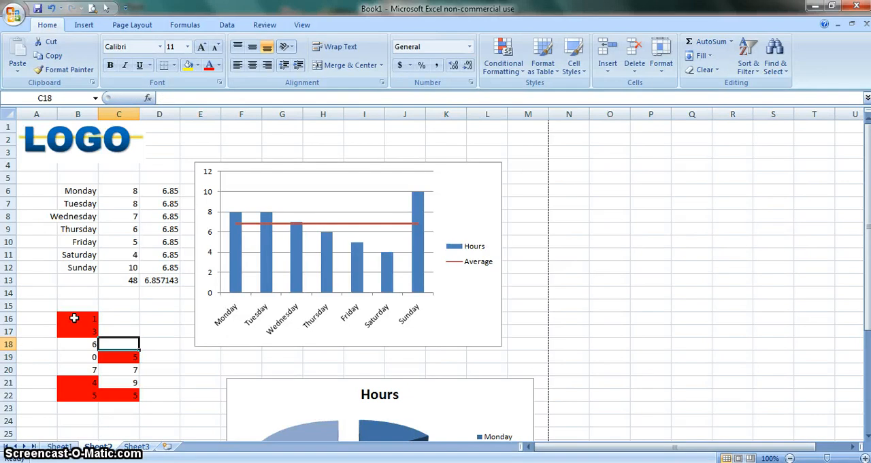
type("3")
key("Up")
type("2")
key("Up")
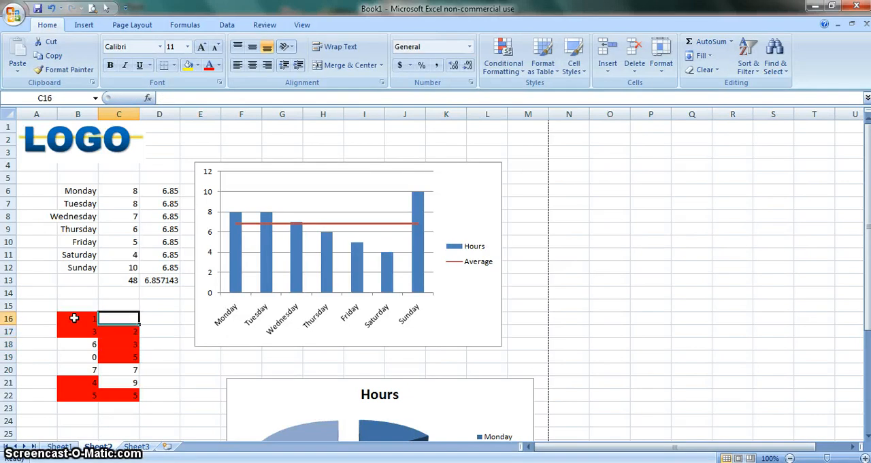
type("1")
key("Up")
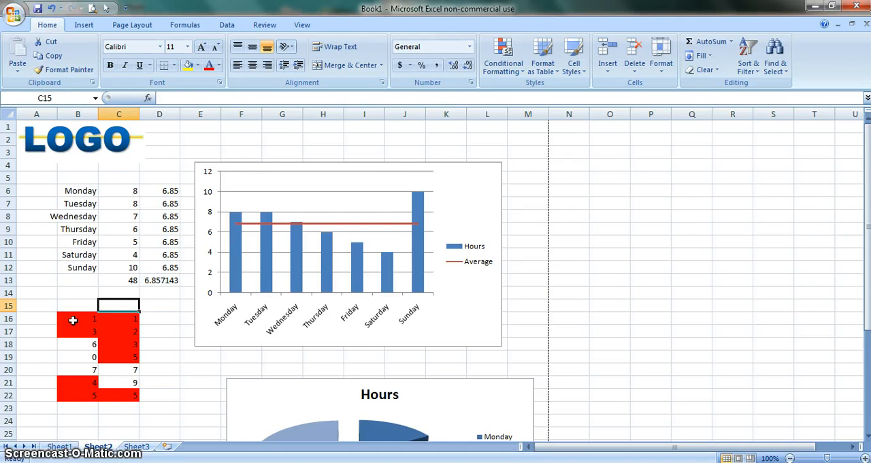
Clear the test numbers from B16:C22
left_click_drag(73, 315, 120, 399)
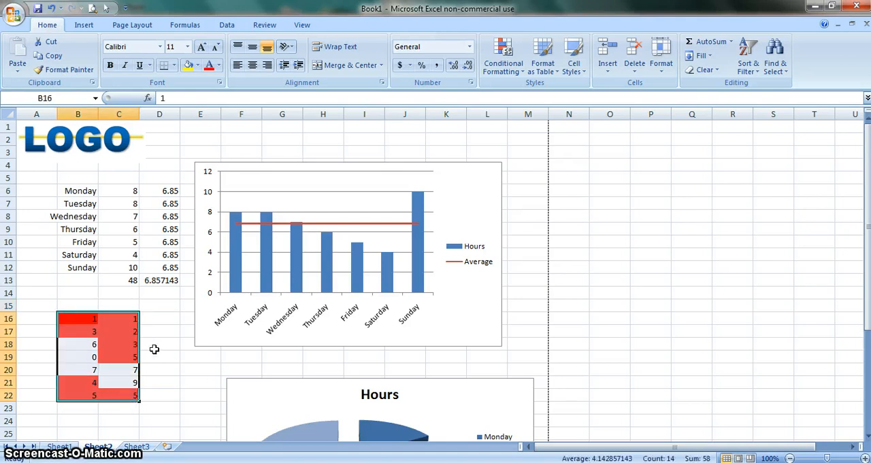
key("Delete")
left_click(72, 294)
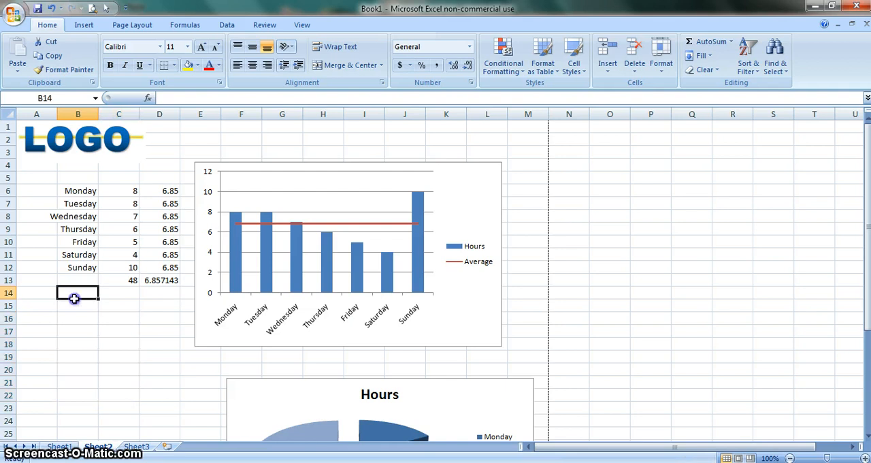
Start a conditional formatting rule on C6:C12 for cell values in a between range, with 5 as the lower limit
left_click_drag(127, 187, 128, 265)
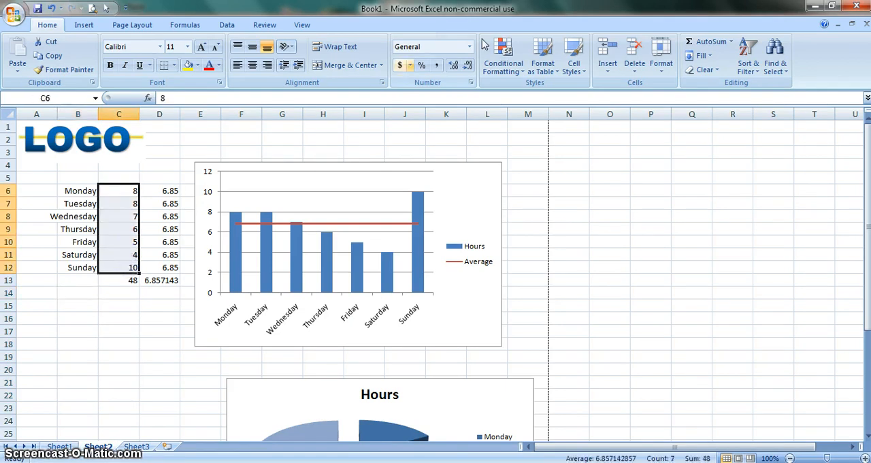
left_click(503, 56)
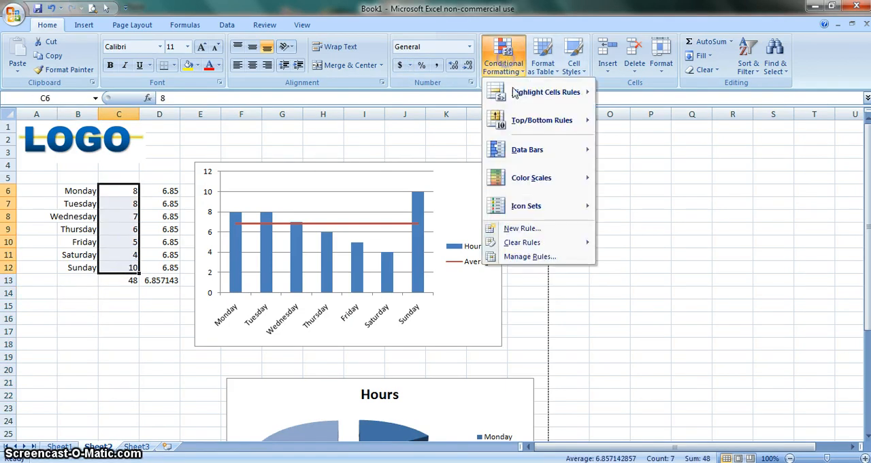
left_click(531, 231)
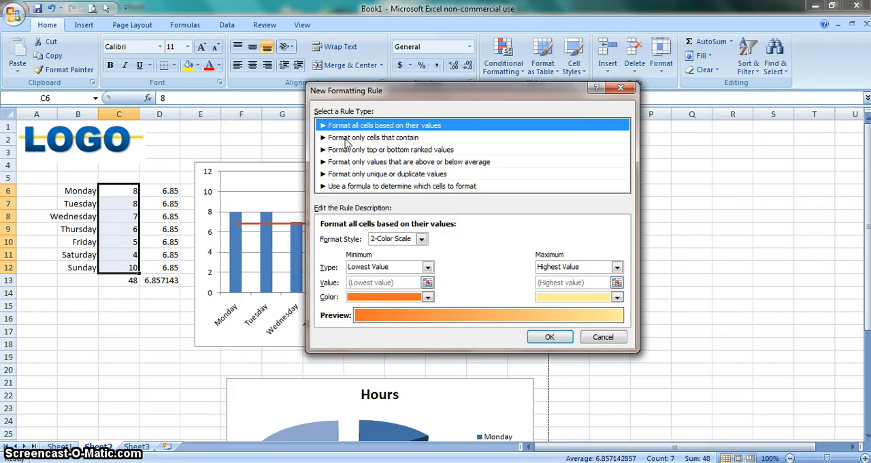
left_click(347, 138)
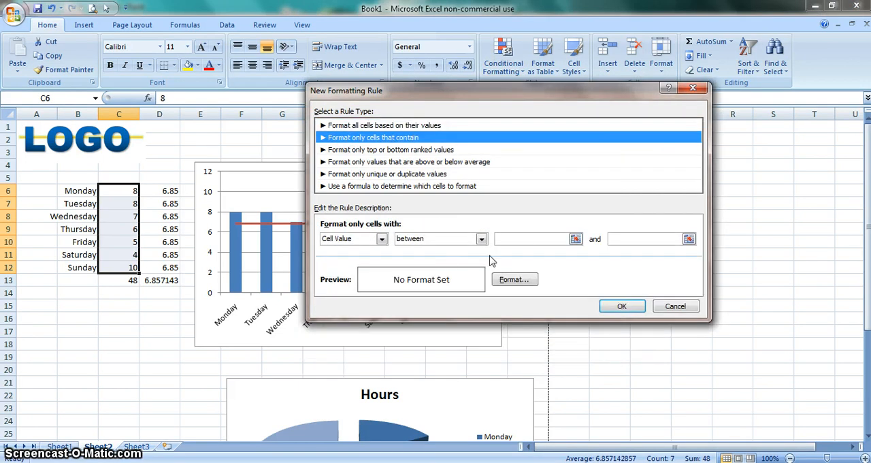
left_click(528, 239)
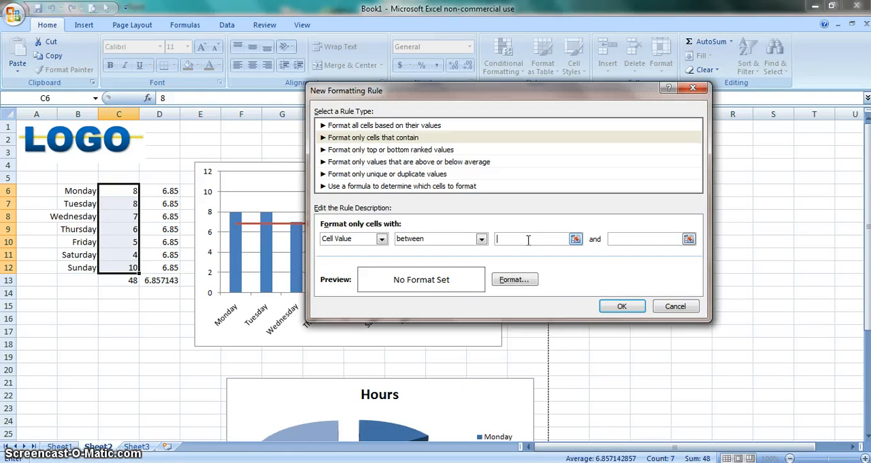
type("9")
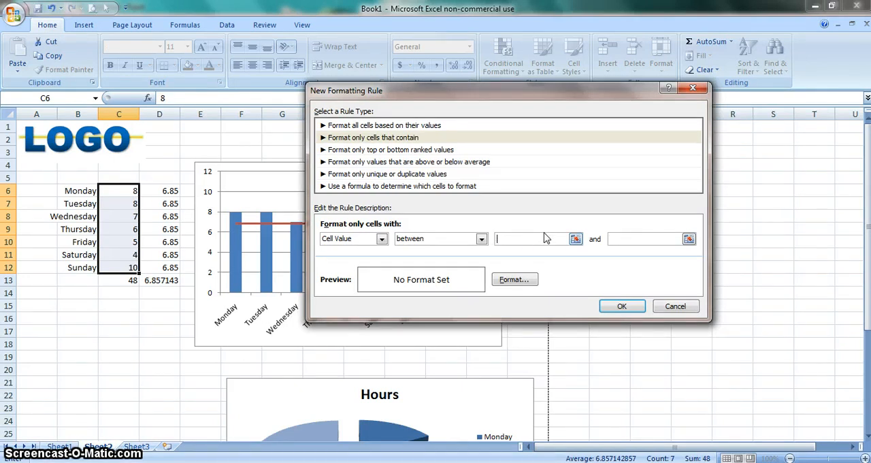
type("5")
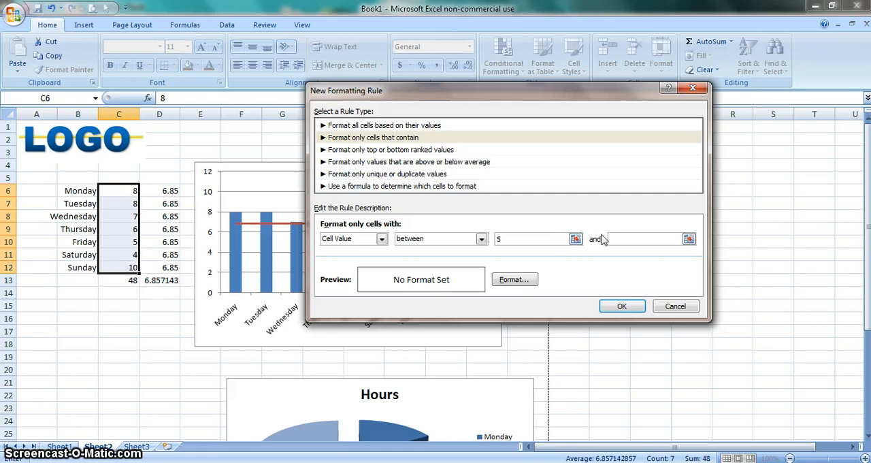
Give the rule a bright red background fill, set its upper limit to 7 and apply it
left_click(512, 280)
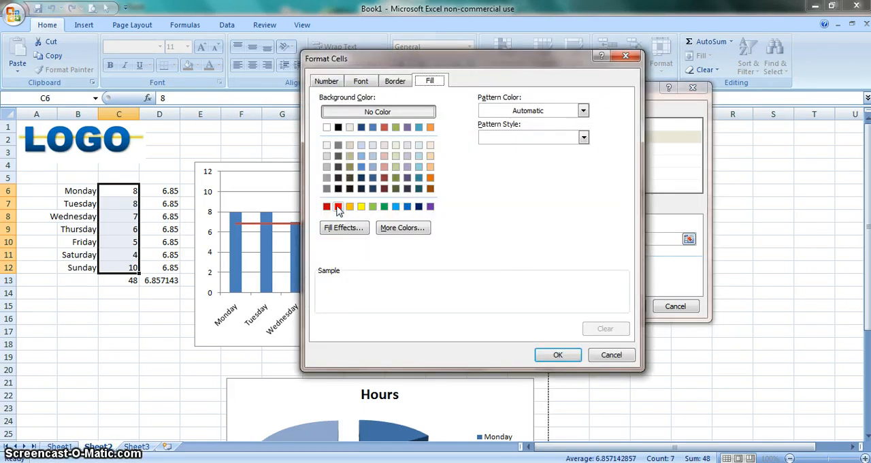
left_click(339, 207)
left_click(553, 356)
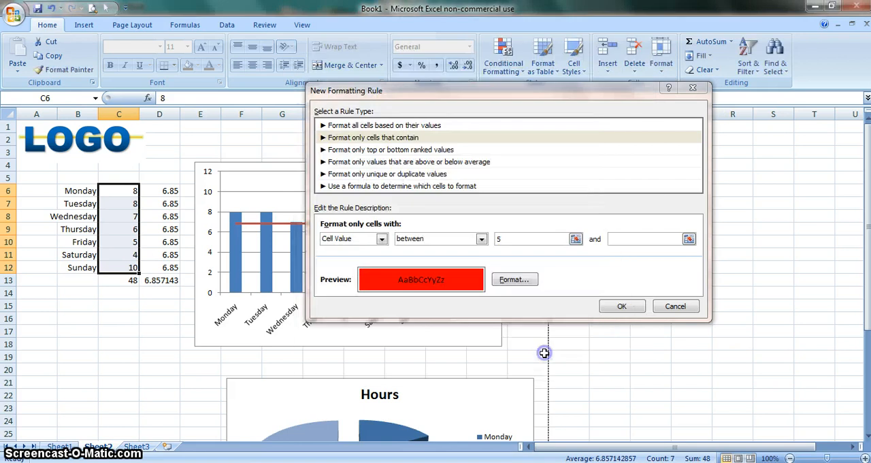
left_click(621, 306)
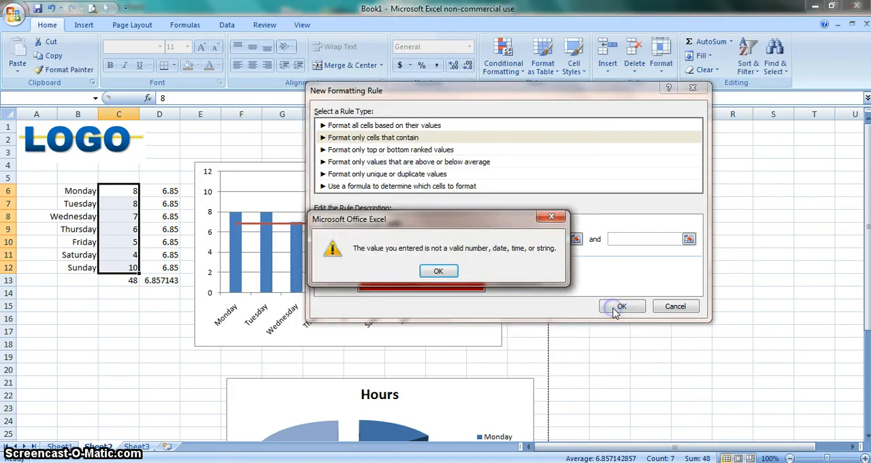
left_click(438, 272)
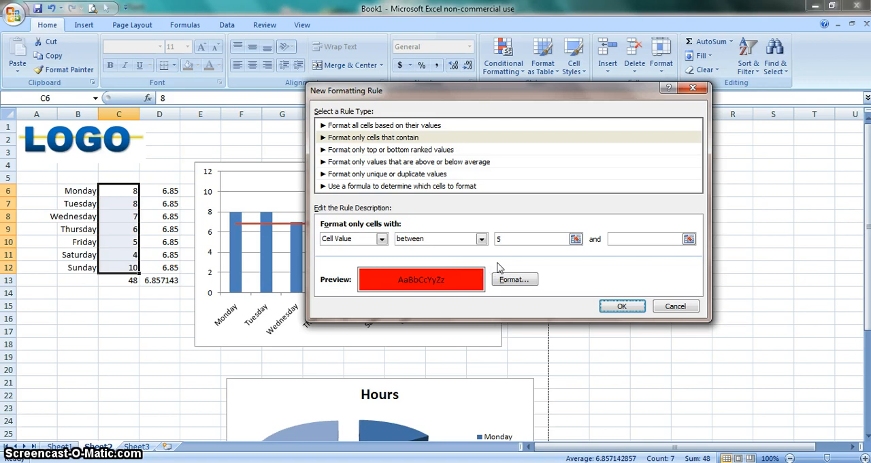
left_click(624, 237)
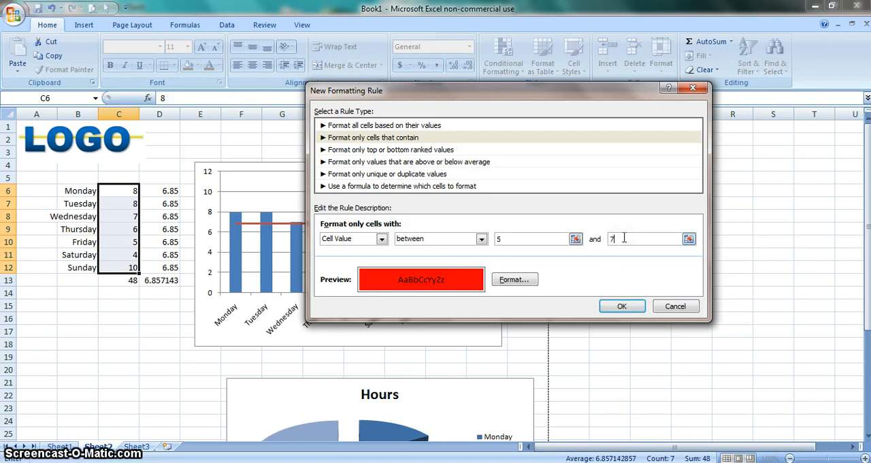
left_click(621, 307)
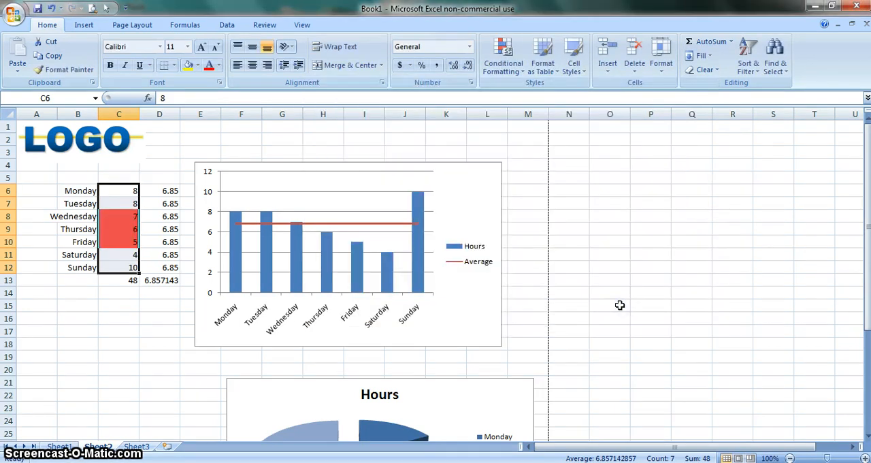
Select the daily hours from Monday to Sunday in C6:C12
left_click(123, 345)
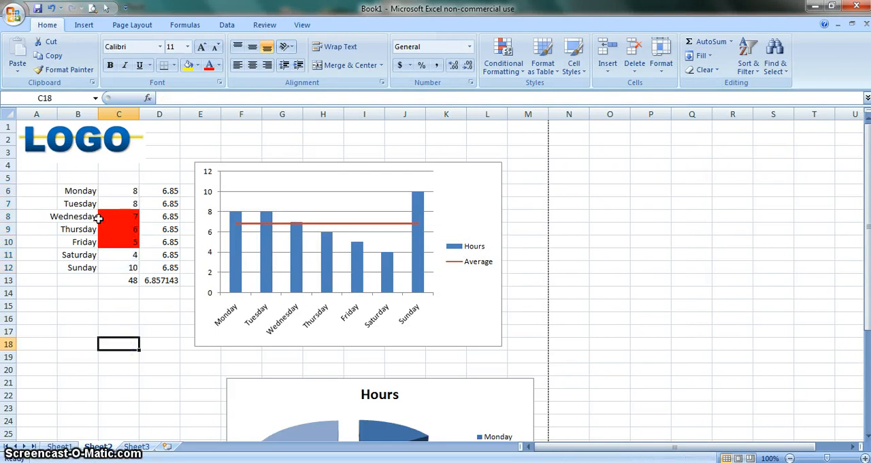
left_click(133, 265)
left_click(131, 254)
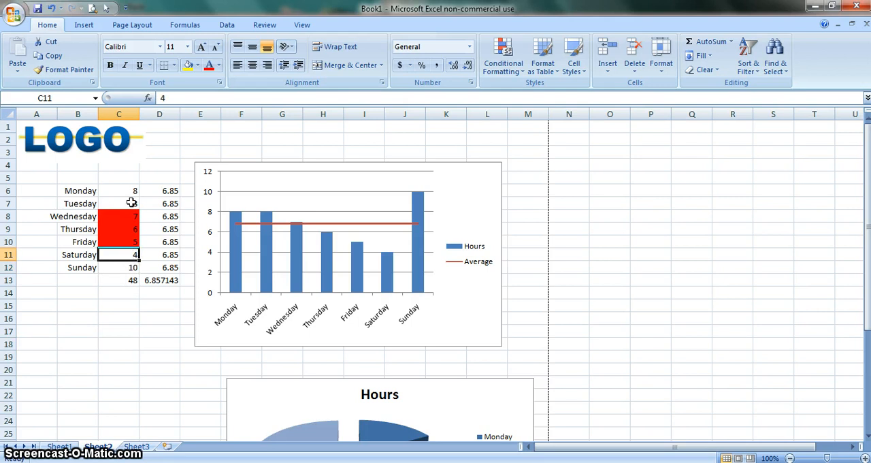
left_click_drag(130, 189, 124, 275)
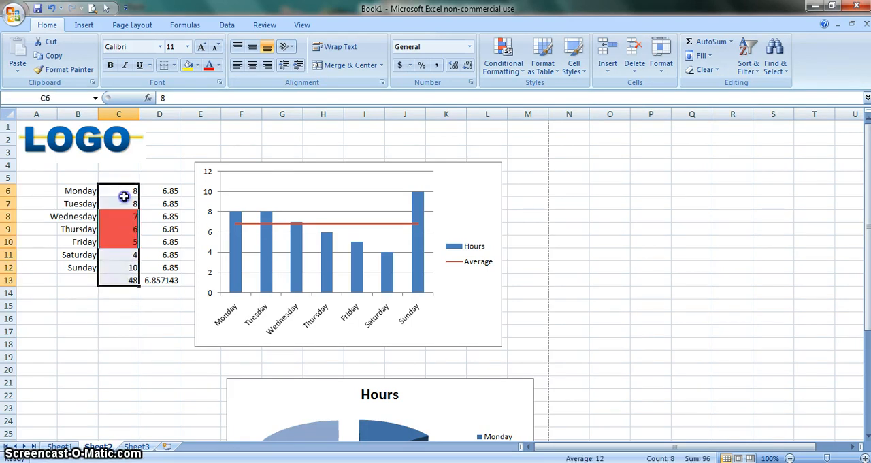
left_click_drag(121, 194, 128, 263)
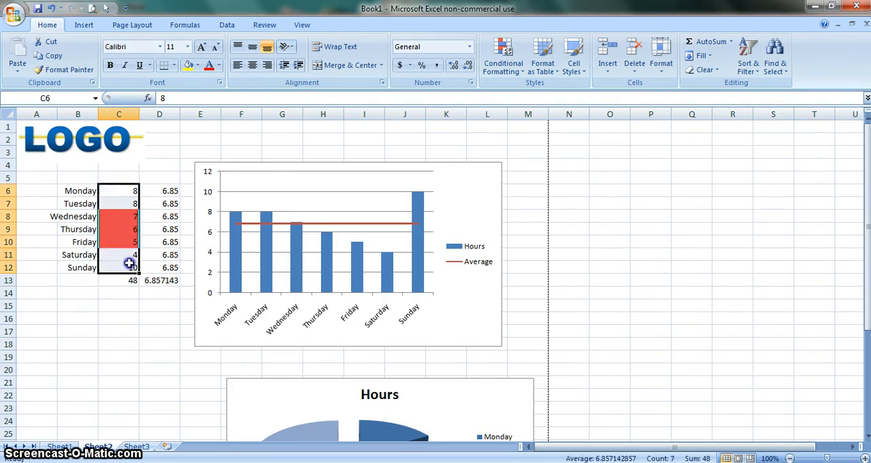
left_click(505, 62)
left_click(522, 231)
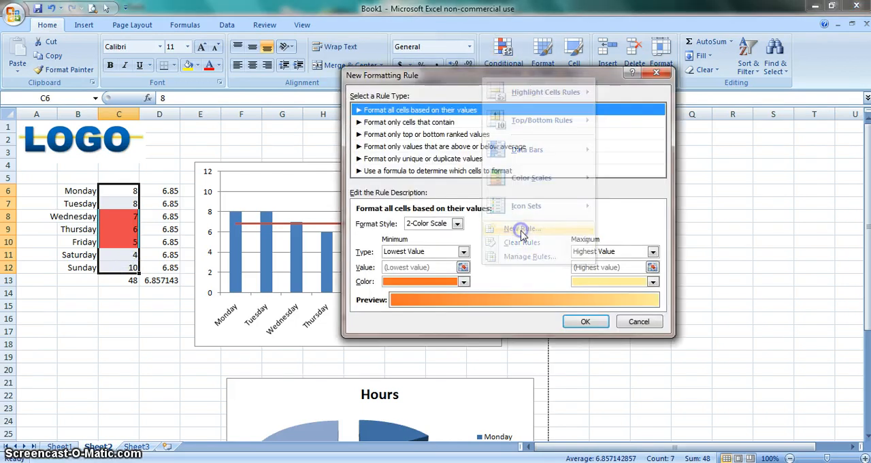
left_click(637, 322)
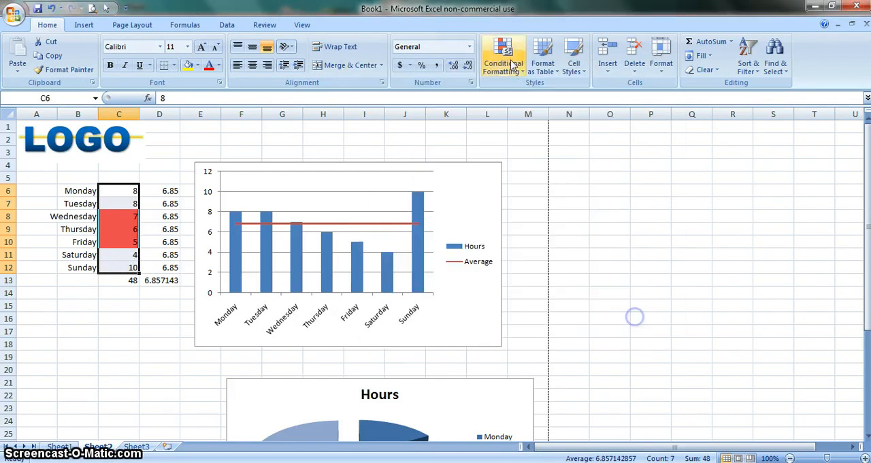
Edit the existing red-fill rule on C6:C12 so it formats cell values less than 8, and apply the change
left_click(504, 62)
left_click(524, 257)
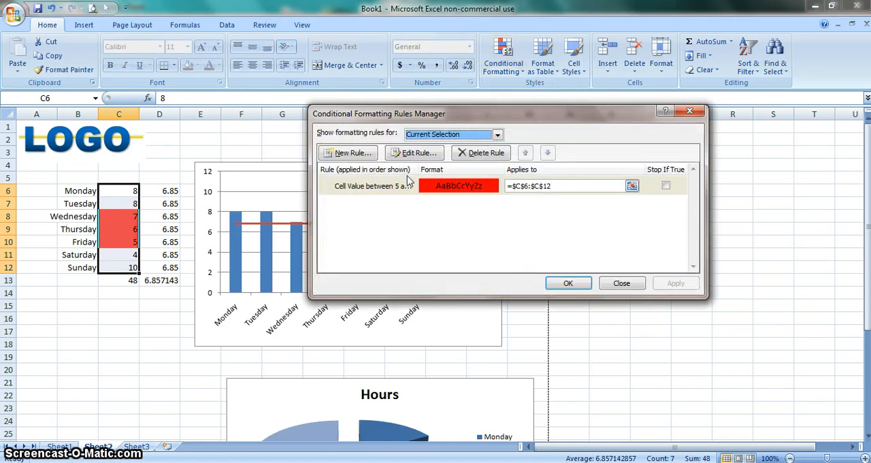
left_click(396, 188)
left_click(412, 154)
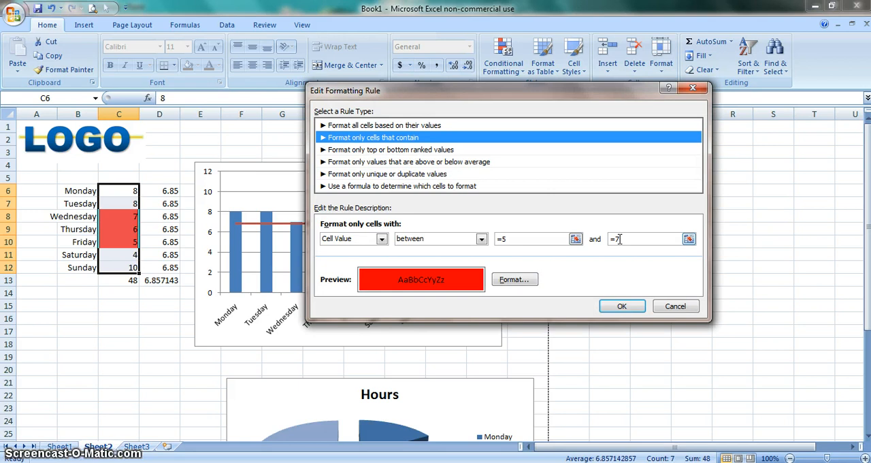
left_click(501, 238)
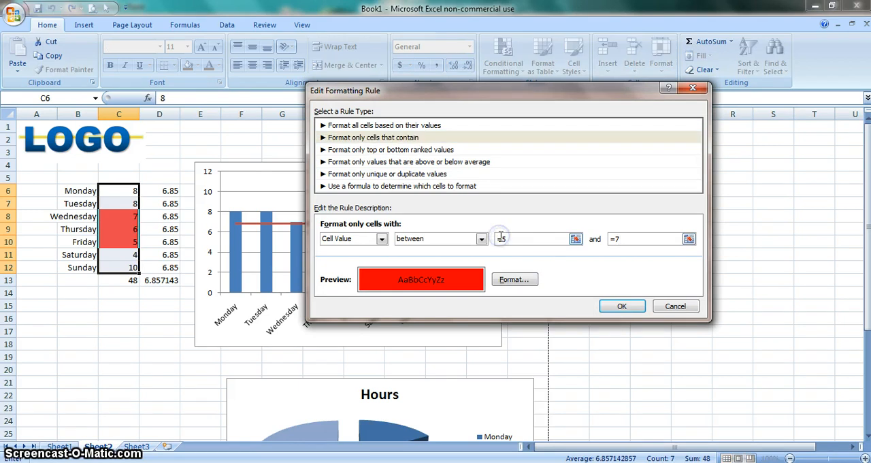
left_click(483, 238)
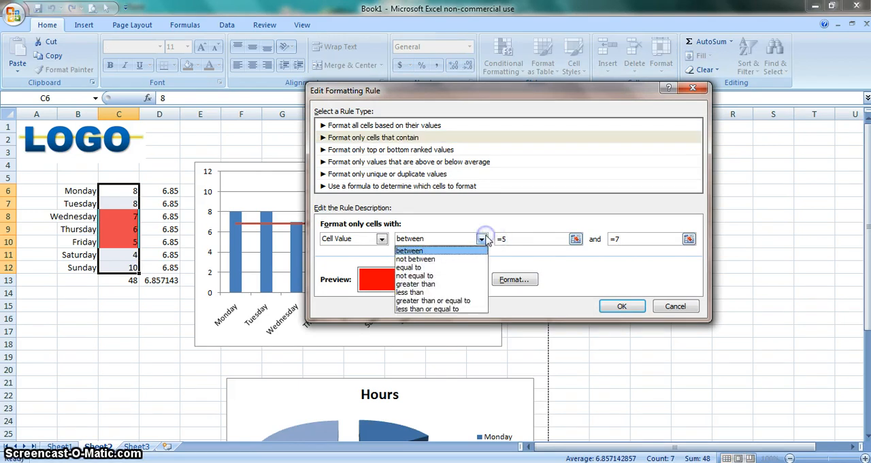
left_click(426, 292)
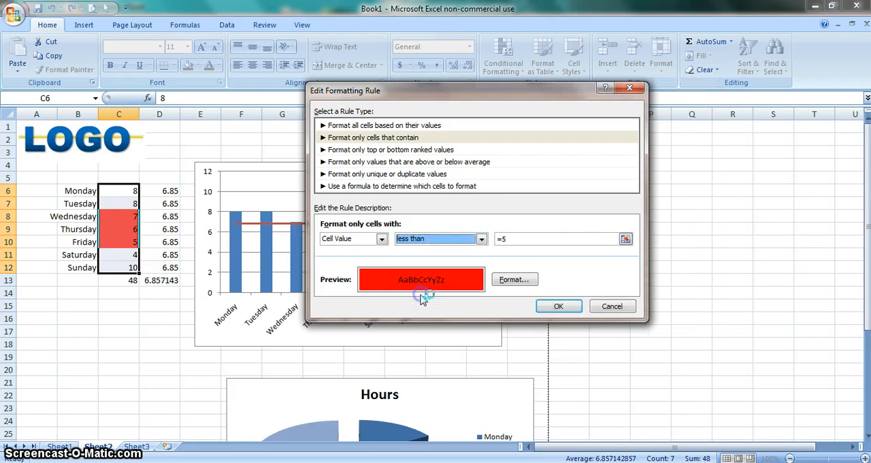
left_click(509, 238)
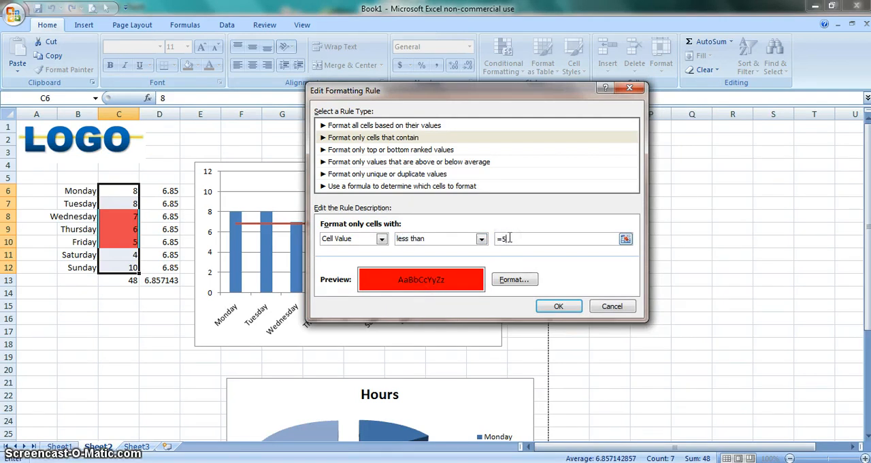
key("BackSpace")
key("BackSpace")
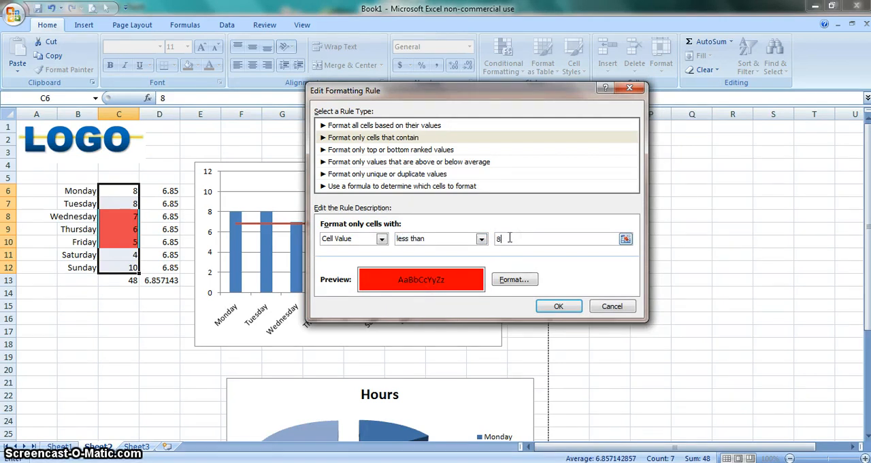
left_click(558, 306)
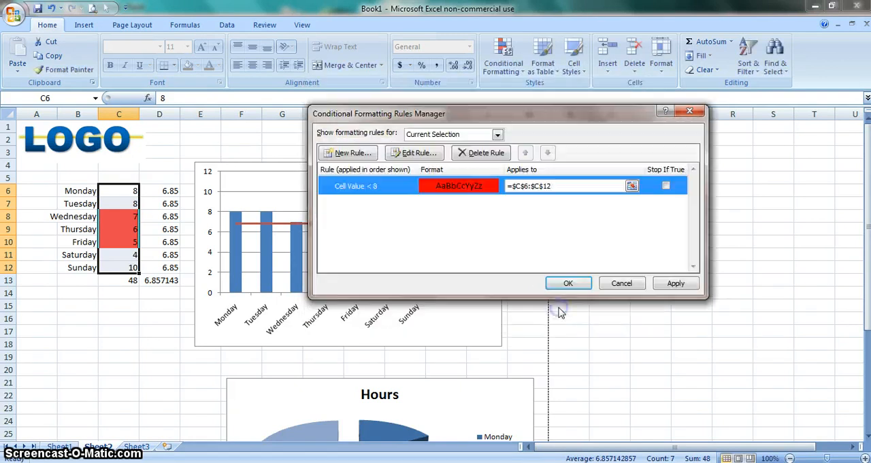
left_click(560, 284)
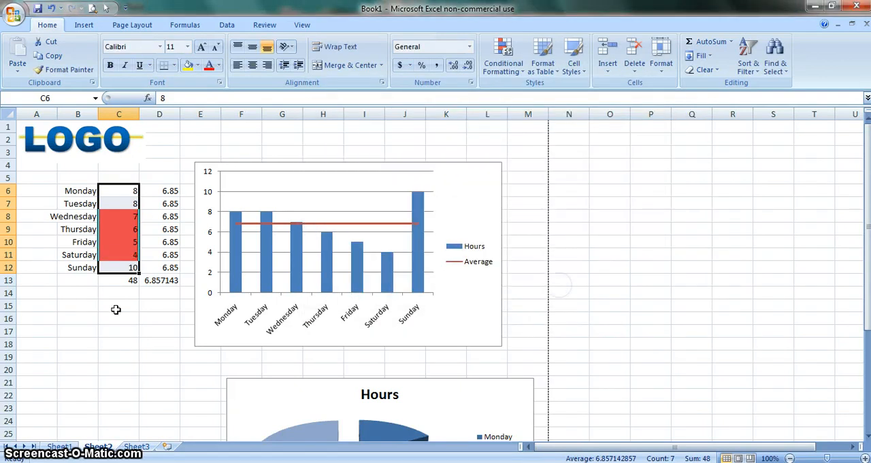
left_click(143, 335)
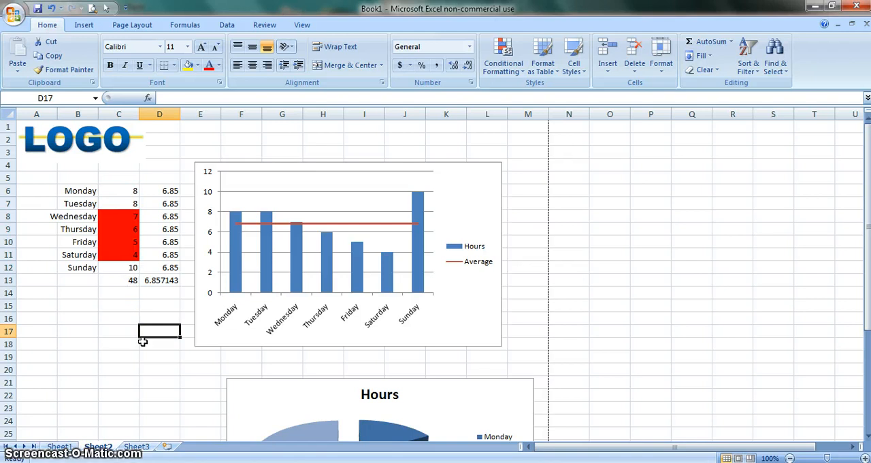
left_click(76, 308)
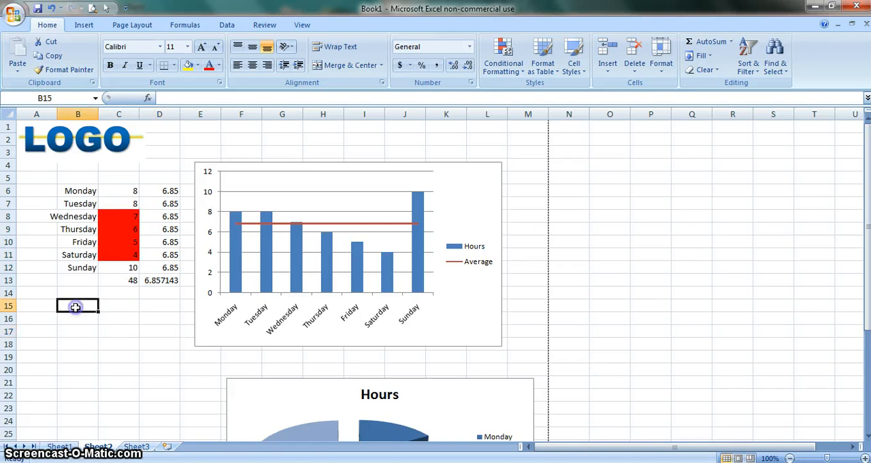
left_click(514, 220)
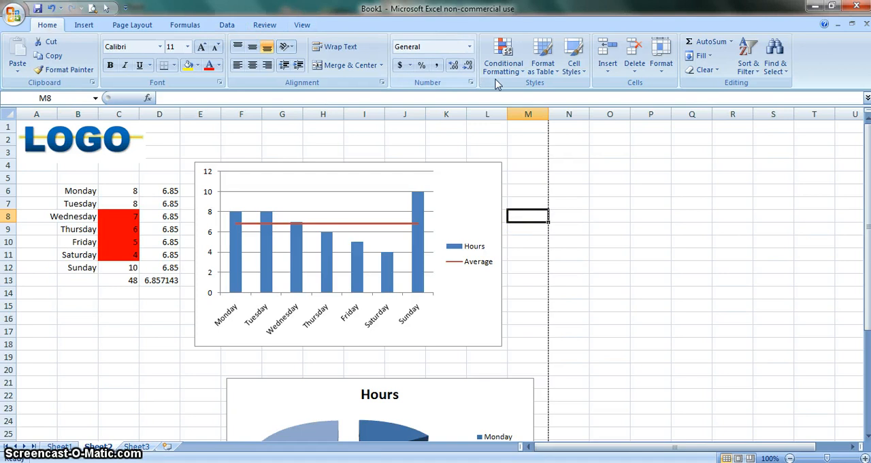
Enter the numbers 1 to 5 in O4:O8 and extend the series down to 14 in O17
left_click(226, 26)
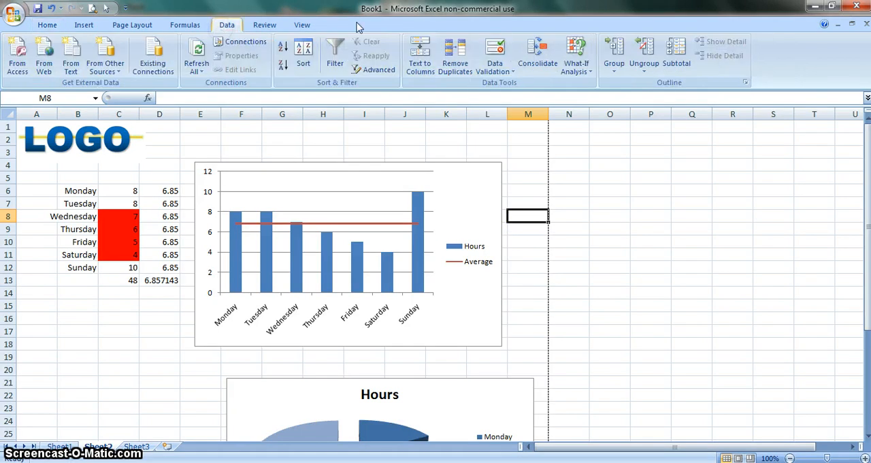
left_click(87, 328)
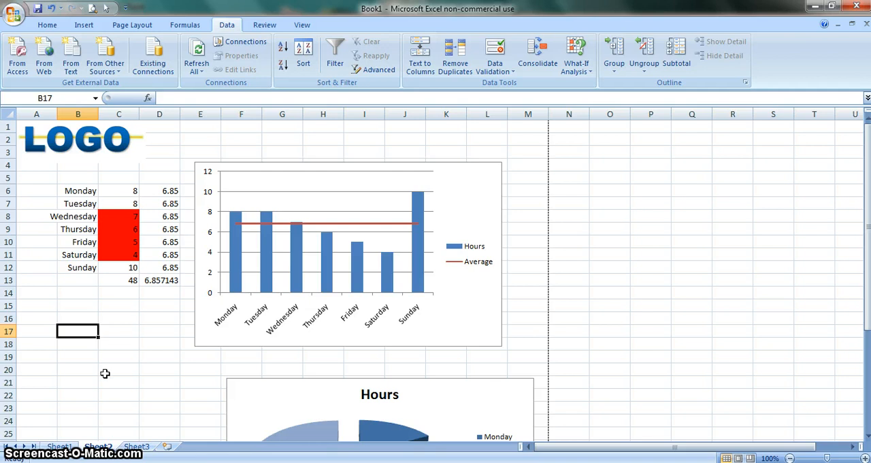
left_click_drag(125, 193, 127, 256)
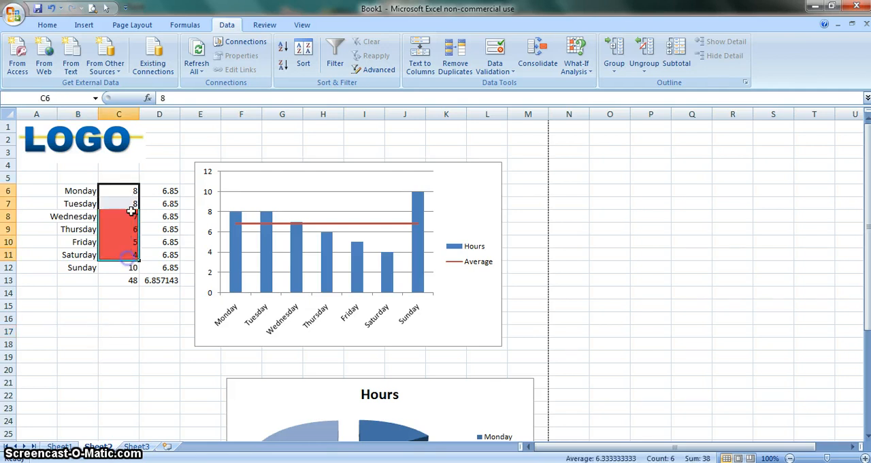
left_click(604, 167)
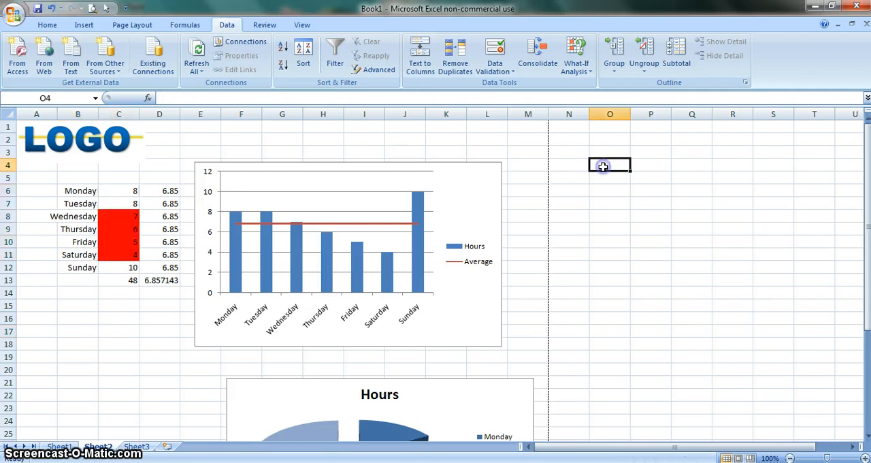
type("1 ")
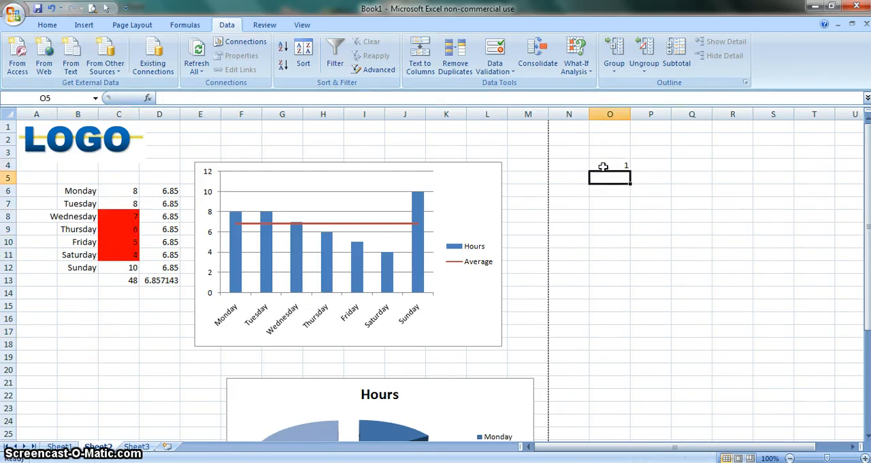
type("2 3 4 5")
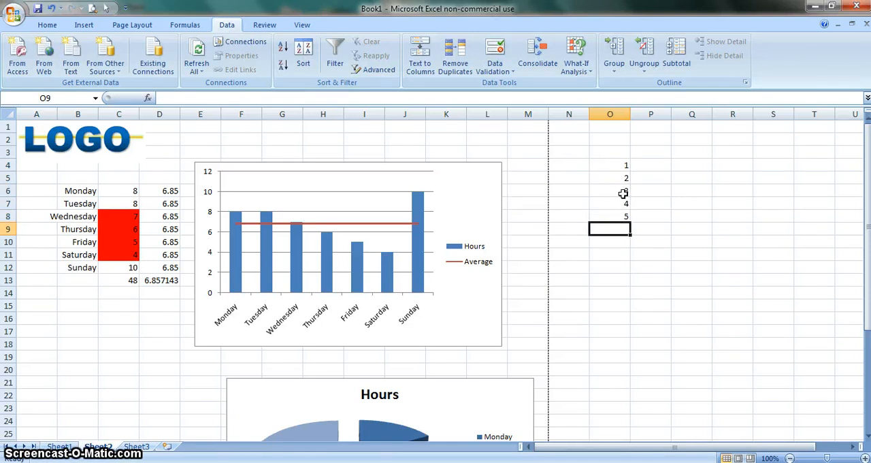
left_click_drag(623, 193, 631, 336)
left_click(683, 266)
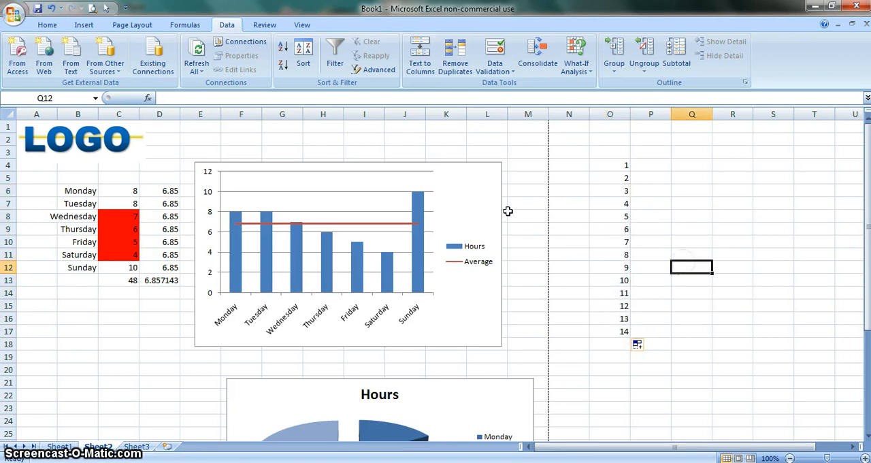
Apply list data validation to the daily hours in C6:C12, using =$O$4:$O$17 as the source
left_click_drag(119, 192, 116, 267)
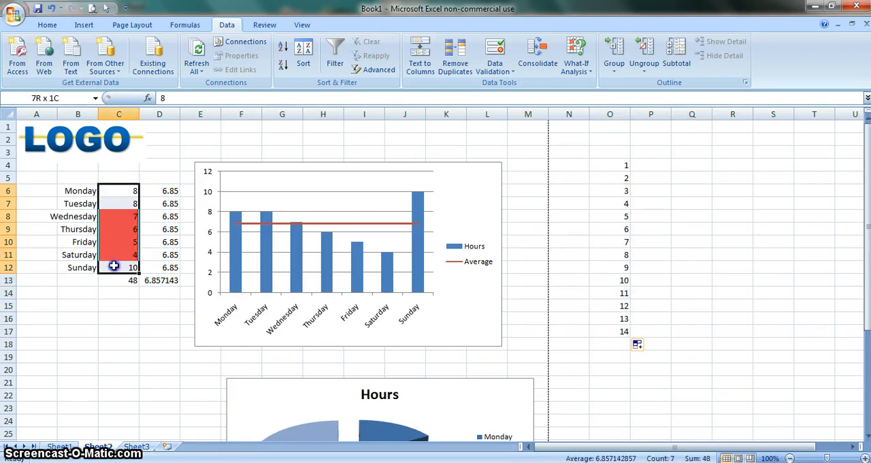
left_click(495, 49)
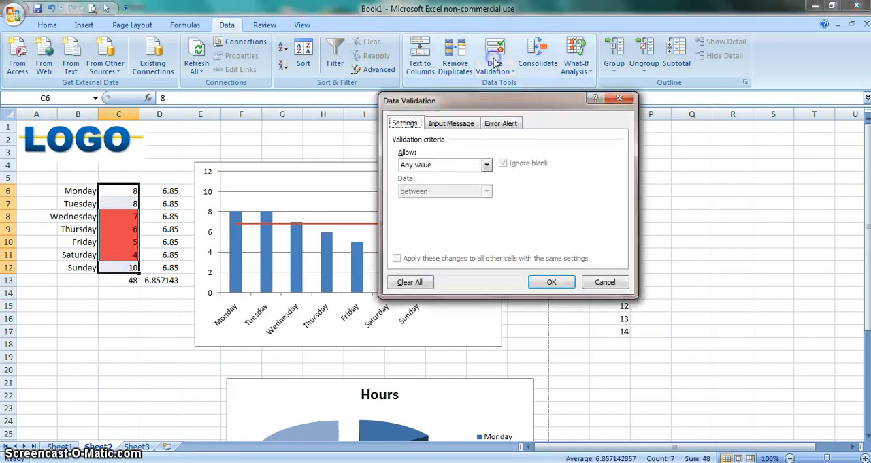
left_click(487, 167)
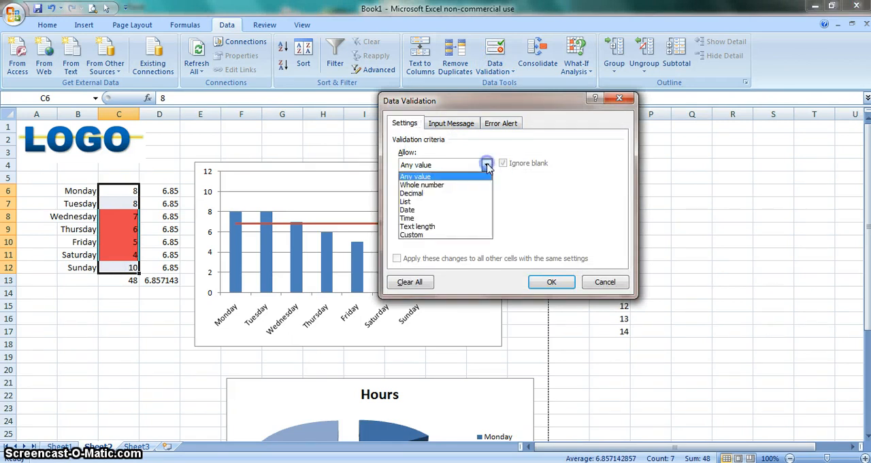
left_click(406, 201)
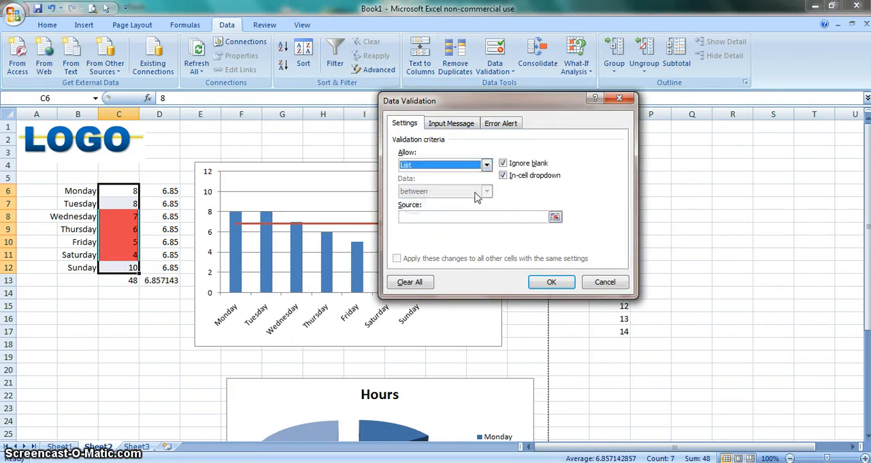
left_click(555, 216)
left_click_drag(621, 162, 616, 332)
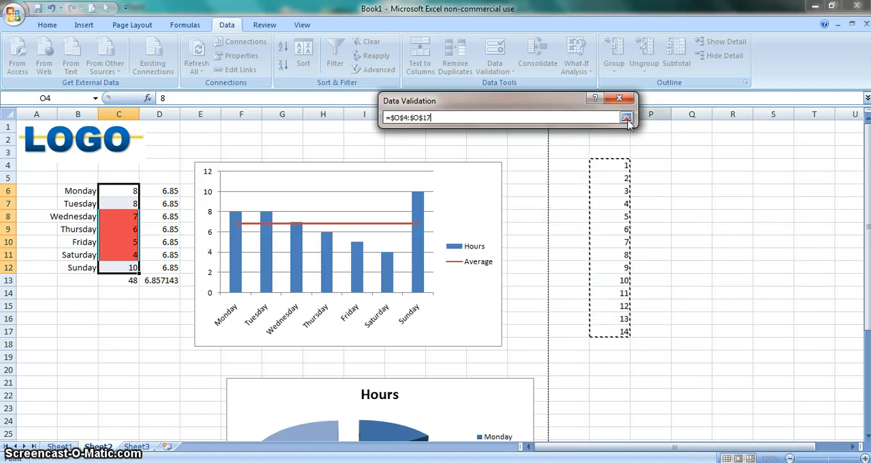
left_click(626, 118)
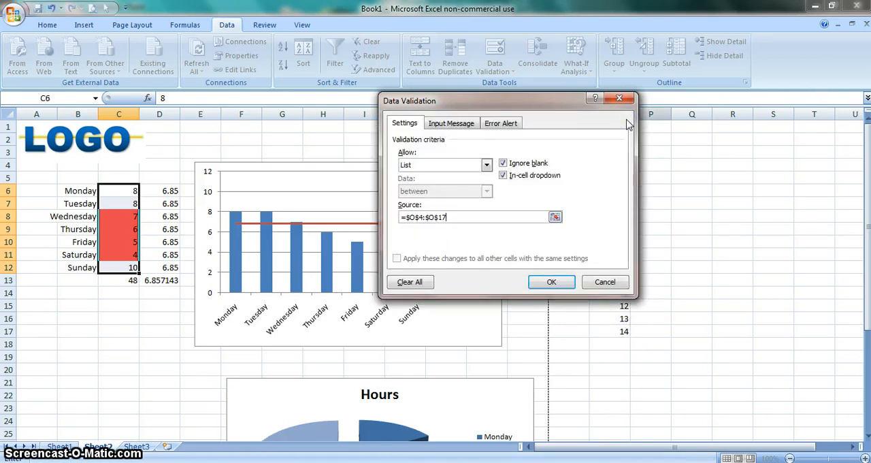
left_click(553, 283)
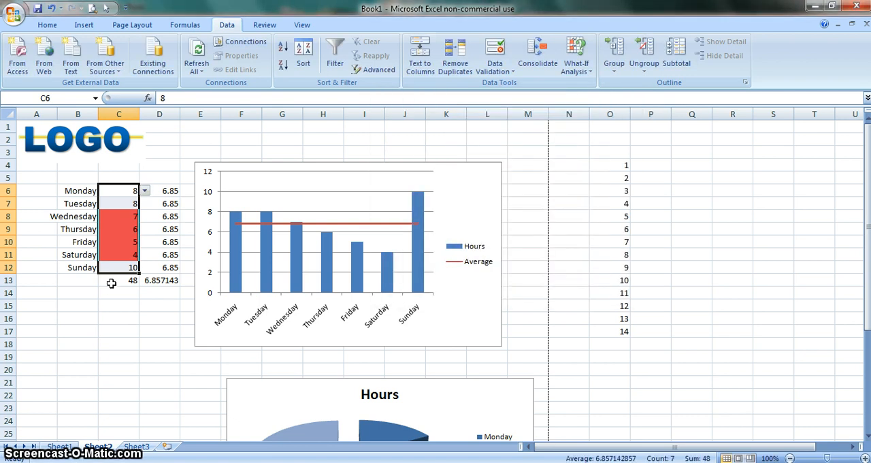
Change Monday's hours in C6 to 11 by choosing from its validation list
left_click(114, 294)
left_click(117, 190)
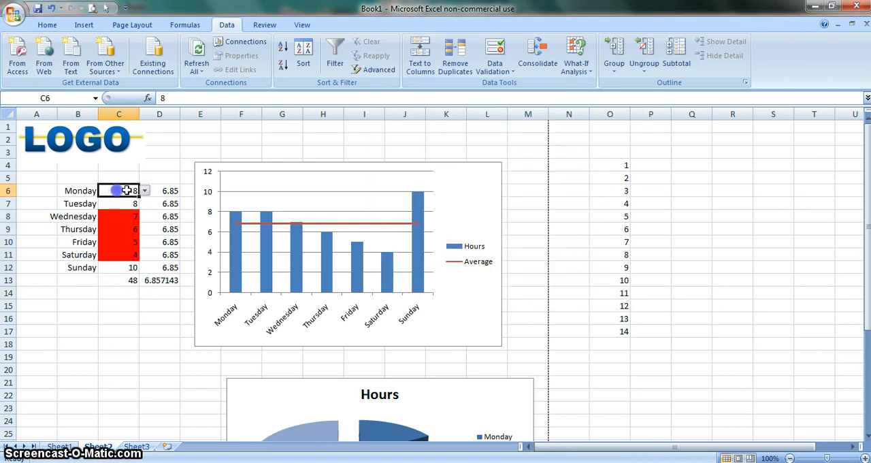
left_click(145, 193)
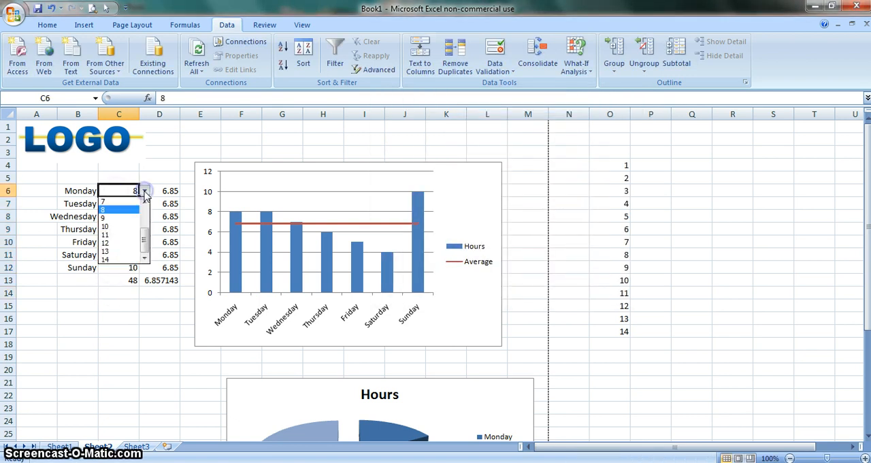
left_click(119, 237)
left_click(112, 317)
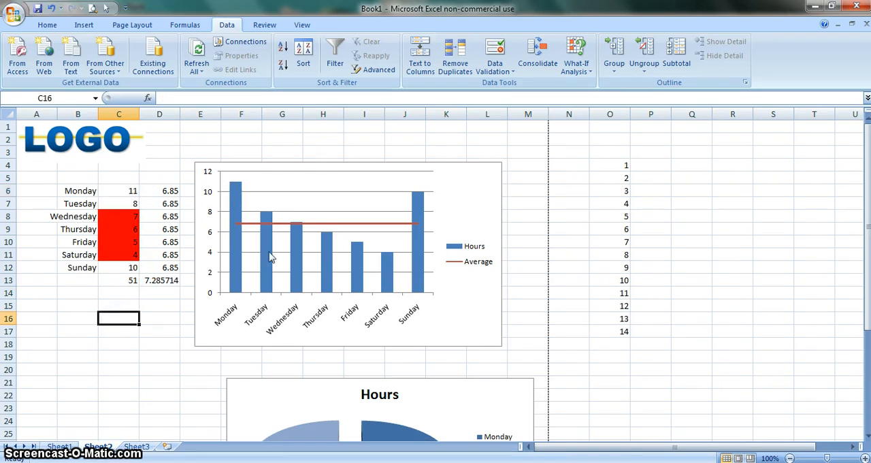
Set Monday's hours in C6 back to 8 from the validation list
left_click(127, 190)
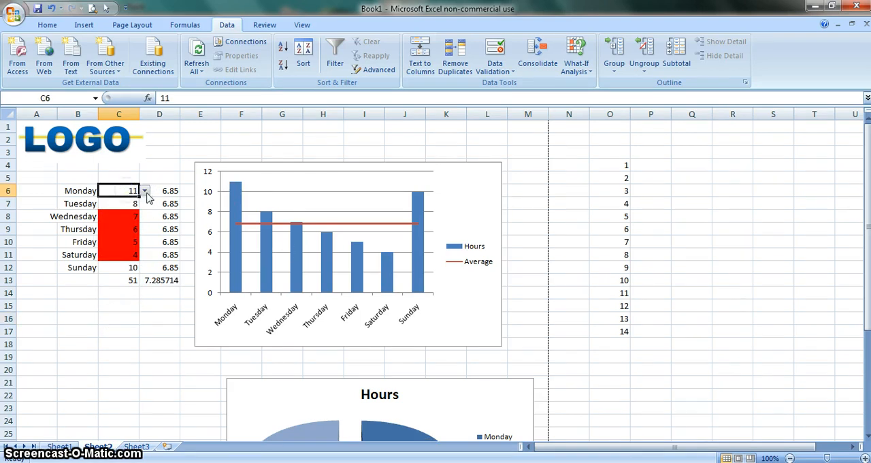
left_click(145, 192)
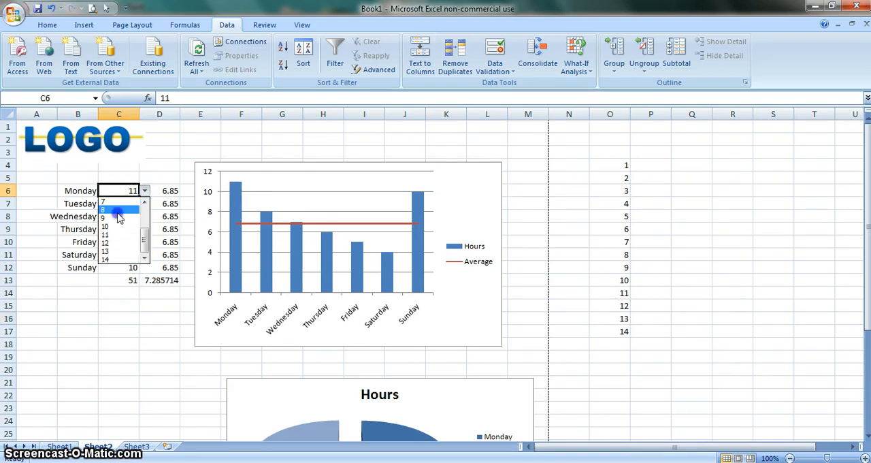
left_click(117, 210)
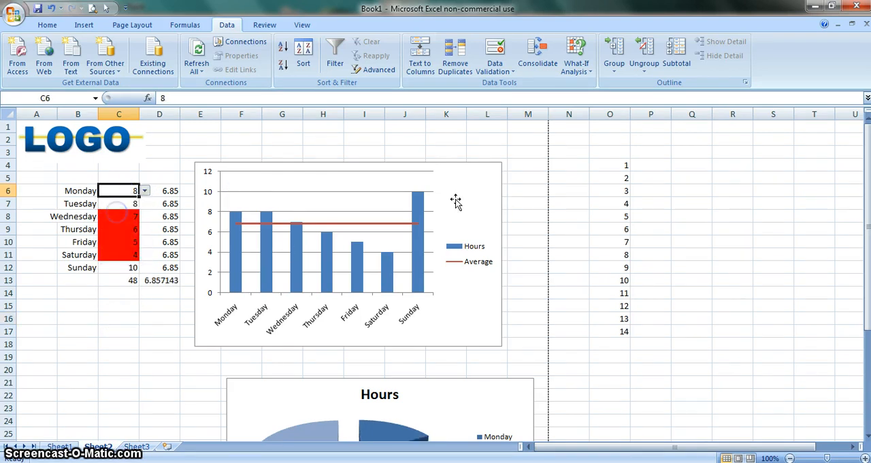
Replace the source list entries in O7 with Blue and in O11 with Green
left_click(616, 200)
type("Blue")
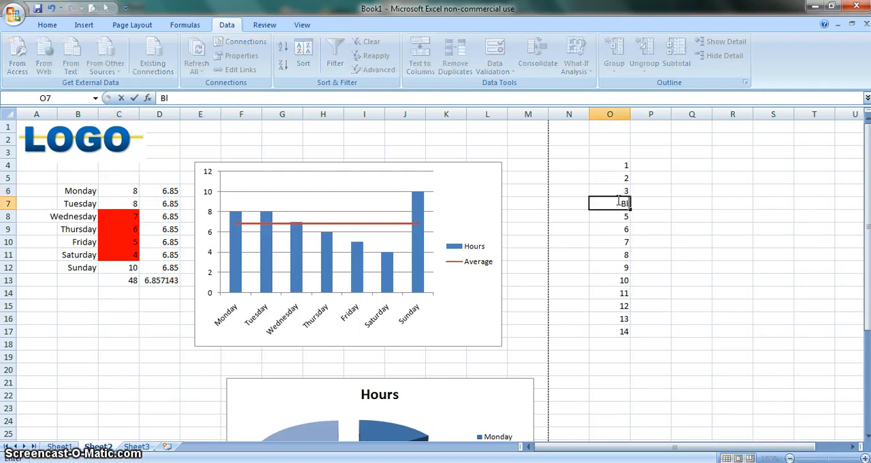
left_click(613, 250)
type("Gr")
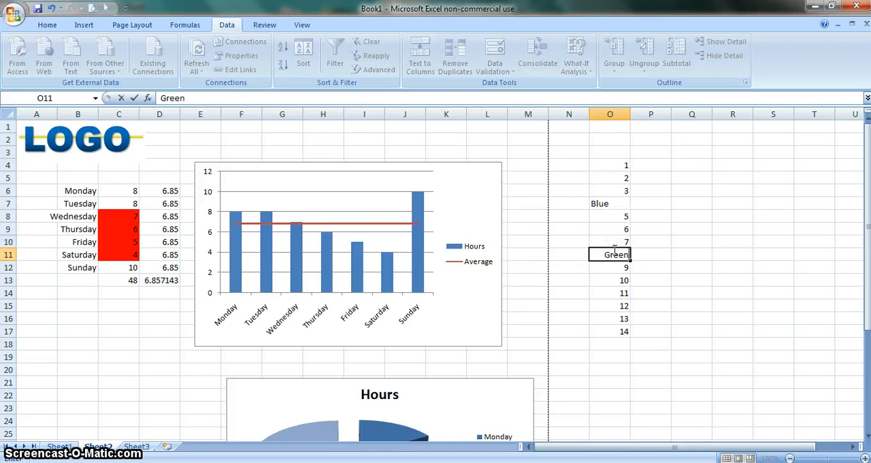
type("een")
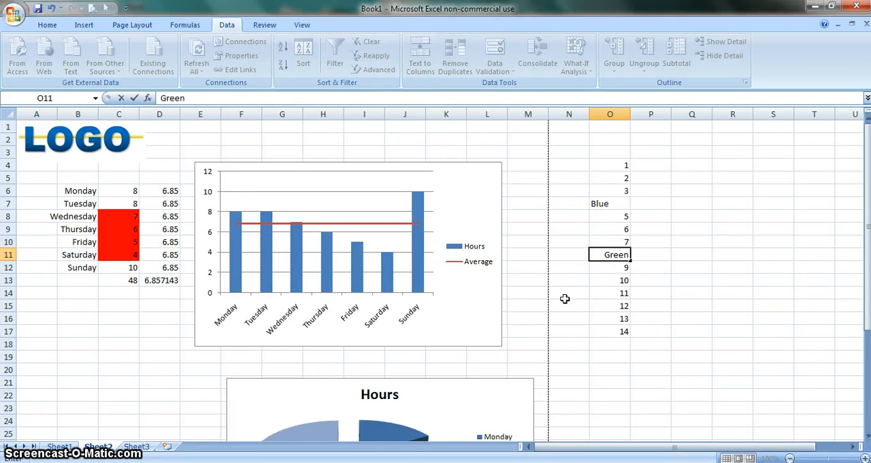
left_click(565, 300)
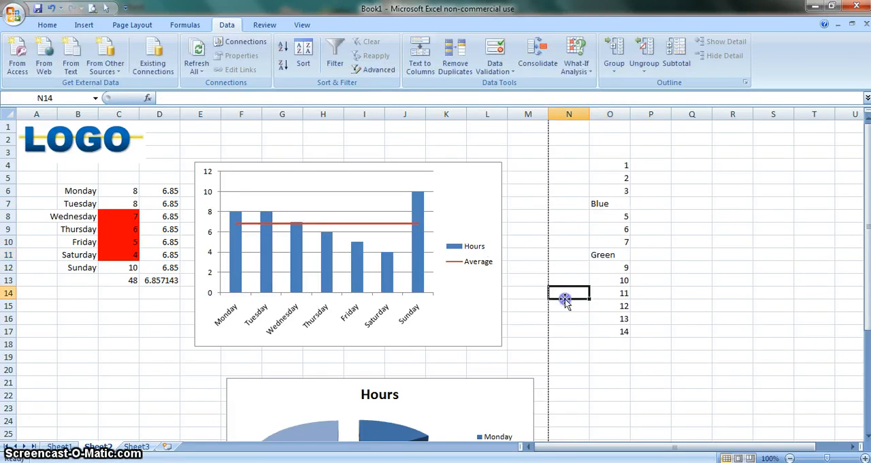
Examine the choices offered by the validation list for Tuesday's hours in C7, without choosing one
left_click(132, 206)
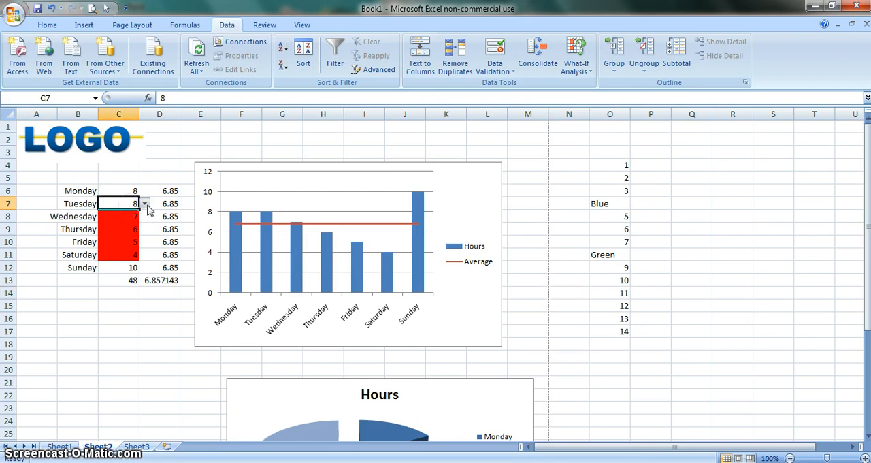
left_click(145, 204)
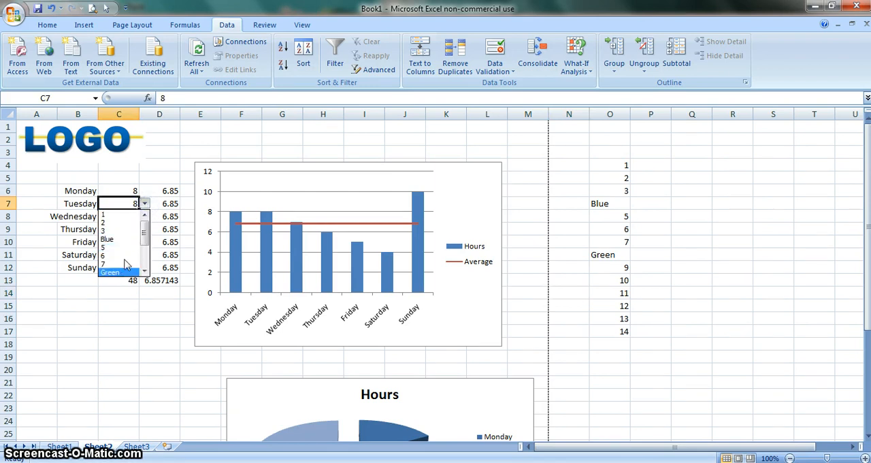
mouse_move(145, 233)
left_mouse_down()
mouse_move(144, 255)
mouse_move(144, 222)
left_mouse_up()
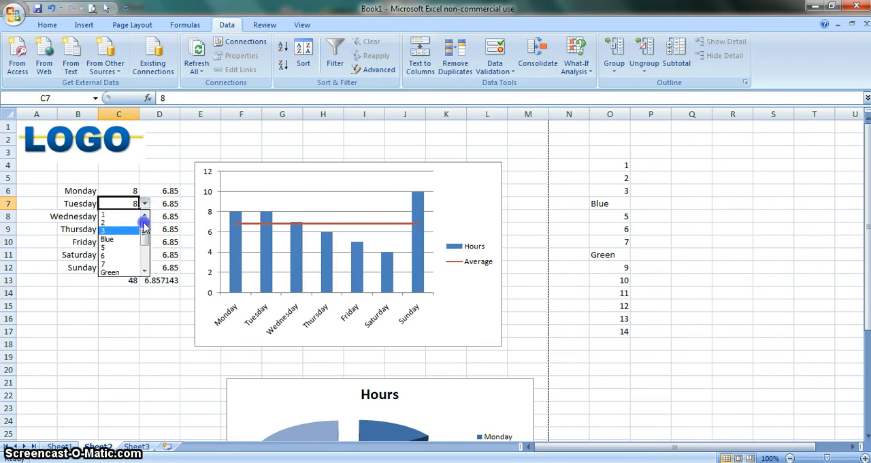
left_click(87, 329)
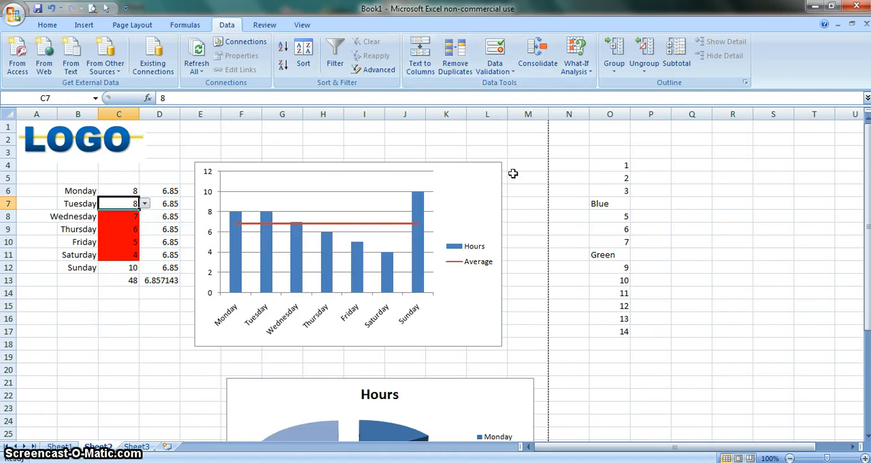
Check the sheet in print preview and return to the worksheet
left_click(91, 8)
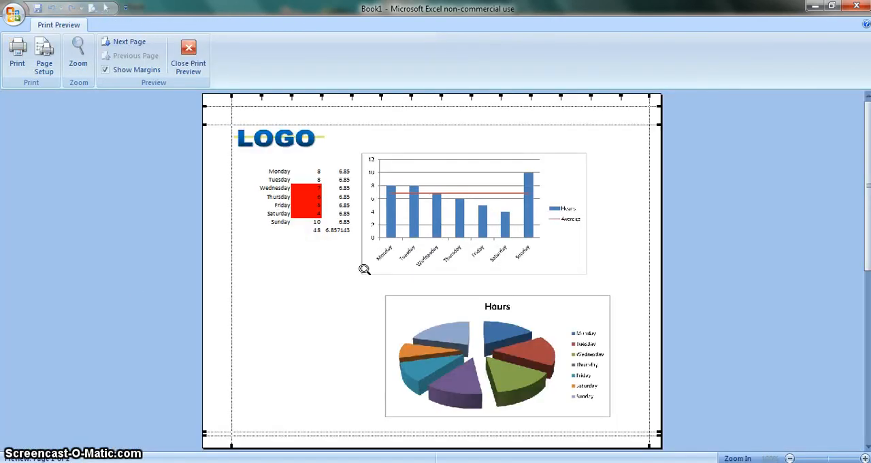
left_click(189, 61)
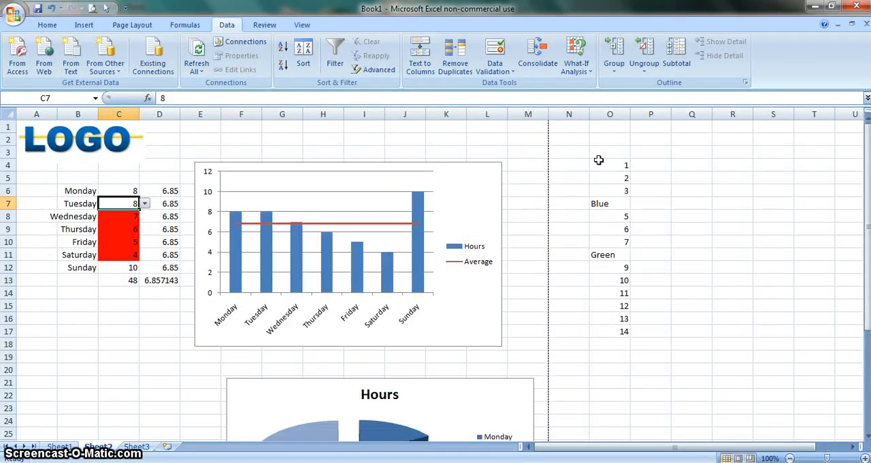
left_click(612, 115)
right_click(611, 120)
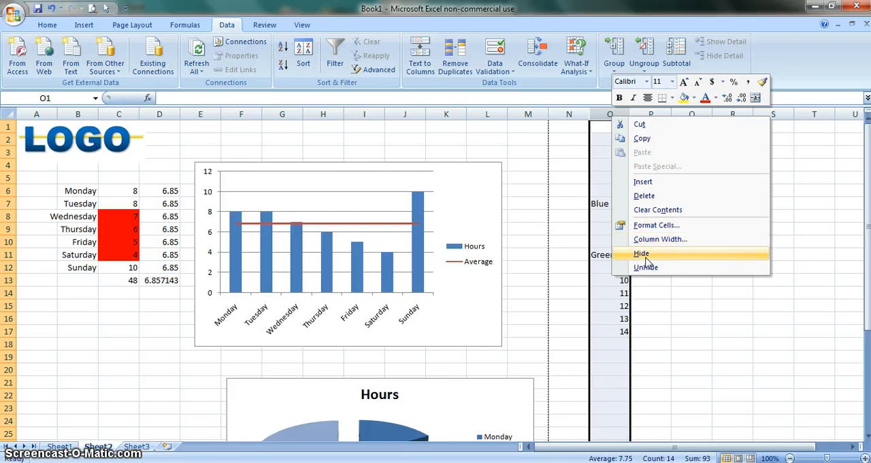
left_click(574, 259)
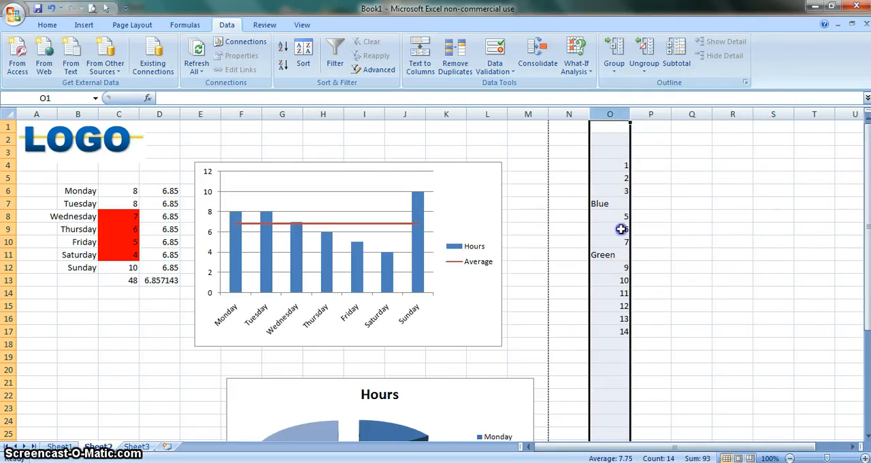
Give the source list cells O4:O19 a white font colour to disguise them on the sheet
left_click_drag(621, 165, 614, 358)
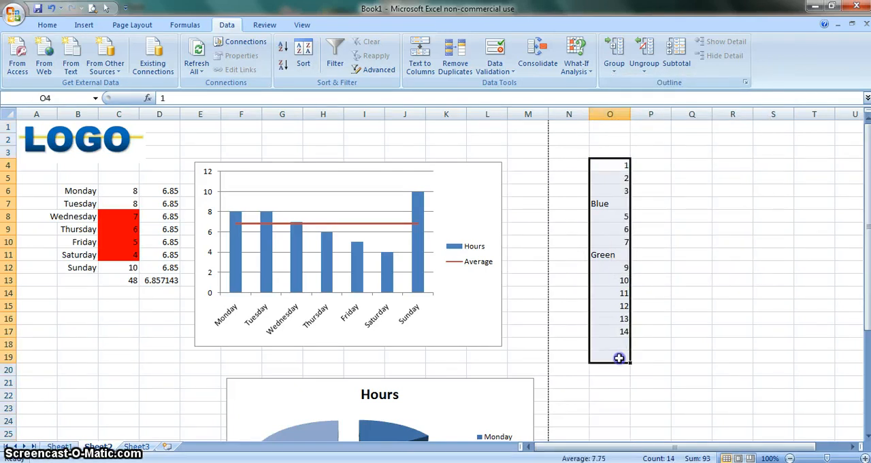
left_click(45, 24)
left_click(219, 68)
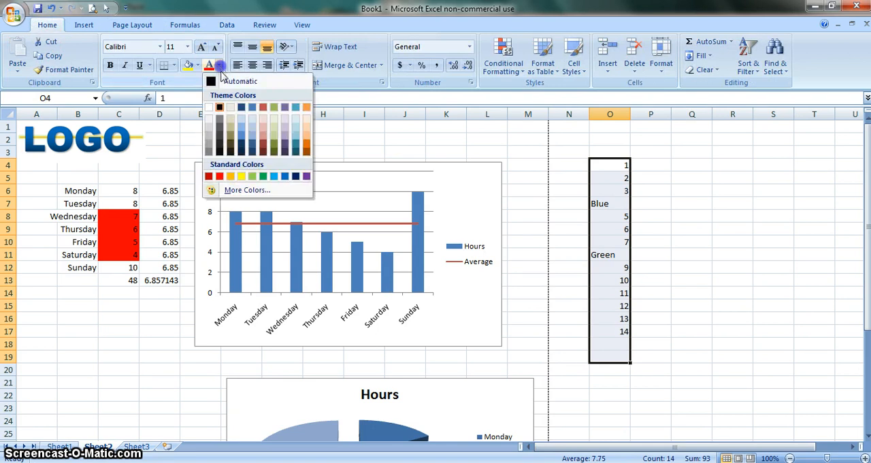
left_click(209, 111)
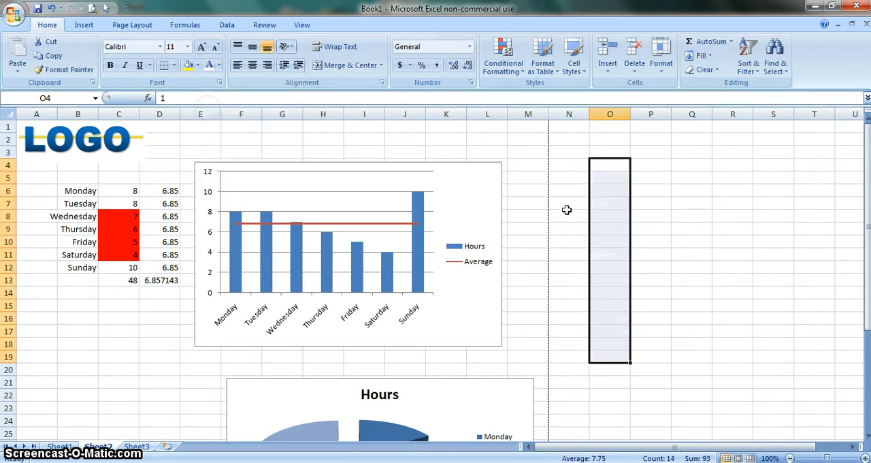
Set the print area to A1:M36, covering the logo, the hours table and both charts
left_click(568, 214)
left_click(461, 142)
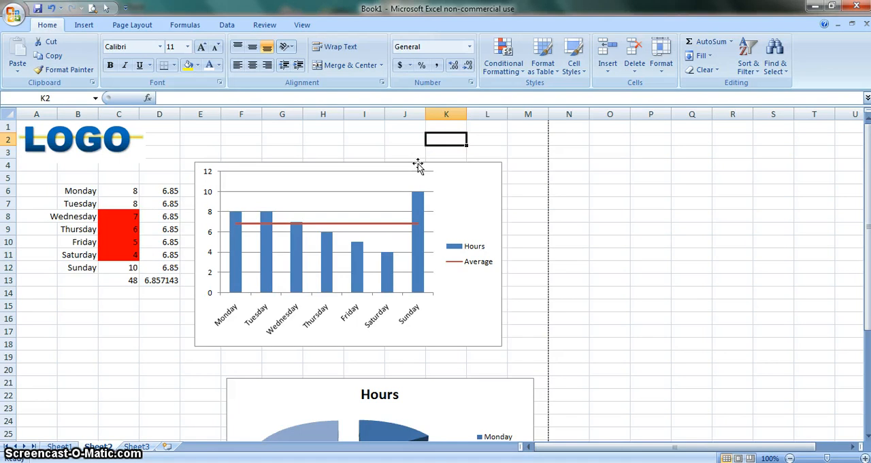
left_click_drag(537, 127, 38, 228)
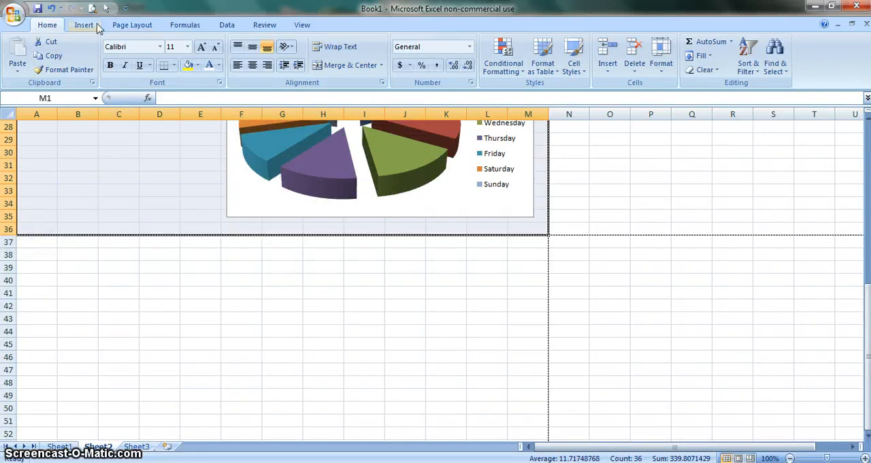
left_click(131, 28)
left_click(194, 63)
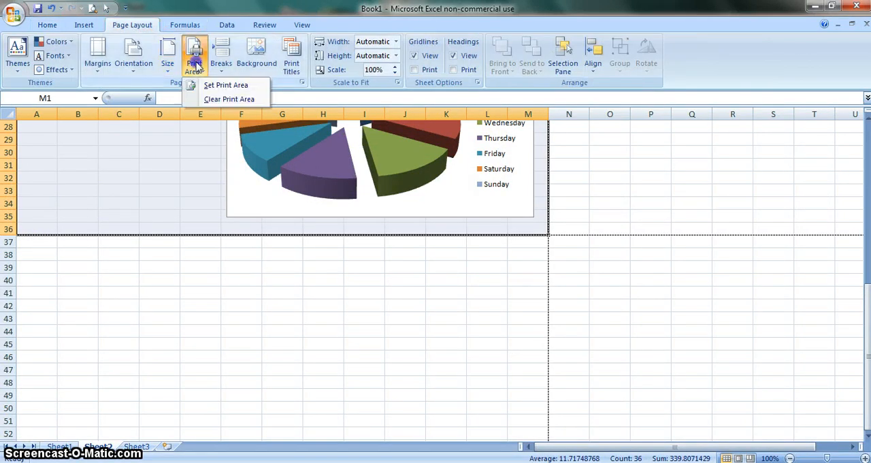
left_click(219, 86)
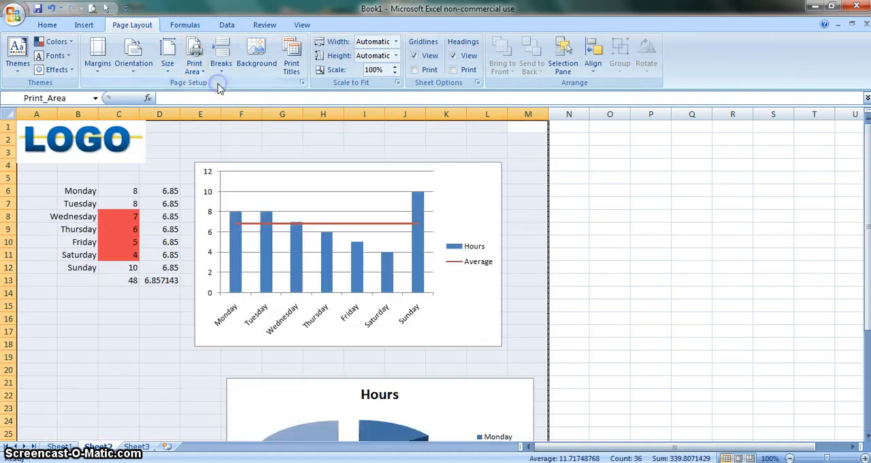
left_click(71, 337)
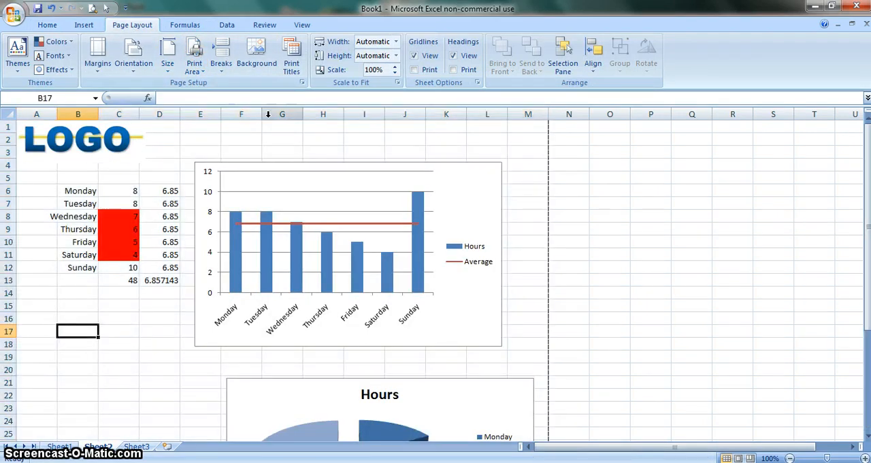
Examine the sheet protection options and the workbook protection options, without applying either
left_click(44, 26)
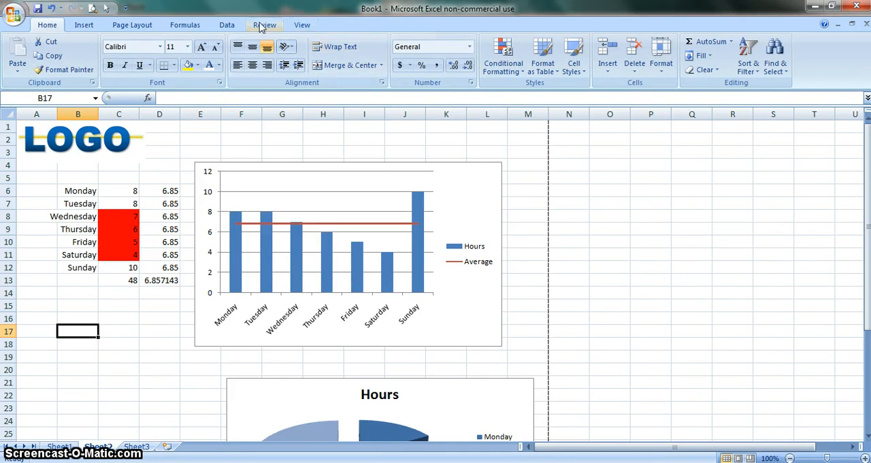
left_click(257, 26)
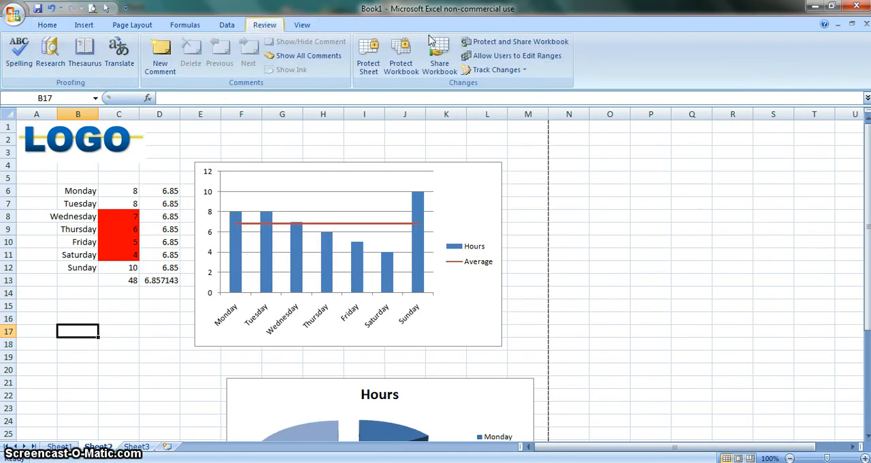
left_click(373, 64)
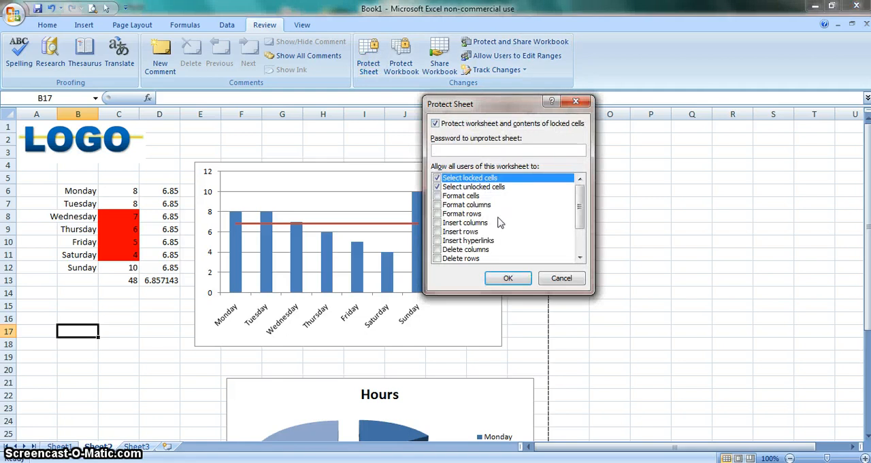
left_click(560, 279)
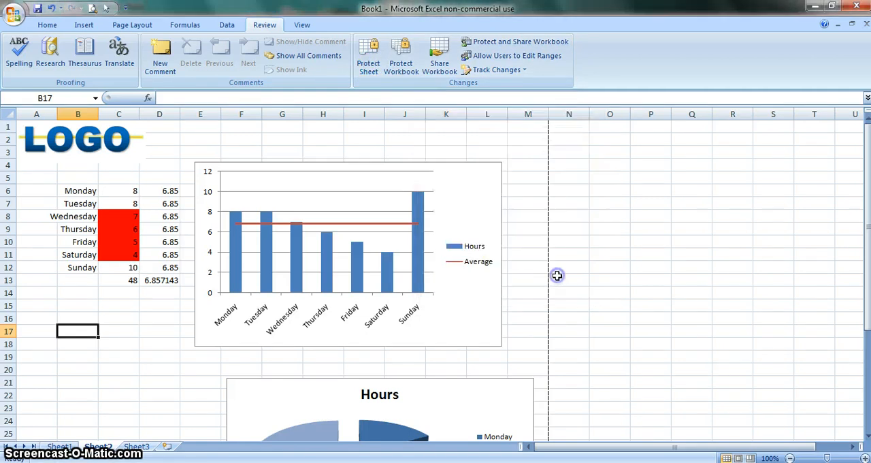
left_click(401, 49)
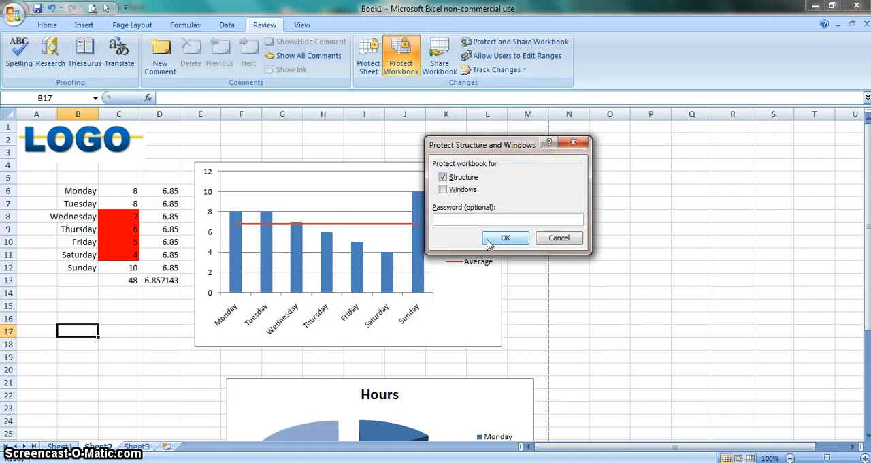
left_click(559, 238)
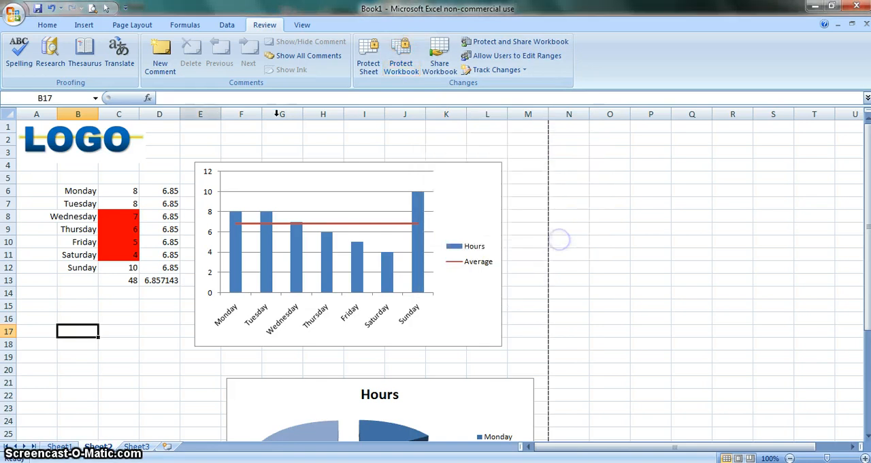
Check the print area in print preview and return to the worksheet
left_click(33, 334)
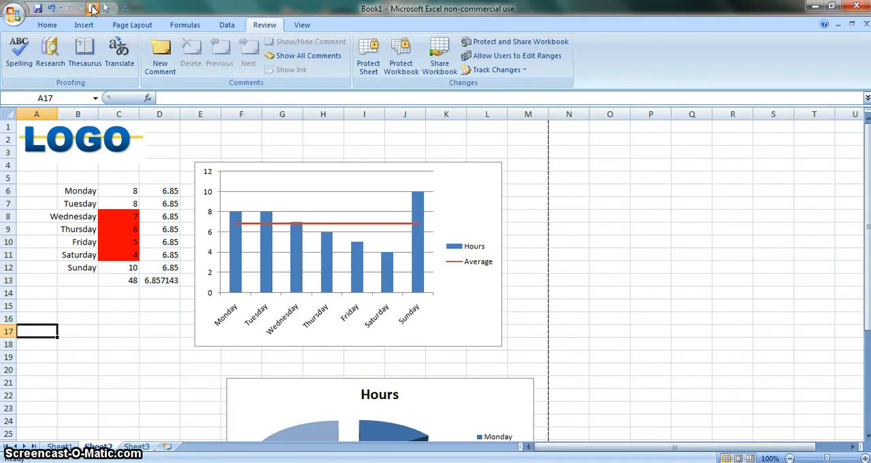
left_click(93, 8)
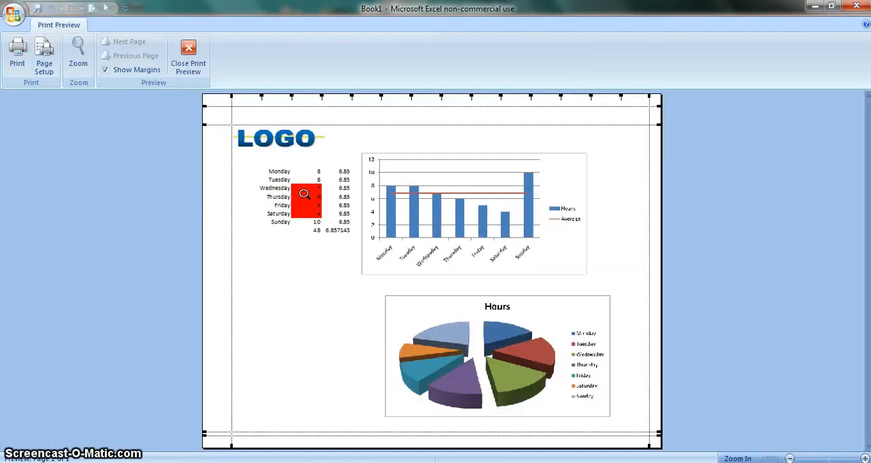
left_click(189, 56)
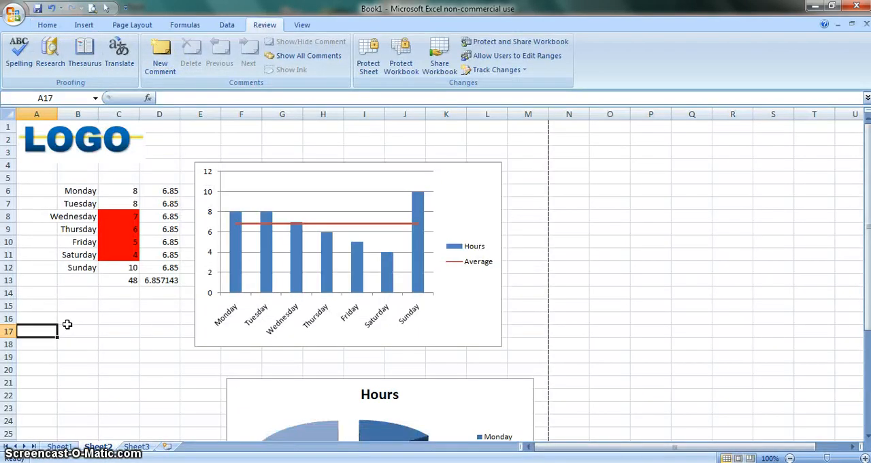
left_click(68, 328)
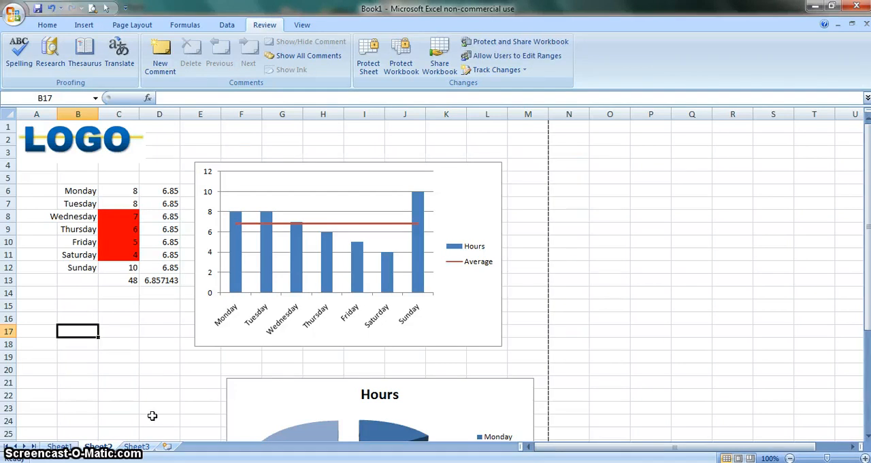
Fill each cell of A16:A24 with the letter q
left_click(118, 307)
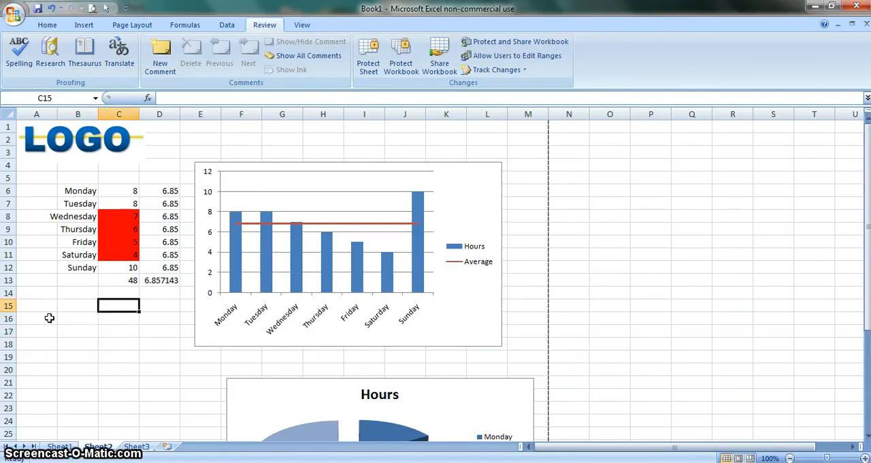
left_click_drag(49, 318, 20, 422)
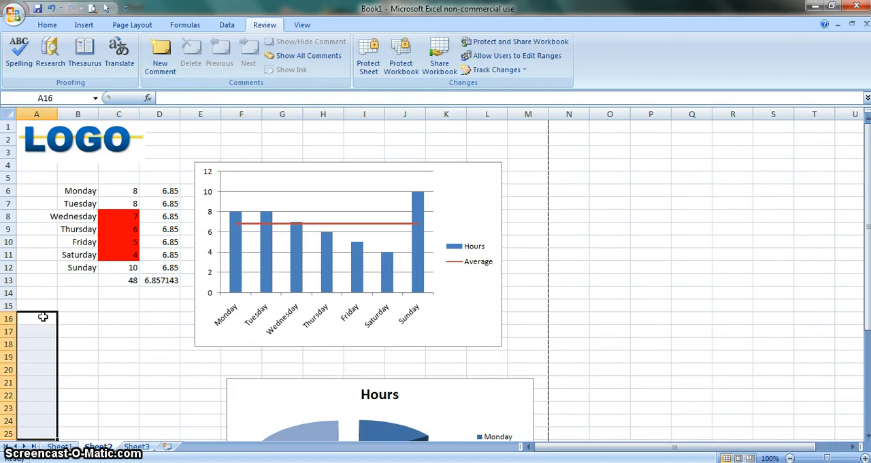
left_click(43, 317)
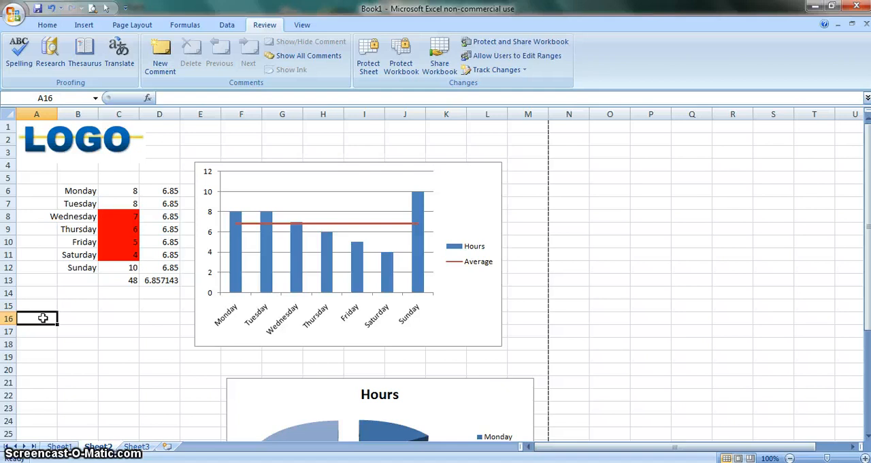
type("q")
key("Return")
type("q")
key("Return")
type("q")
key("Return")
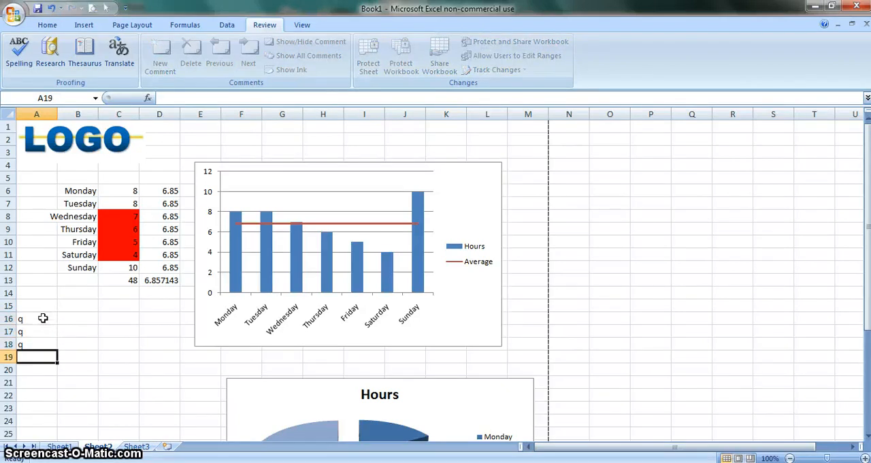
type("q q")
key("Return")
type("q q q q")
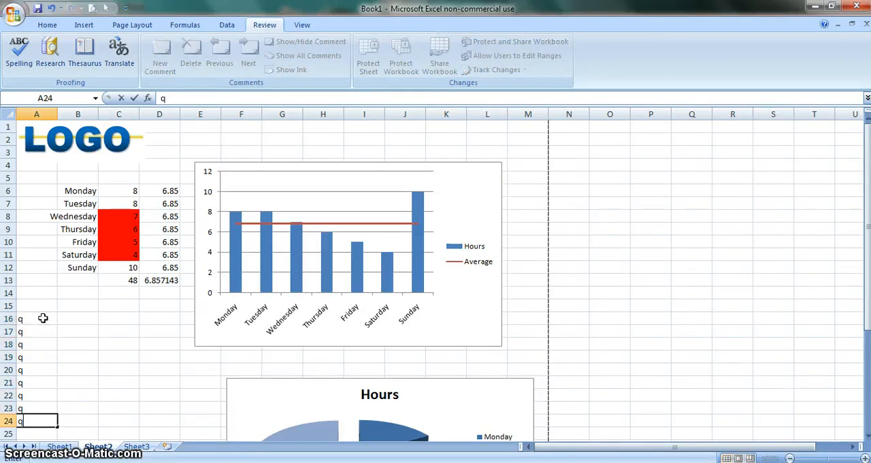
key("Right")
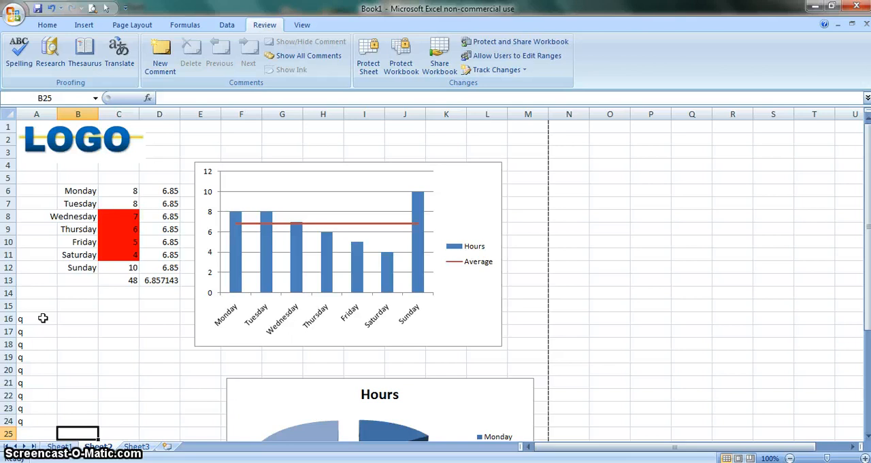
Right-align cells A16:A25 and set their font to Wingdings to turn the letters into checkbox symbols
left_click_drag(19, 317, 33, 430)
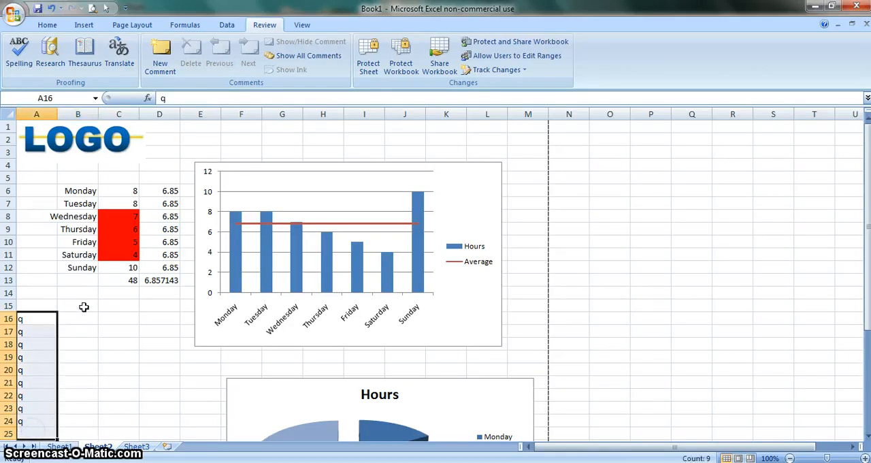
left_click(49, 27)
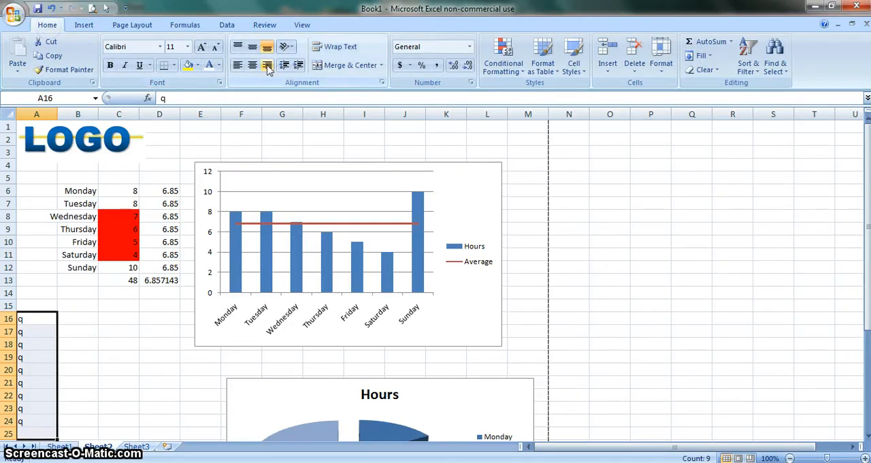
left_click(268, 66)
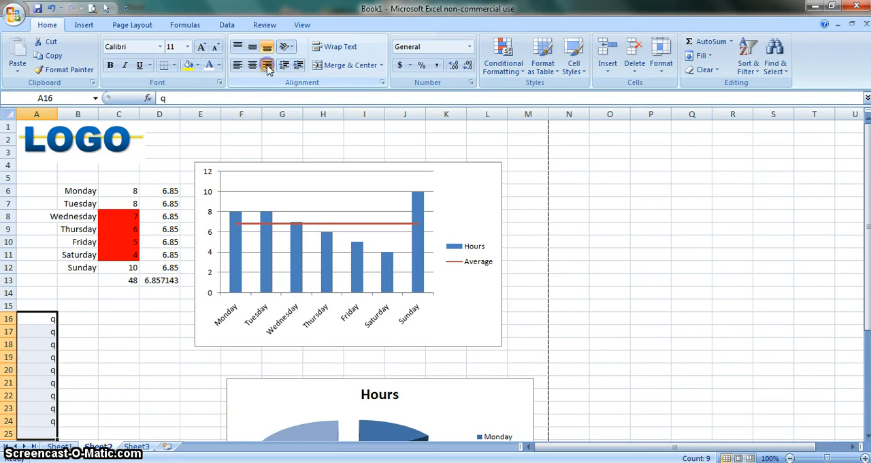
left_click(160, 47)
type("w")
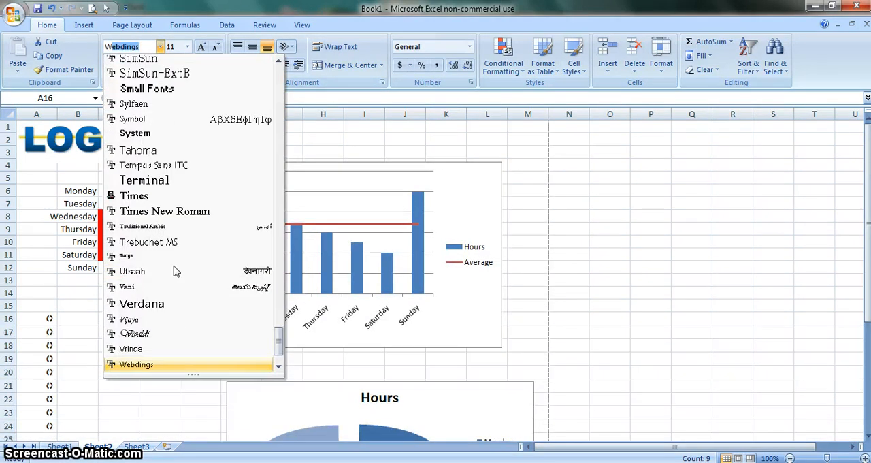
left_click(280, 368)
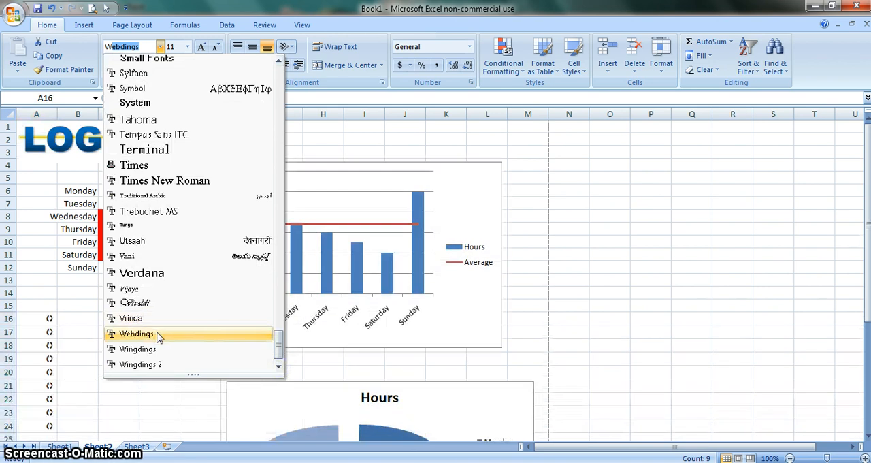
left_click(121, 350)
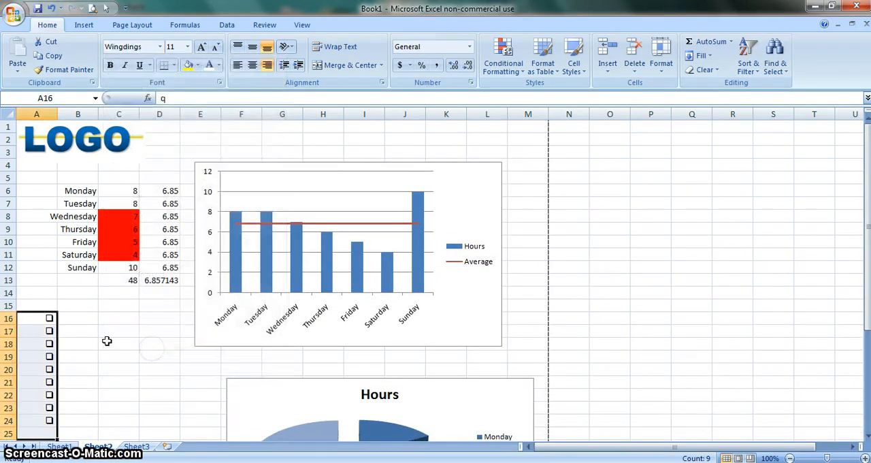
left_click(85, 321)
Replace the entries in A16:A18 with n to try the filled square symbol
left_click(44, 318)
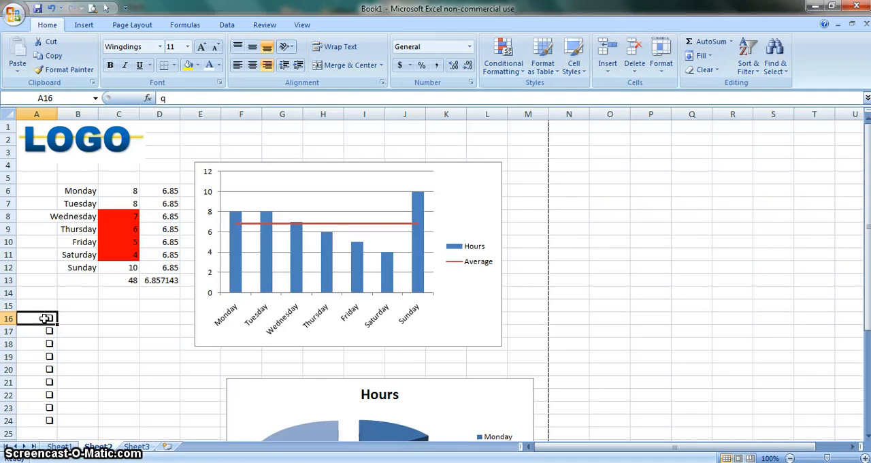
type("n")
key("Return")
type("n")
key("Return")
type("n")
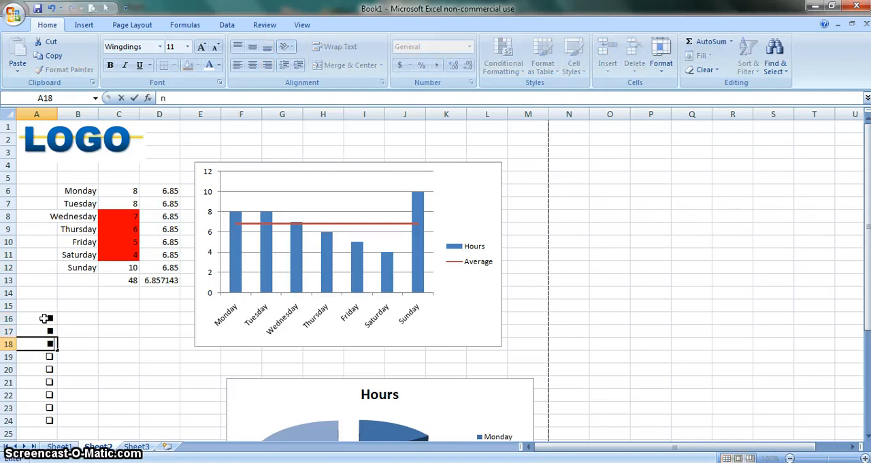
key("Up")
key("Down")
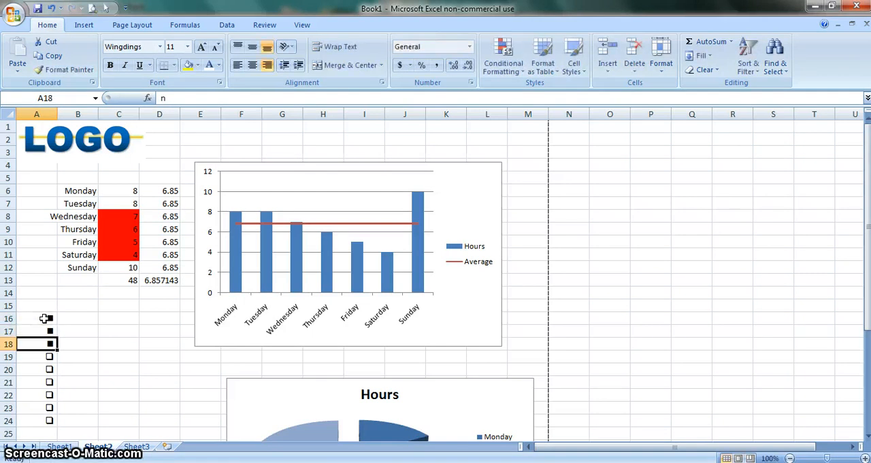
Replace the entries in A16:A18 with o to try the plain box symbol
key("ctrl+z")
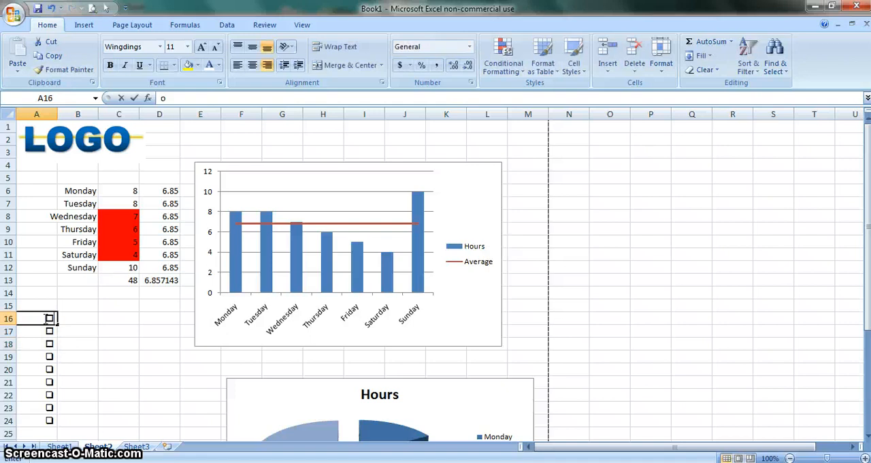
left_click(43, 318)
type("o")
key("Return")
key("Return")
key("Return")
key("Return")
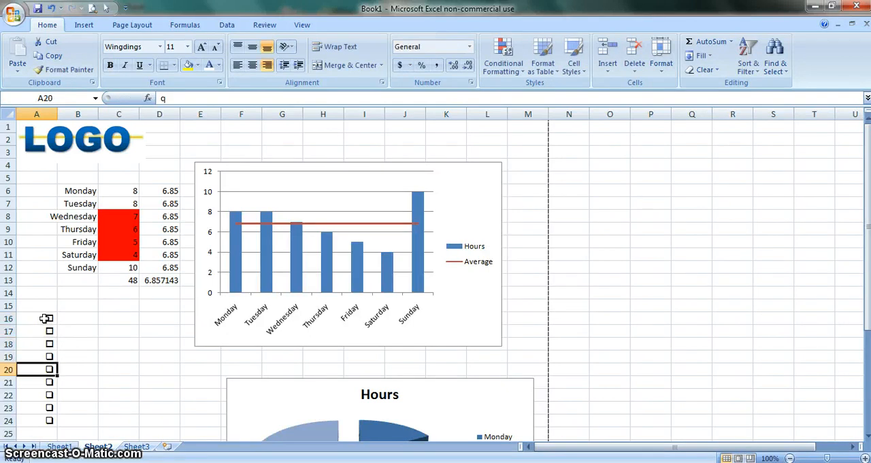
key("Right")
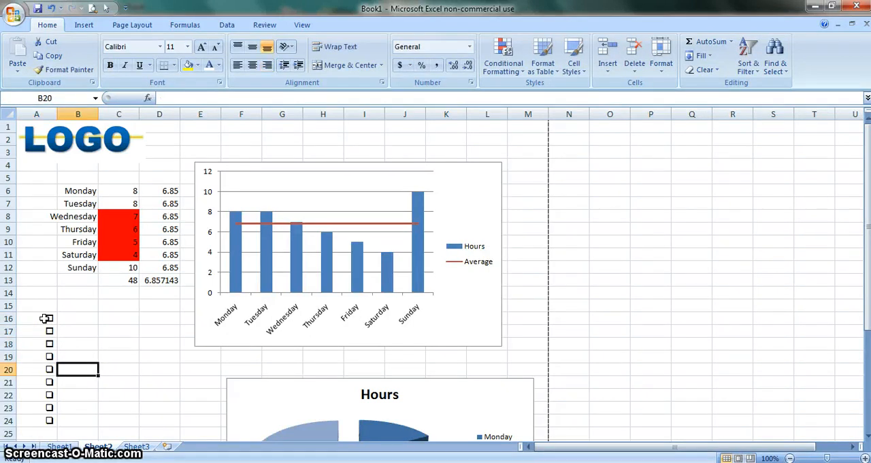
Enter q in A16:A18 again to restore the shadowed checkbox symbol
left_click(79, 317)
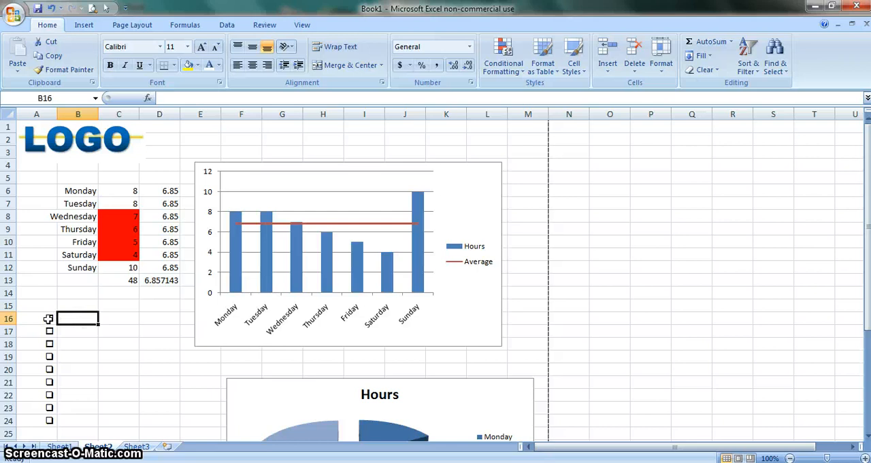
left_click(48, 318)
key("Return")
key("Return")
key("Return")
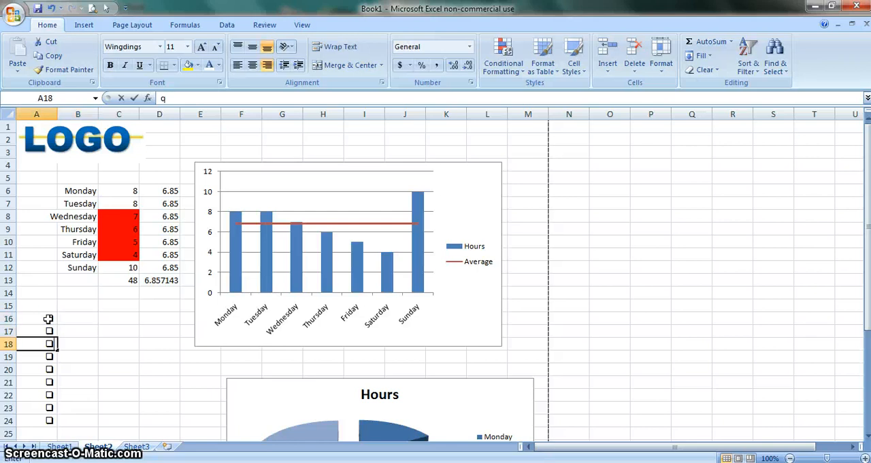
Confirm the q entry in A18 and select cell B16 beside the first checkbox
key("Right")
key("Up")
key("Up")
key("Up")
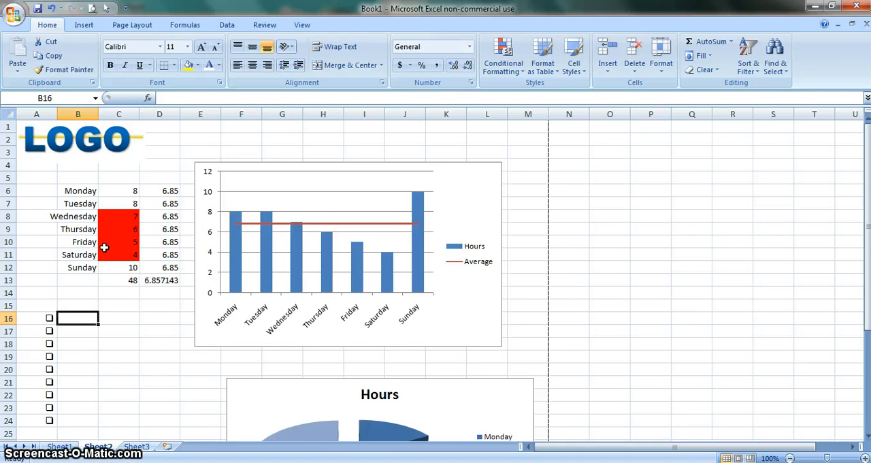
left_click_drag(83, 190, 81, 259)
left_click_drag(71, 190, 78, 264)
left_click(83, 267)
right_click(83, 264)
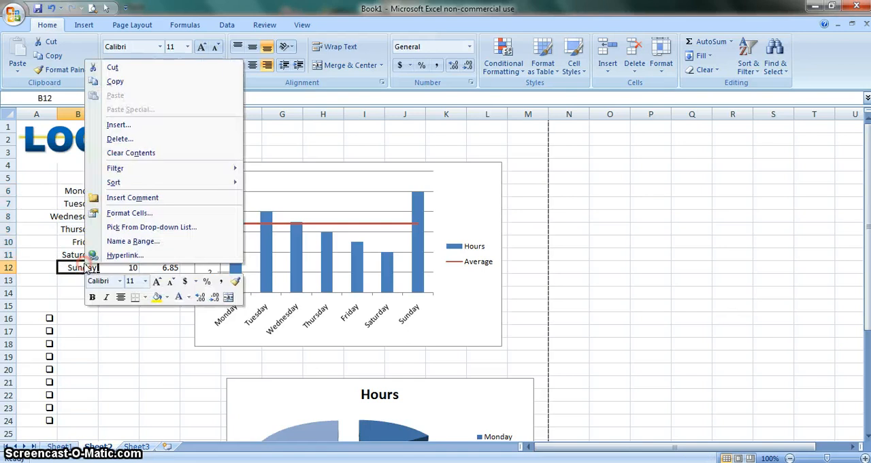
left_click(71, 190)
Copy the weekday names in B6:B12 to B16:B22 beside the checkboxes and left-align the pasted names
left_click_drag(63, 189, 76, 264)
right_click(77, 264)
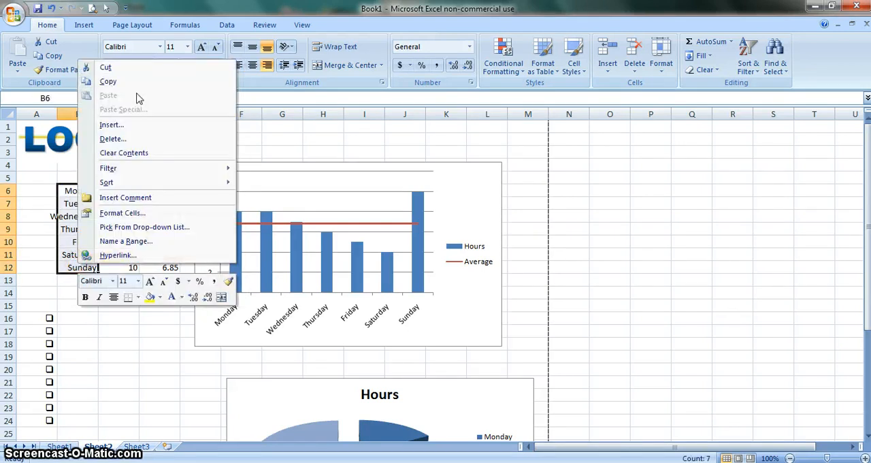
left_click(109, 81)
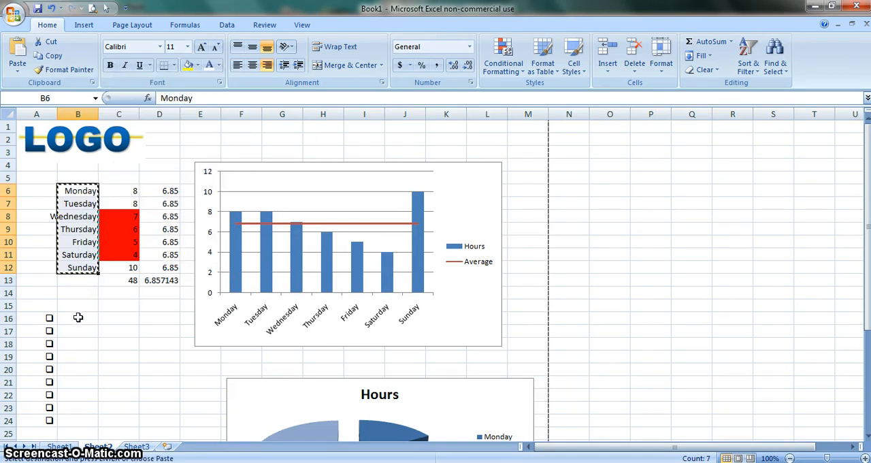
key("Escape")
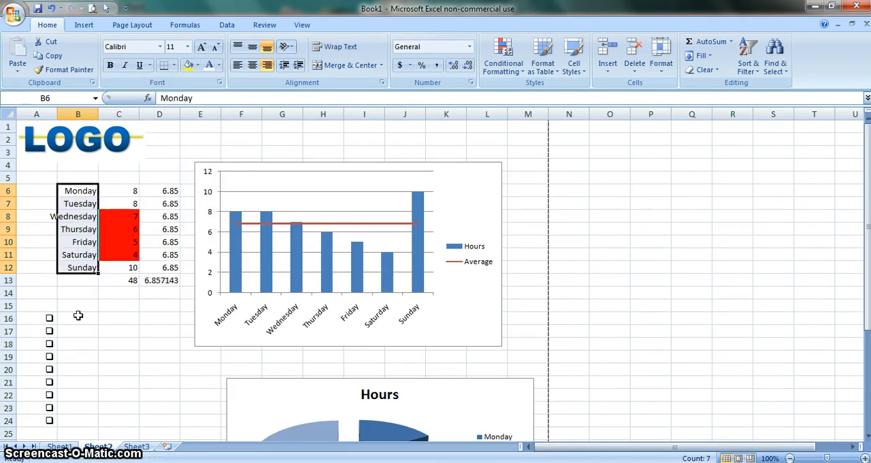
right_click(82, 213)
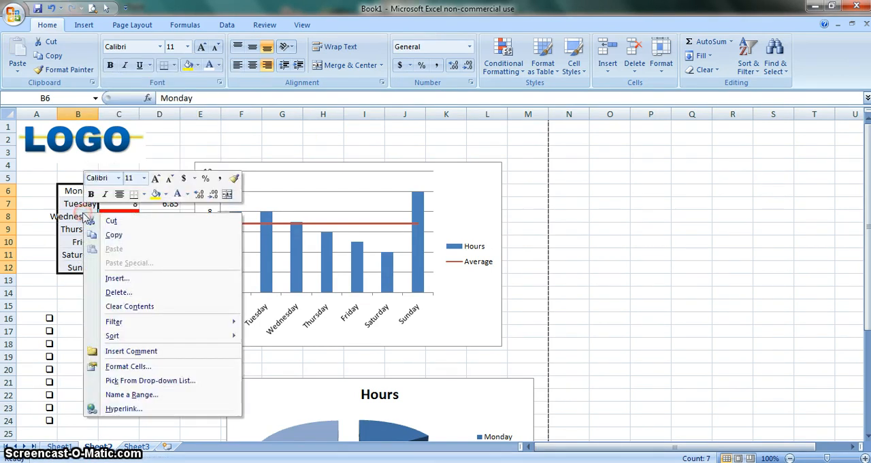
left_click(111, 232)
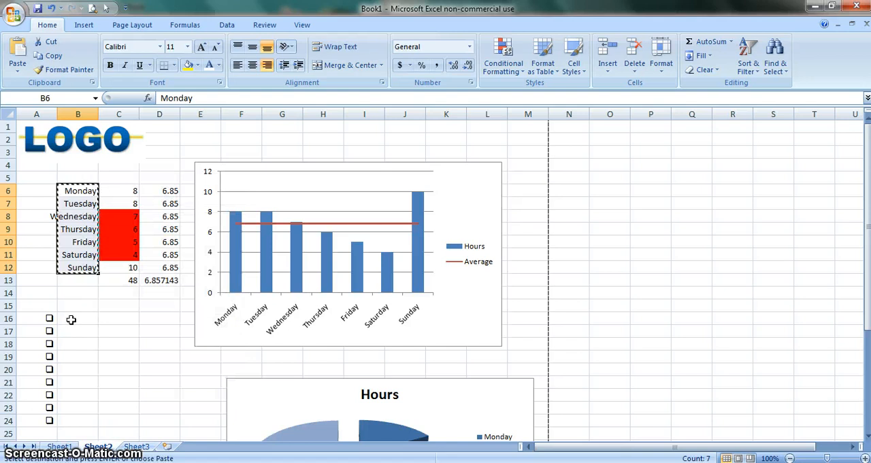
left_click(70, 319)
key("Return")
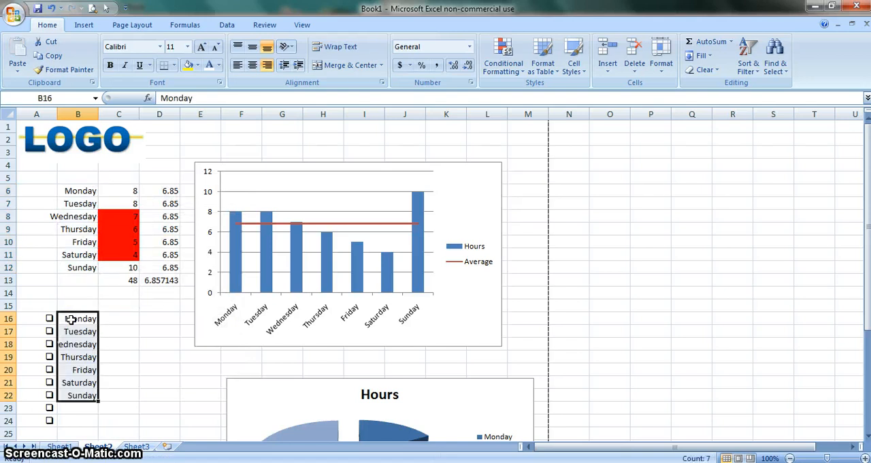
left_click(238, 64)
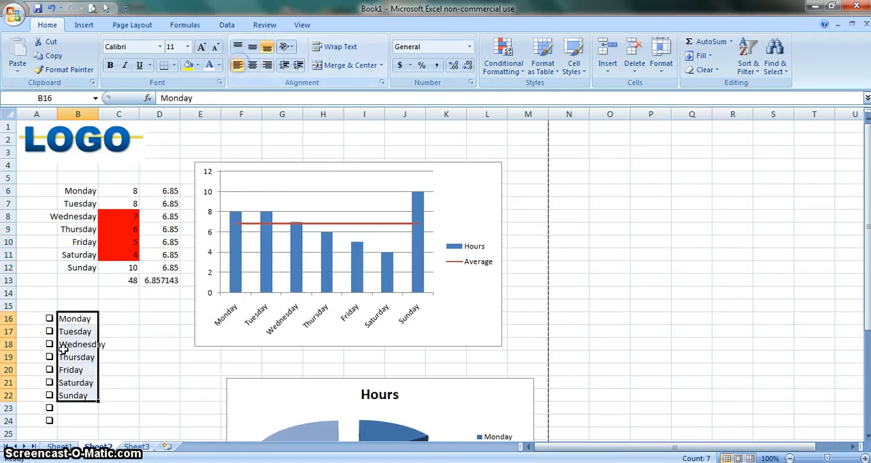
Delete the surplus checkbox symbols in A23:A24 below the Sunday row
left_click_drag(49, 411, 49, 417)
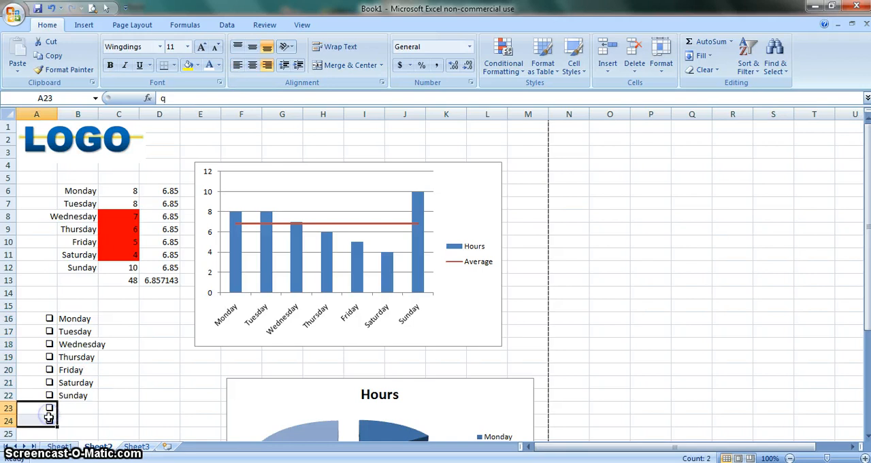
key("Delete")
left_click(105, 412)
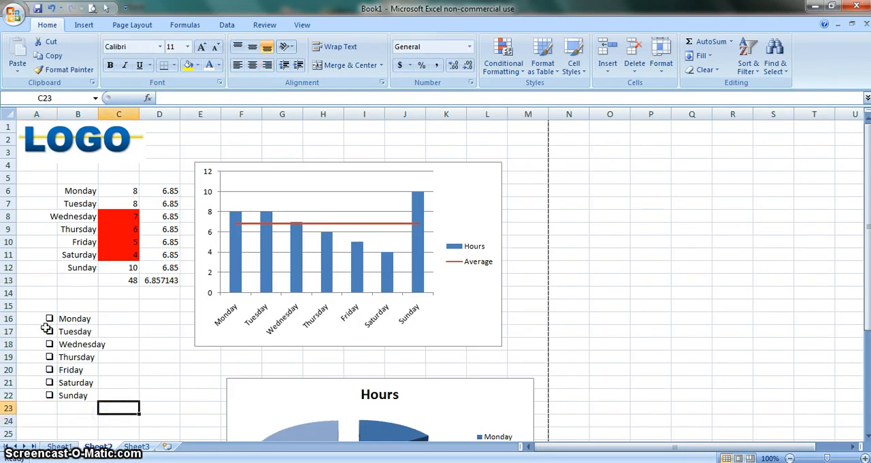
Narrow column A to fit the checkbox symbols and widen column B slightly to fit the weekday names
left_click_drag(43, 327, 36, 384)
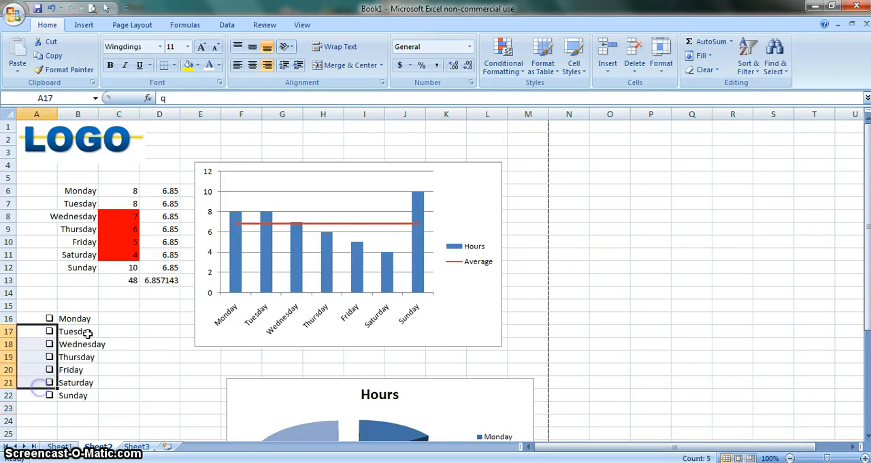
left_click(42, 322)
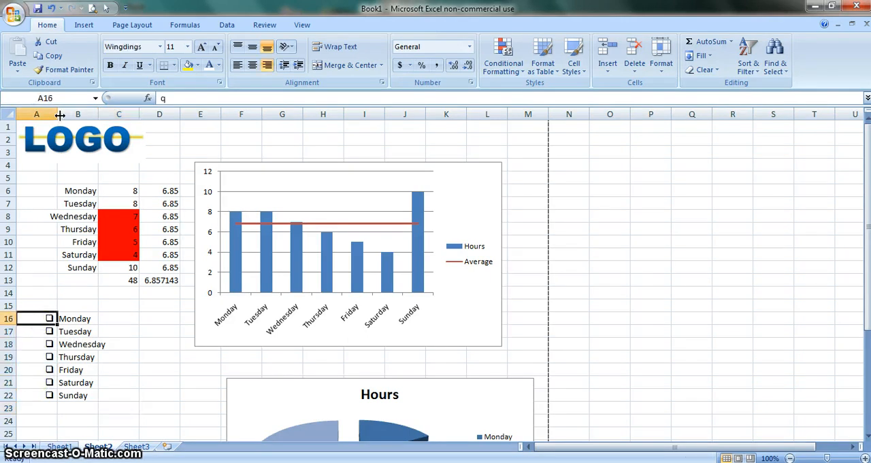
left_click_drag(59, 116, 33, 116)
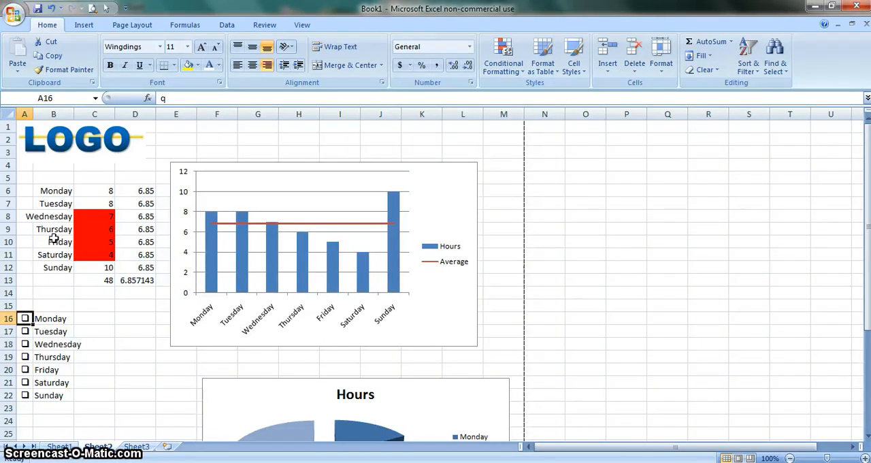
left_click_drag(75, 111, 85, 112)
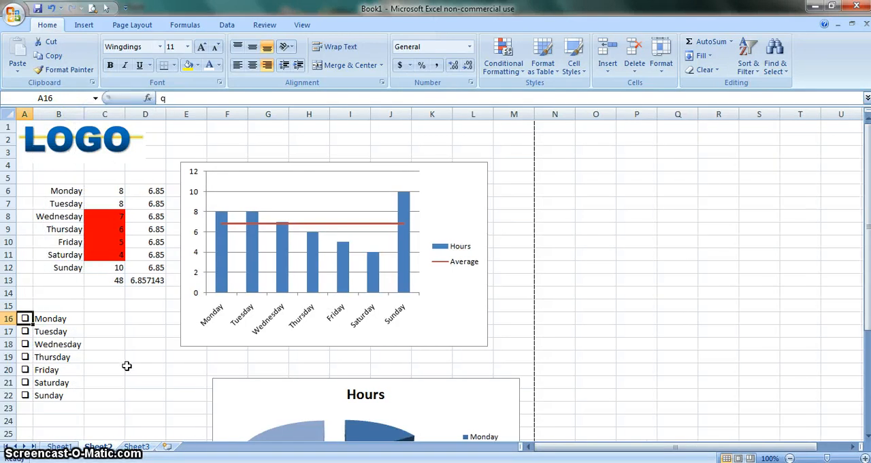
Check the sheet with its logo, charts and checklist in Print Preview, and return to the worksheet
left_click(127, 366)
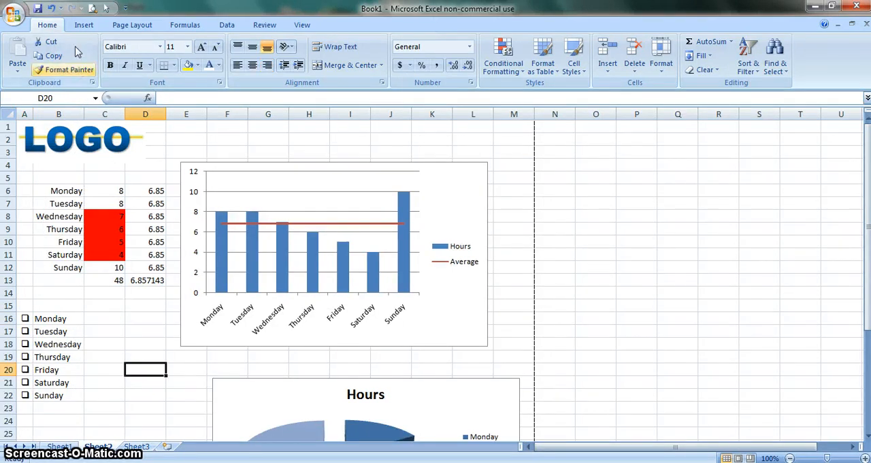
left_click(92, 8)
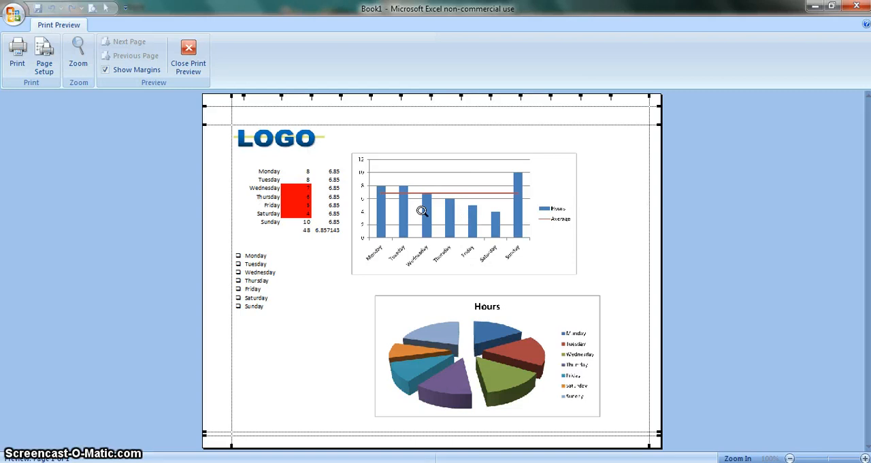
left_click(184, 61)
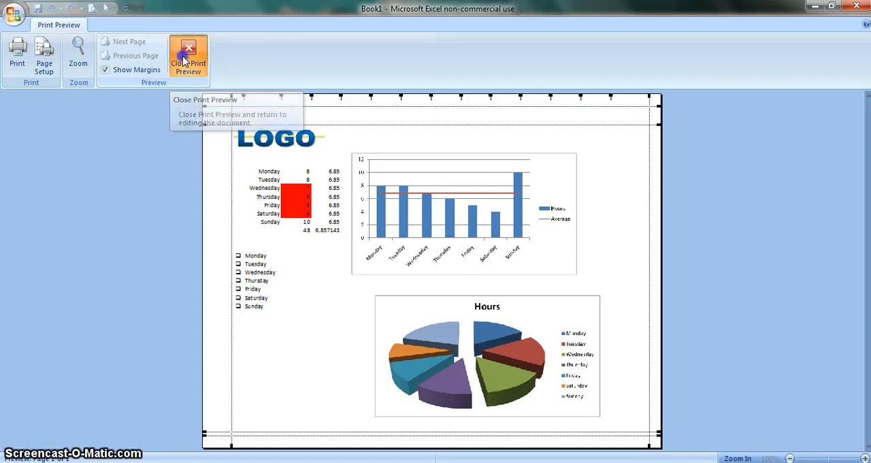
left_click(99, 144)
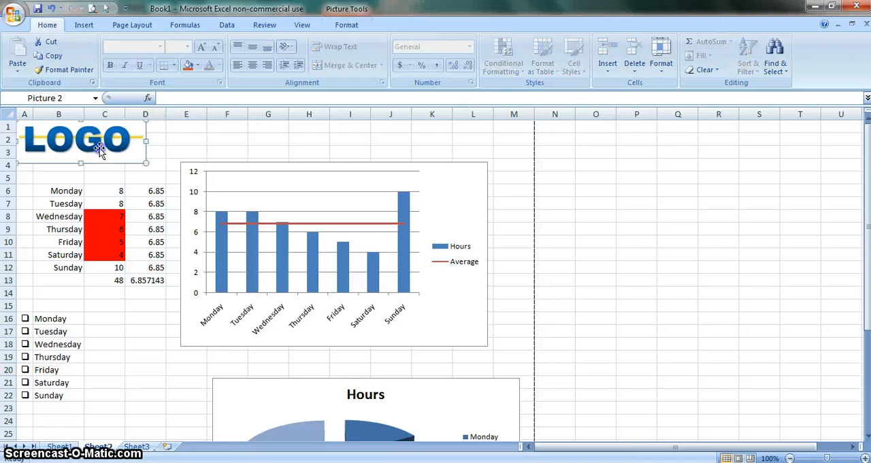
left_click(155, 344)
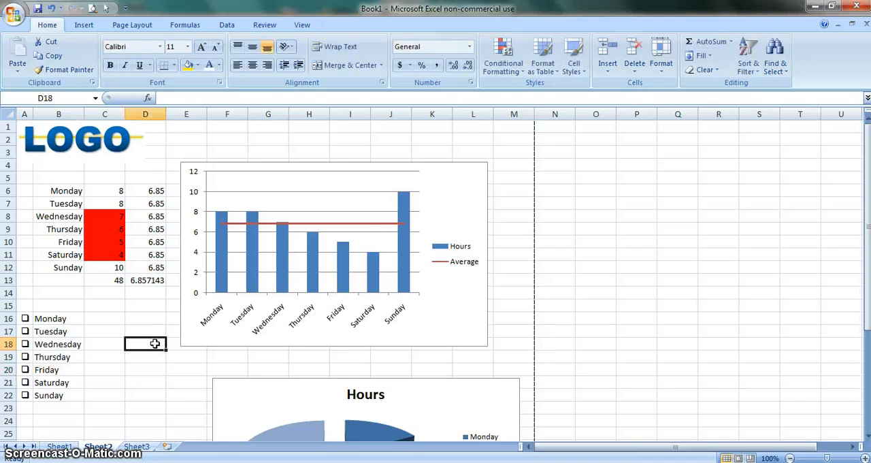